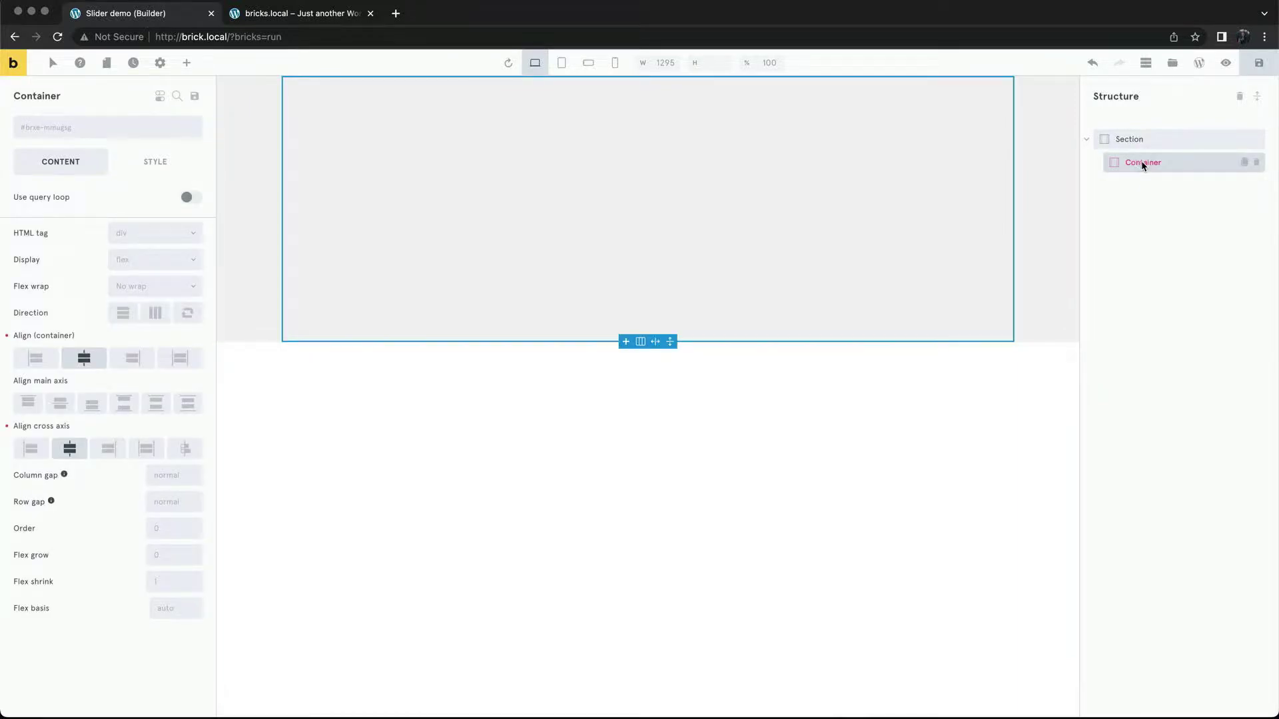
# Add a Pro Slider element inside the container and expand it in the structure to reveal its slides
pyautogui.click(193, 69)
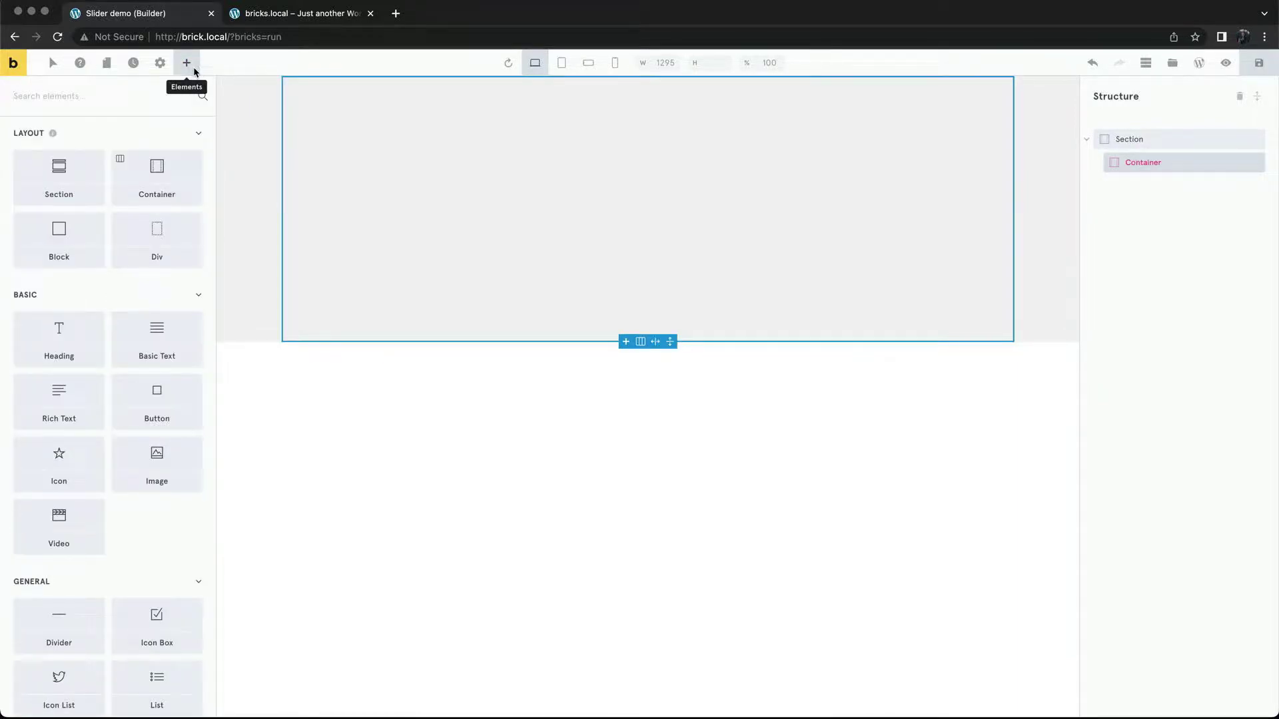
pyautogui.write('pro sl')
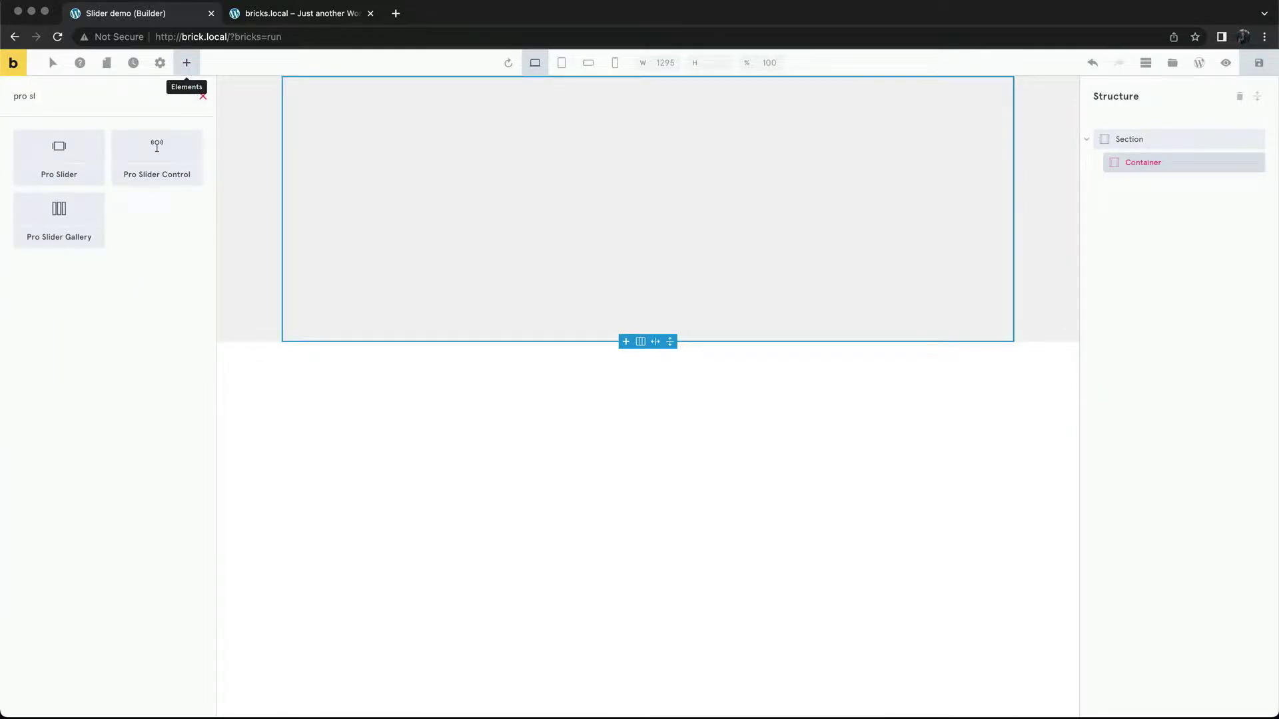
pyautogui.click(69, 162)
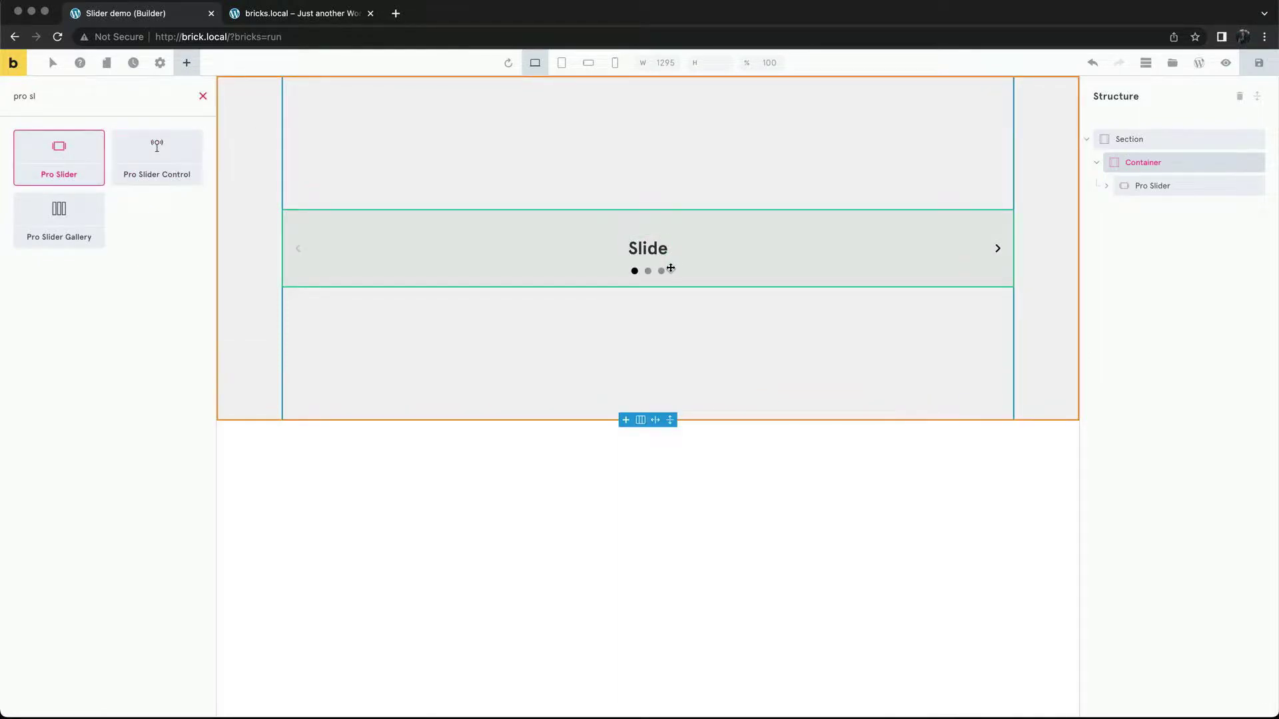
pyautogui.click(1150, 181)
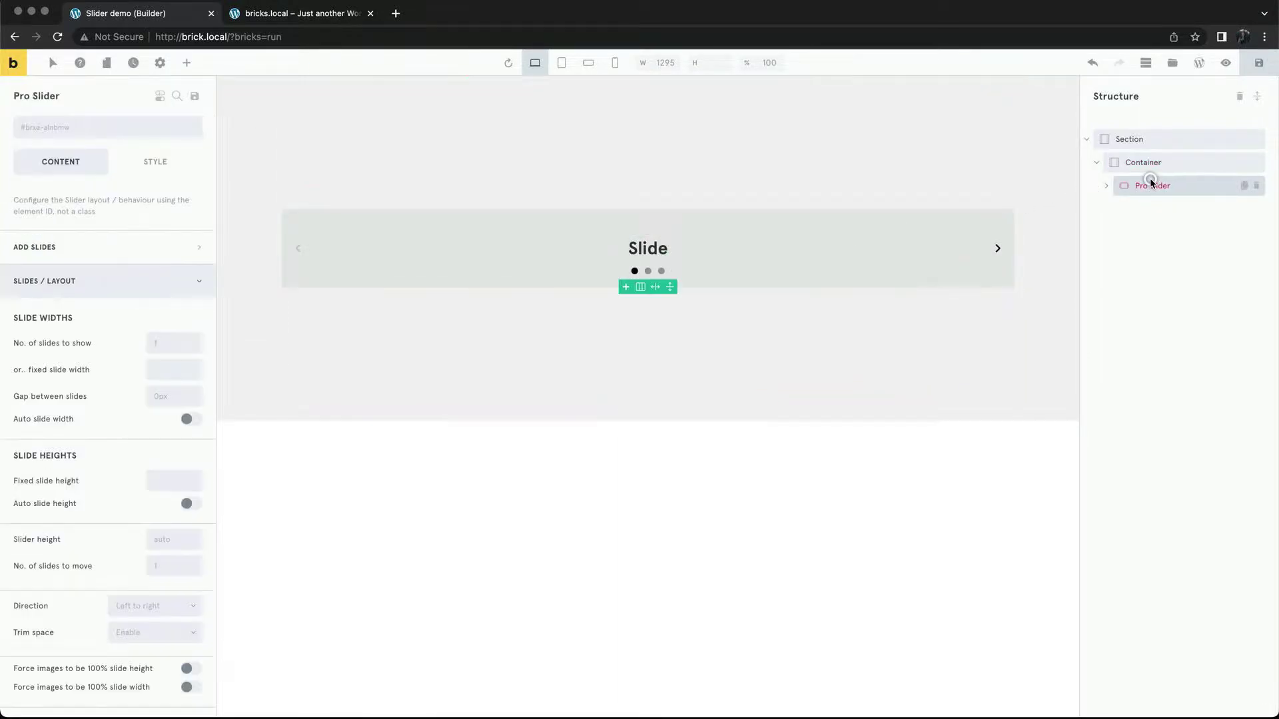
pyautogui.click(1105, 192)
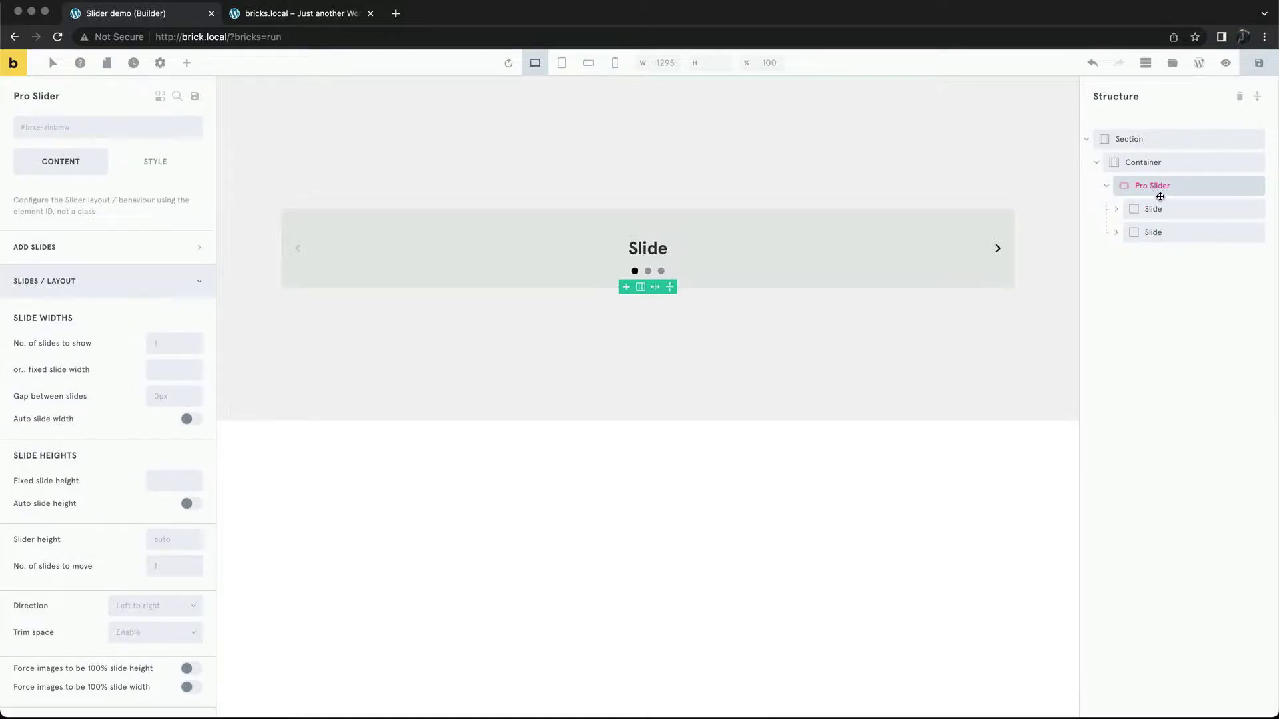
# Change the first slide's heading text to "Slides"
pyautogui.click(651, 250)
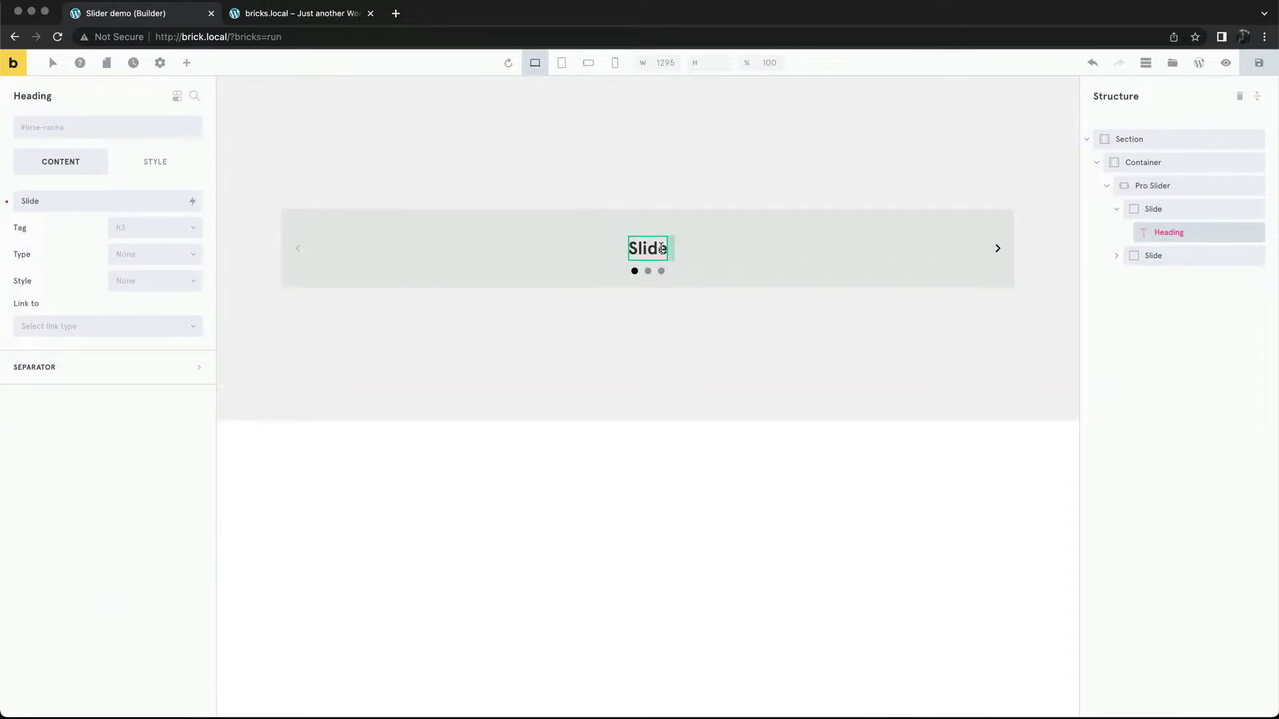
pyautogui.click(661, 250)
pyautogui.write('s')
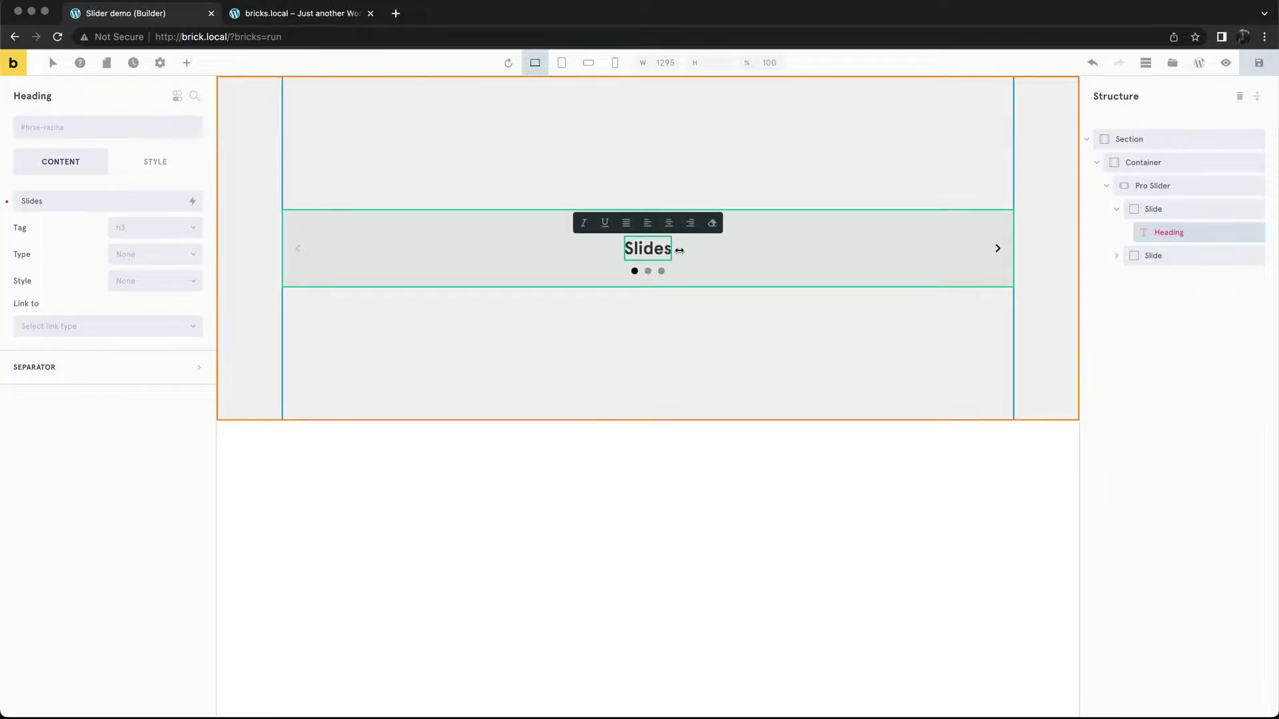
pyautogui.click(714, 257)
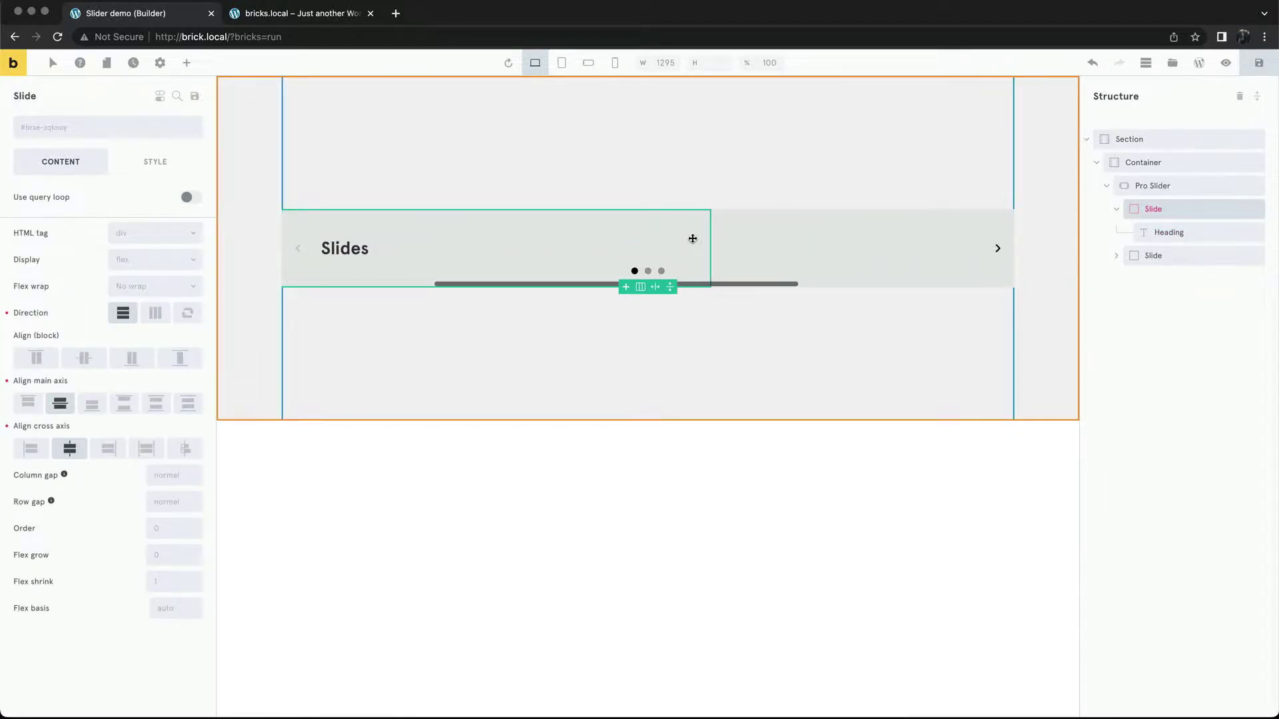
pyautogui.click(660, 247)
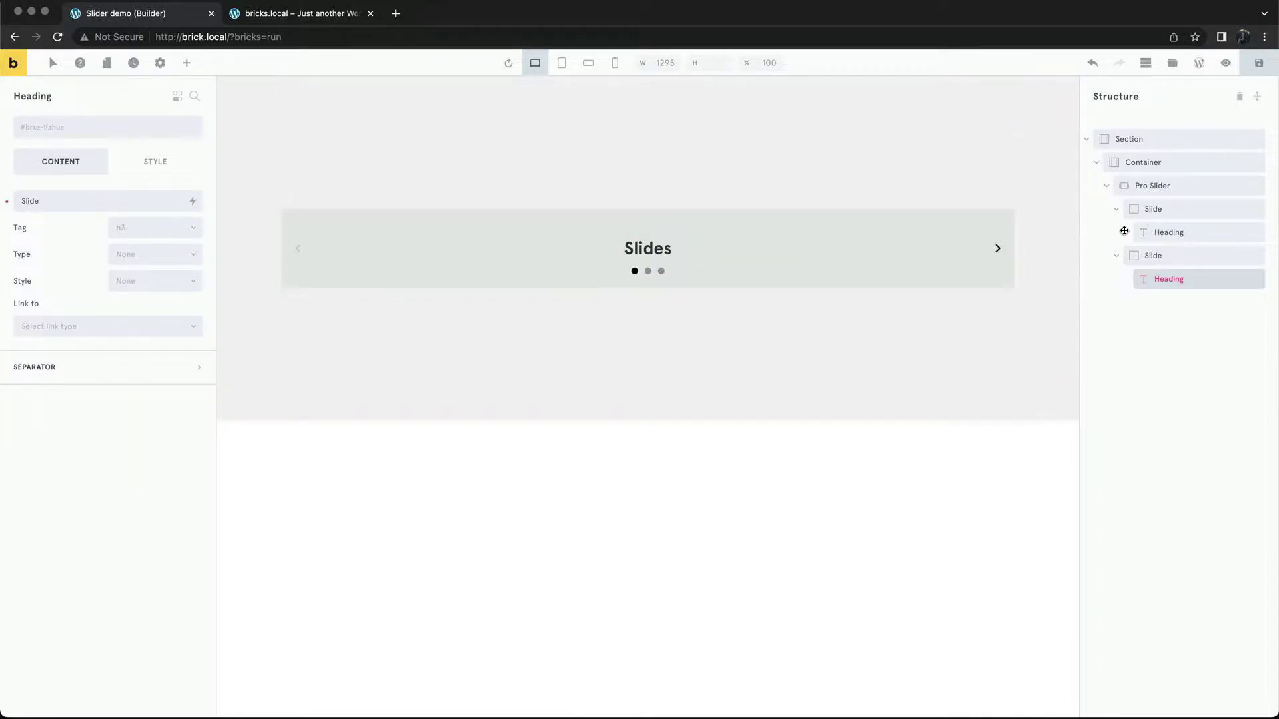
# Duplicate the second slide twice and delete both copies
pyautogui.click(1240, 255)
pyautogui.click(1241, 301)
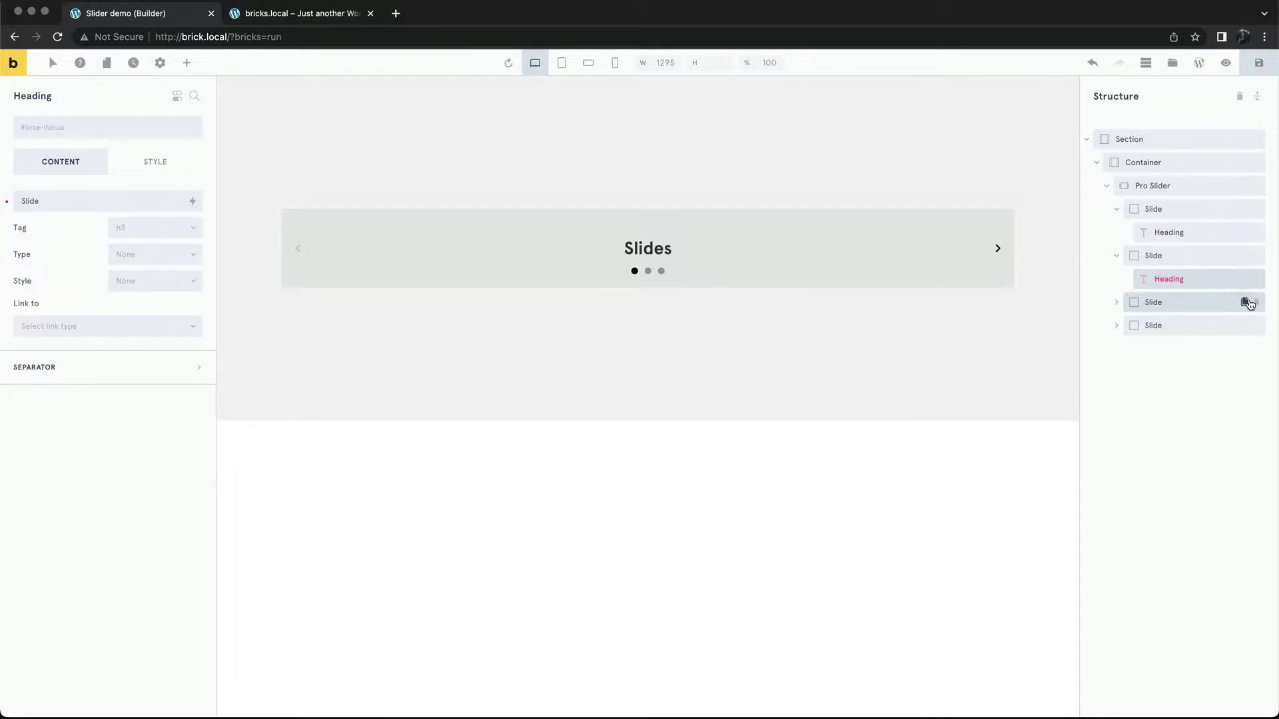
pyautogui.click(1255, 301)
pyautogui.click(1256, 302)
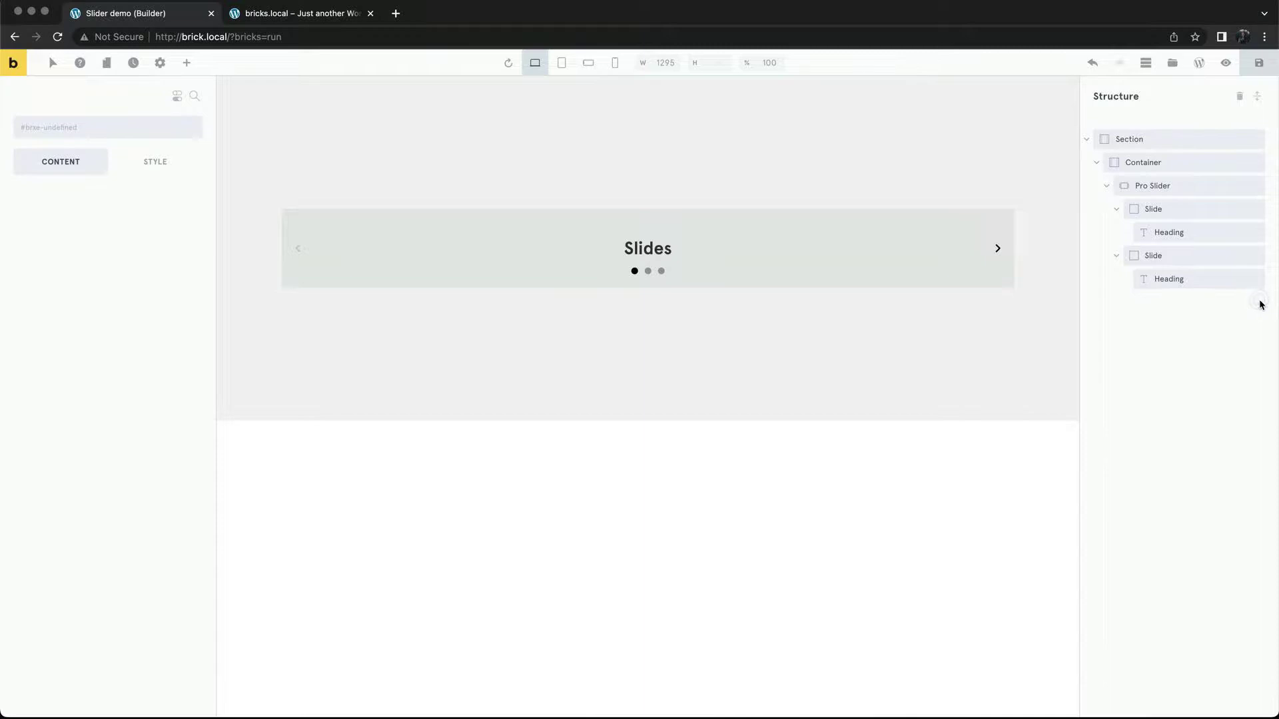
# Add two new slides through the Pro Slider's Add Slides settings and delete both again
pyautogui.click(1184, 188)
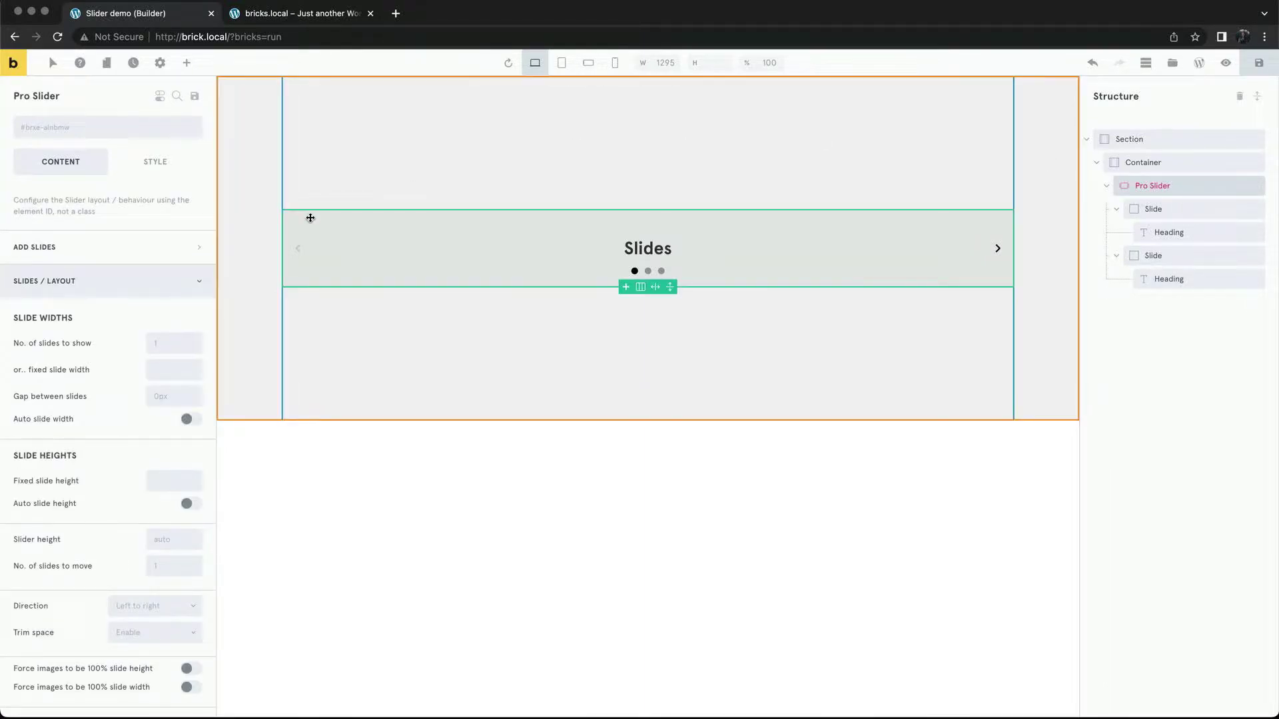
pyautogui.click(169, 280)
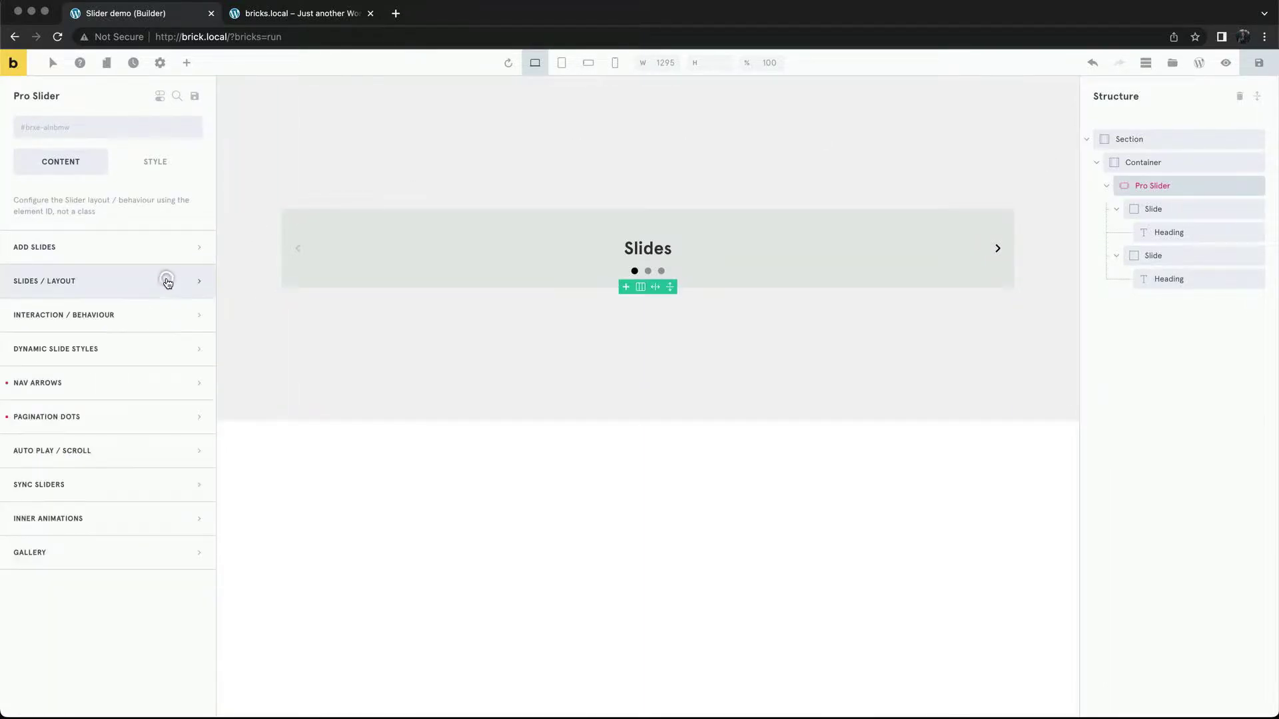
pyautogui.click(63, 249)
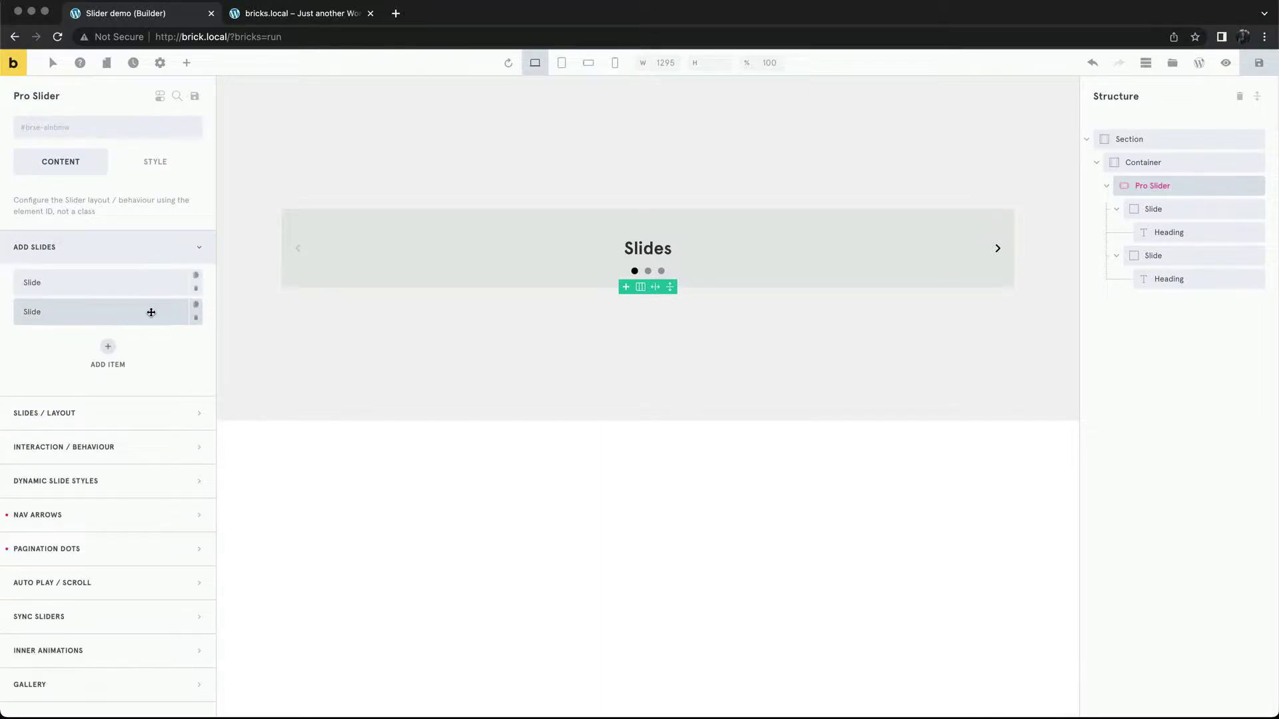
pyautogui.click(108, 346)
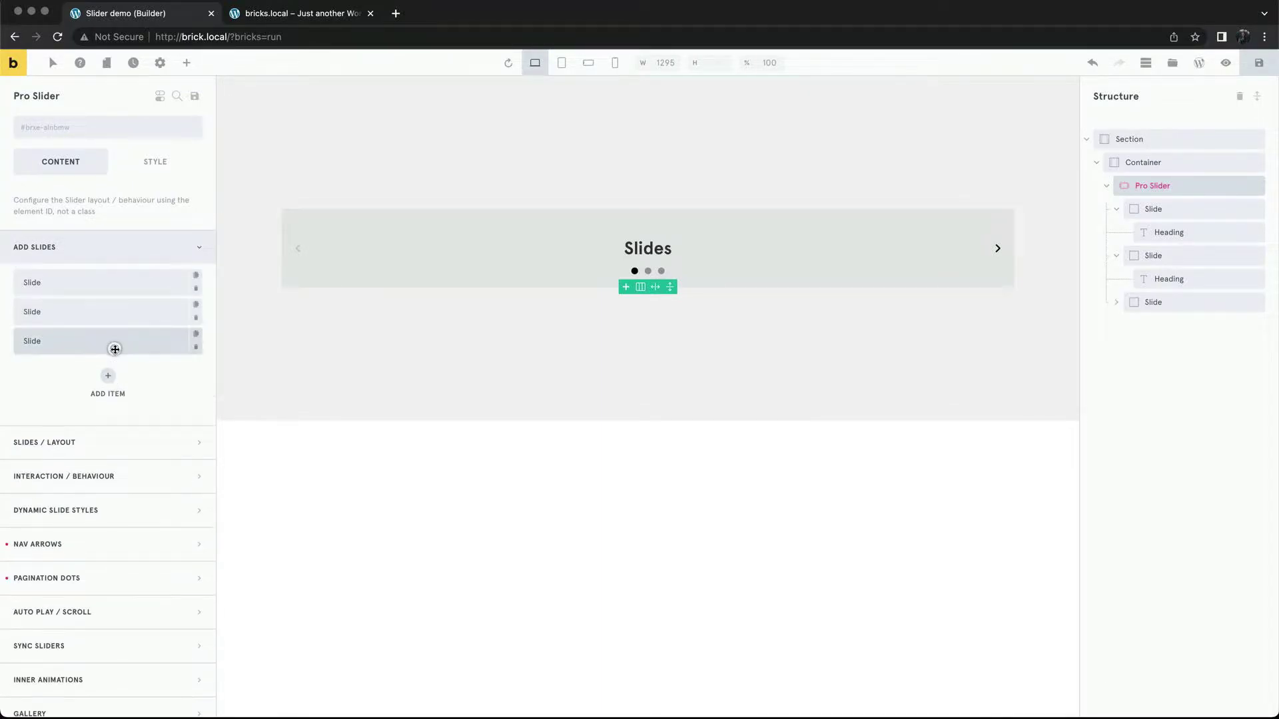
pyautogui.click(108, 374)
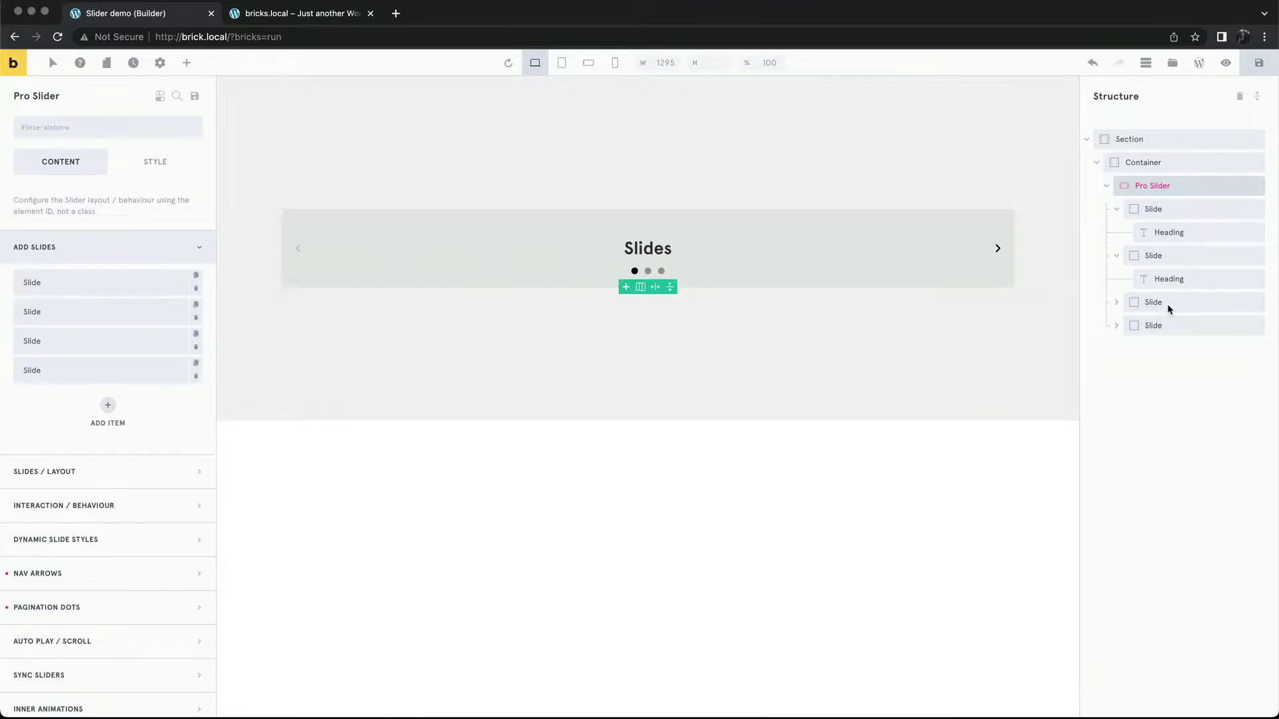
pyautogui.click(1253, 302)
pyautogui.click(1254, 303)
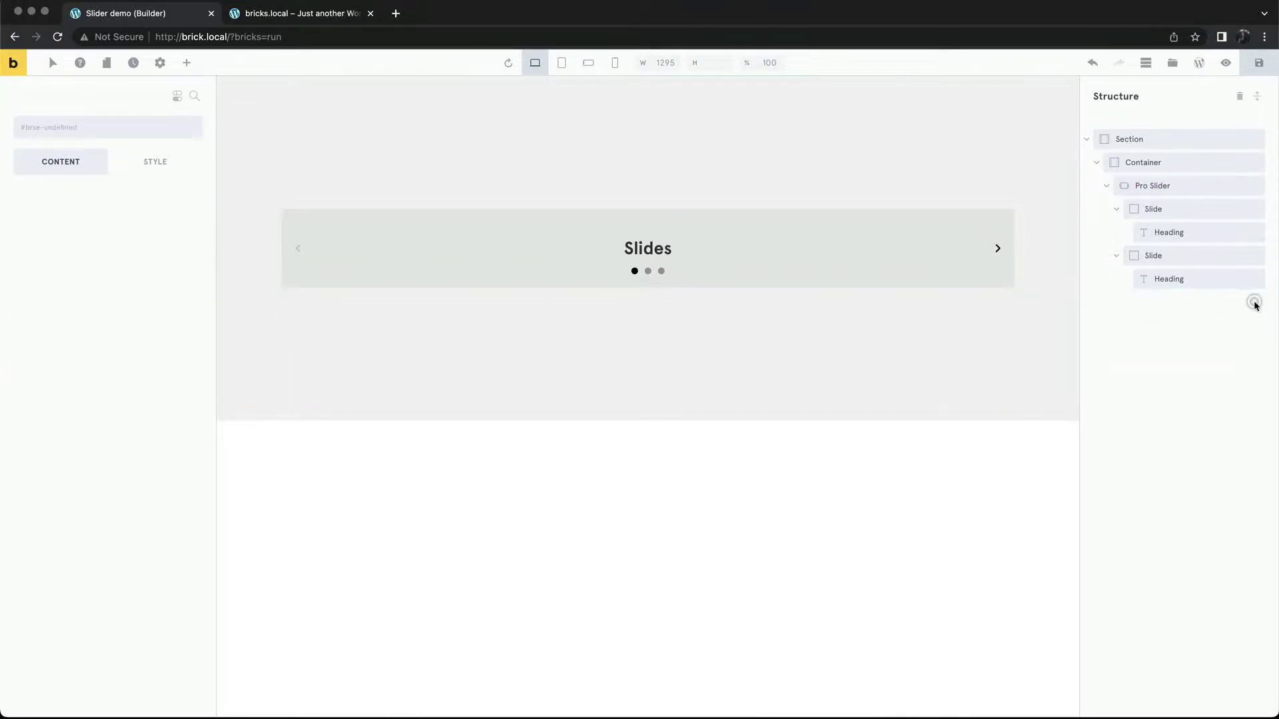
# Insert a Basic Text element below the first slide's heading and delete it again
pyautogui.click(1178, 191)
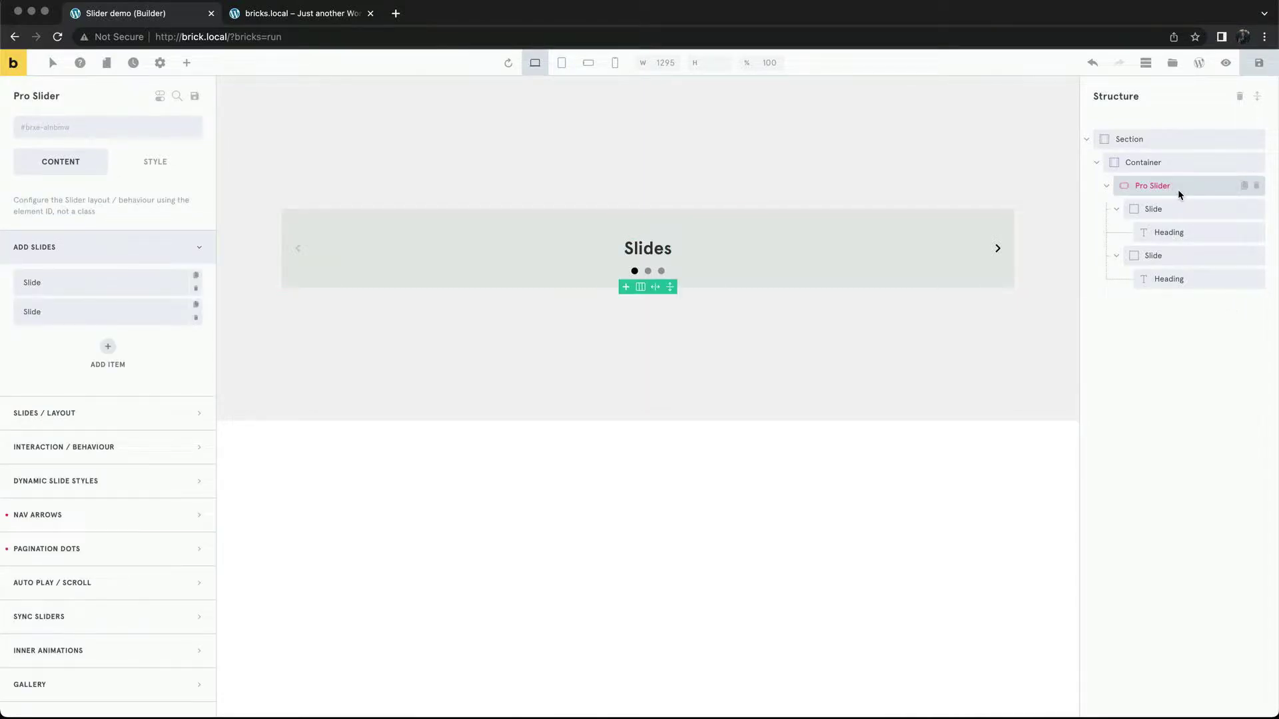
pyautogui.click(659, 248)
pyautogui.click(187, 62)
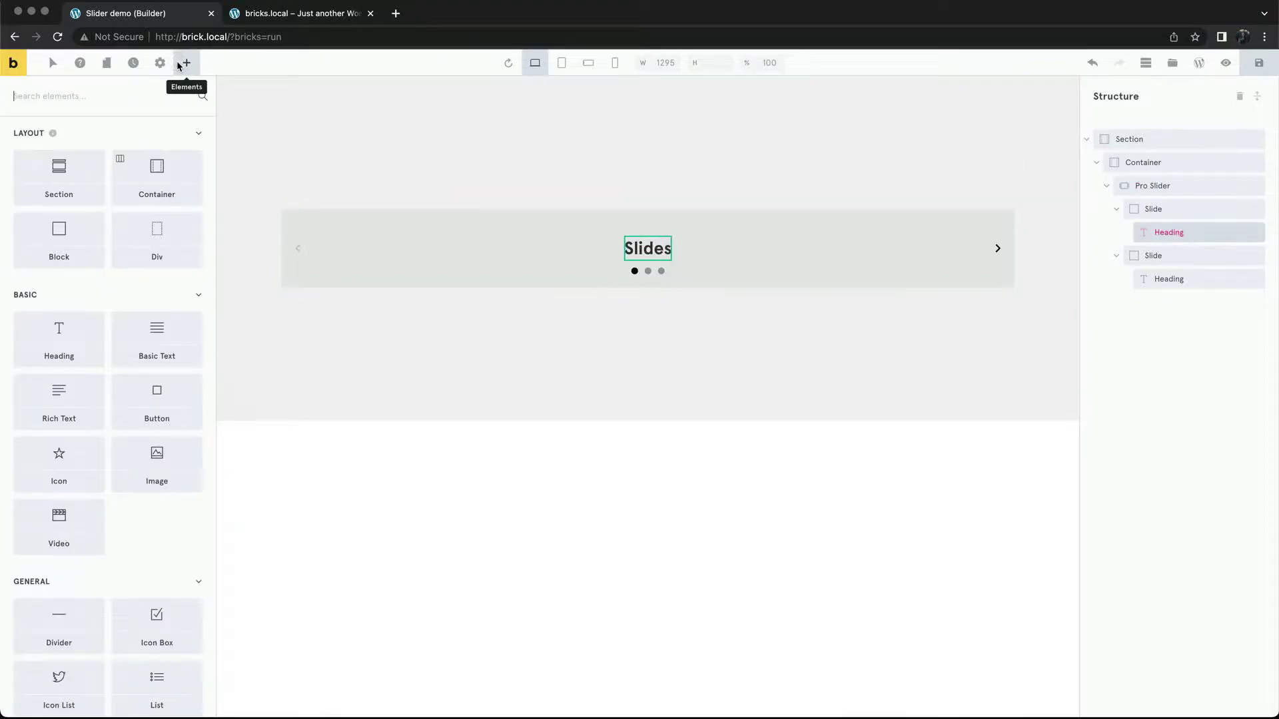
pyautogui.write('text')
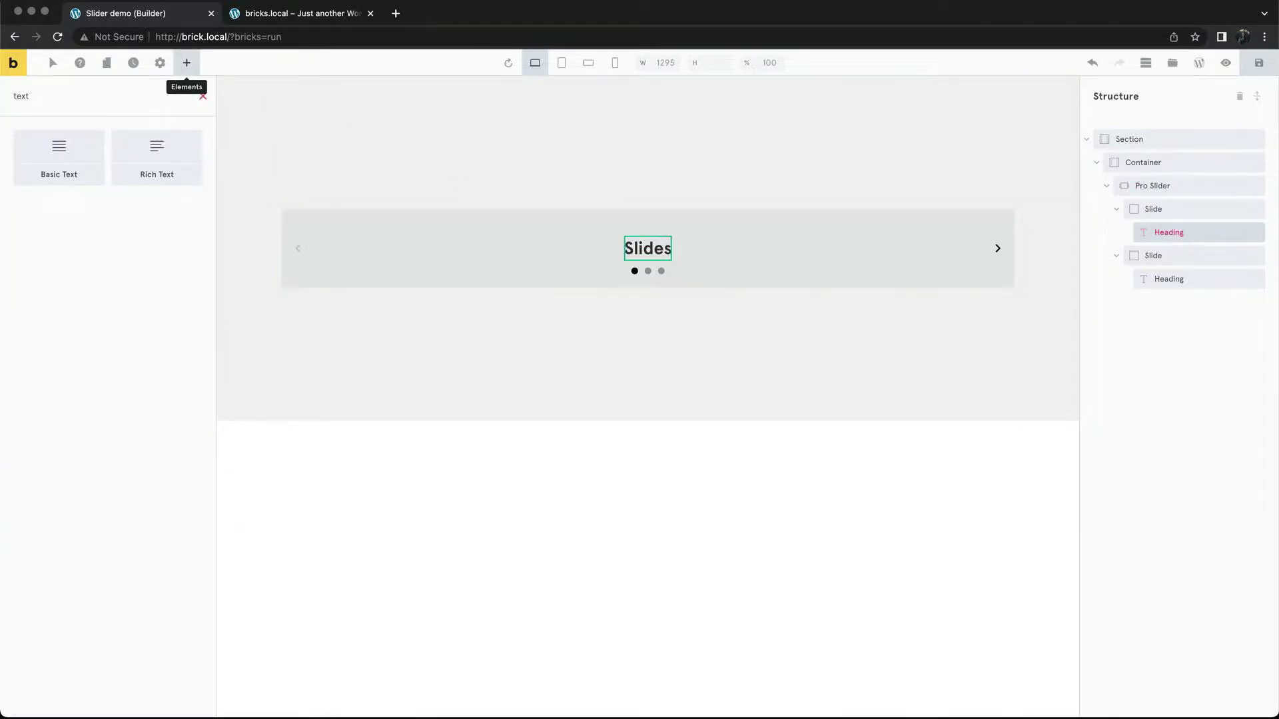
pyautogui.click(80, 140)
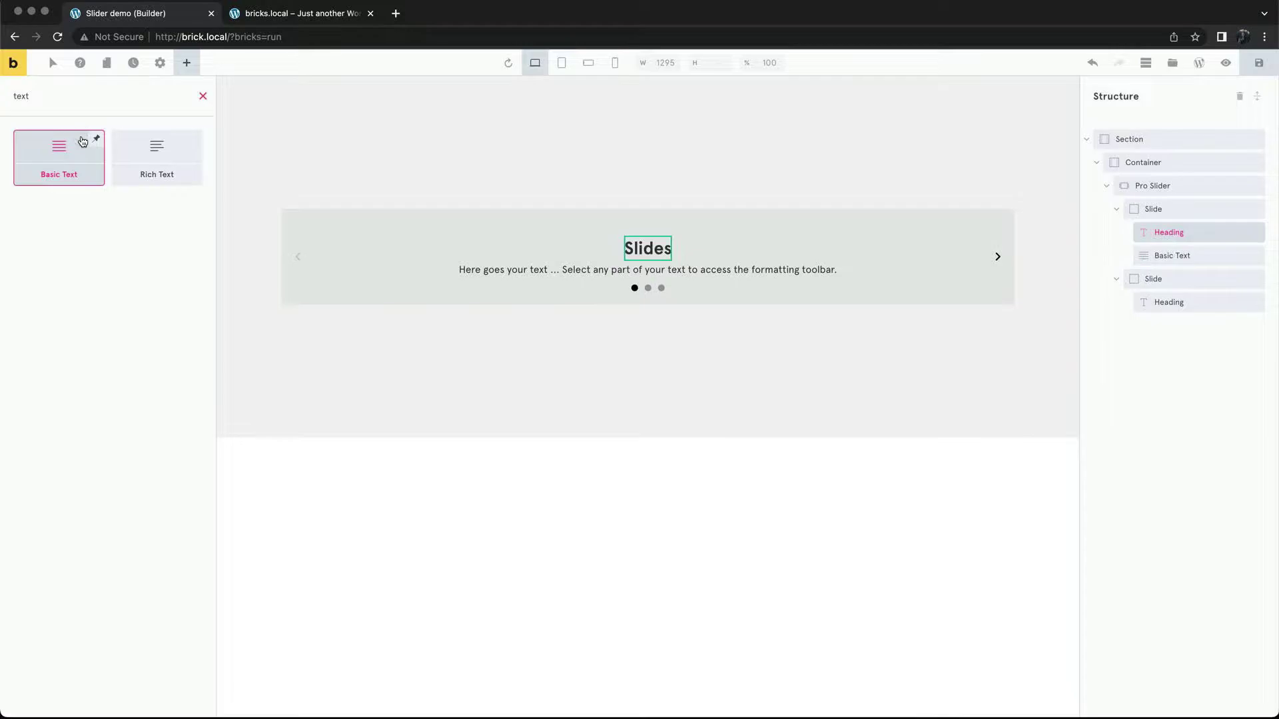
pyautogui.click(711, 270)
pyautogui.moveTo(715, 281)
pyautogui.mouseDown()
pyautogui.moveTo(721, 360)
pyautogui.moveTo(730, 314)
pyautogui.moveTo(734, 353)
pyautogui.moveTo(733, 283)
pyautogui.mouseUp()
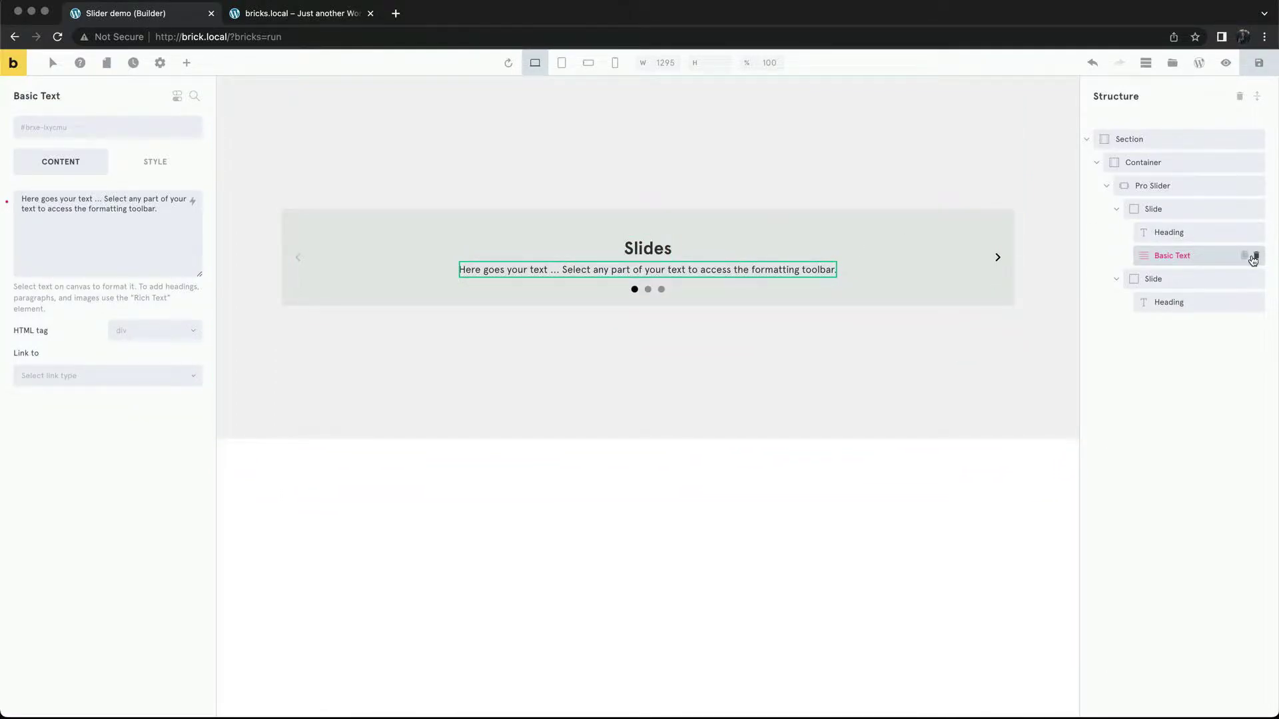
pyautogui.click(1254, 258)
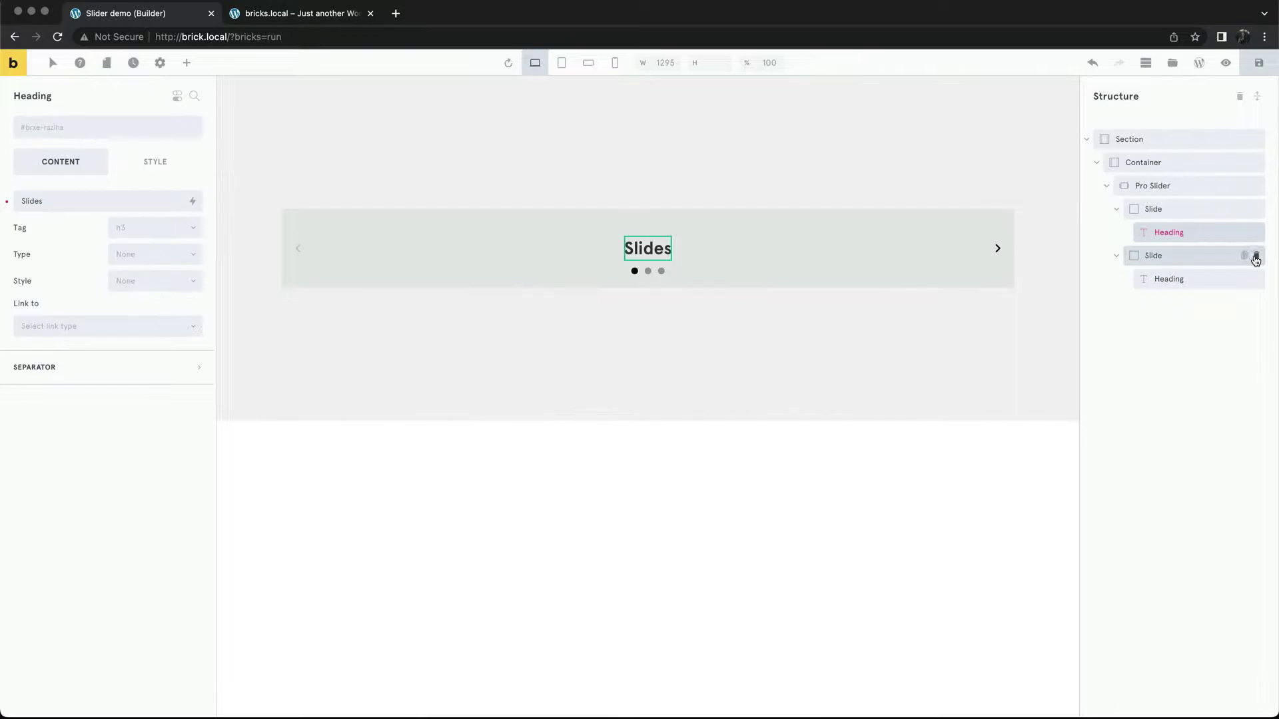
# Try 2, 3 and 1 as the Pro Slider's number of slides to show, and clear the setting
pyautogui.click(1166, 188)
pyautogui.click(178, 250)
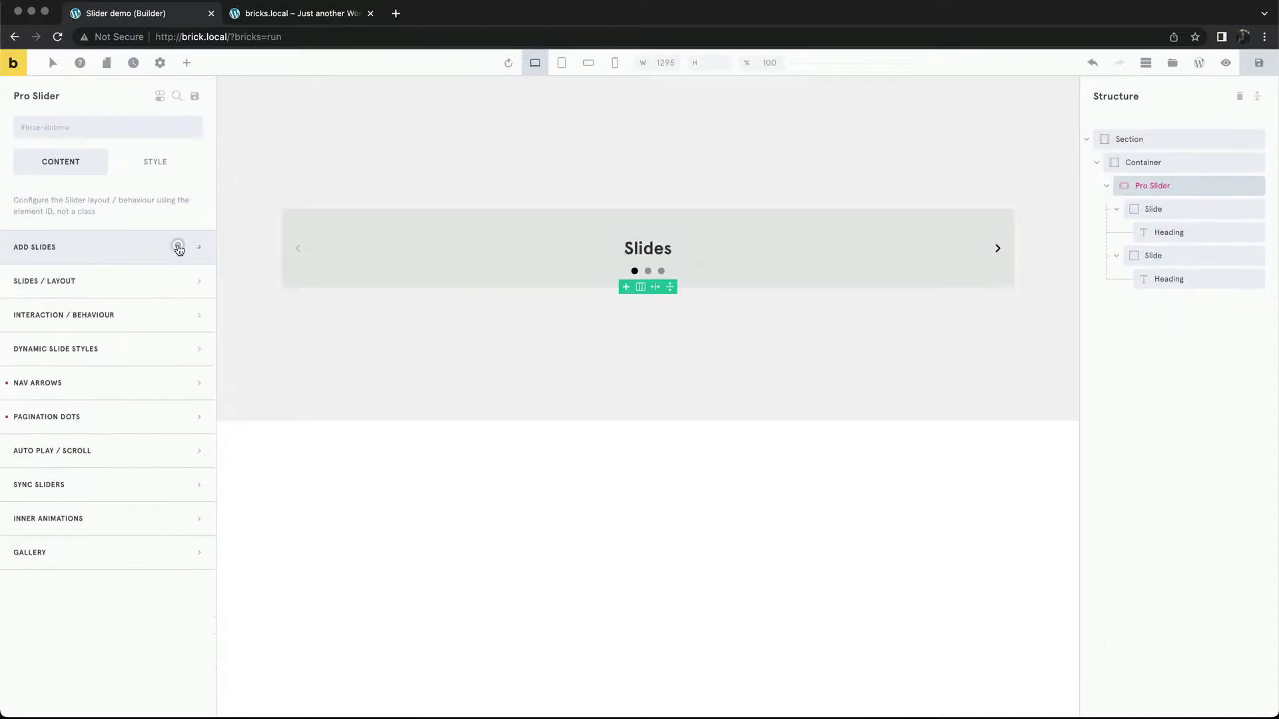
pyautogui.click(152, 282)
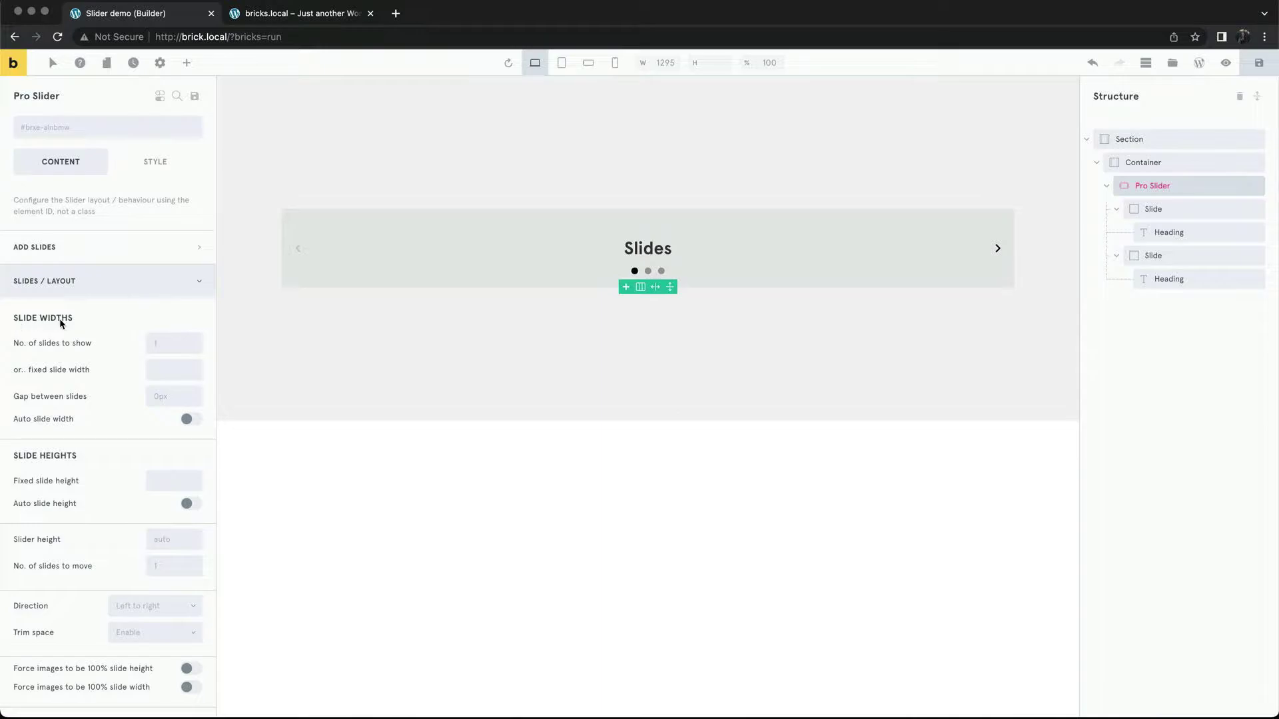
pyautogui.click(165, 343)
pyautogui.write('2')
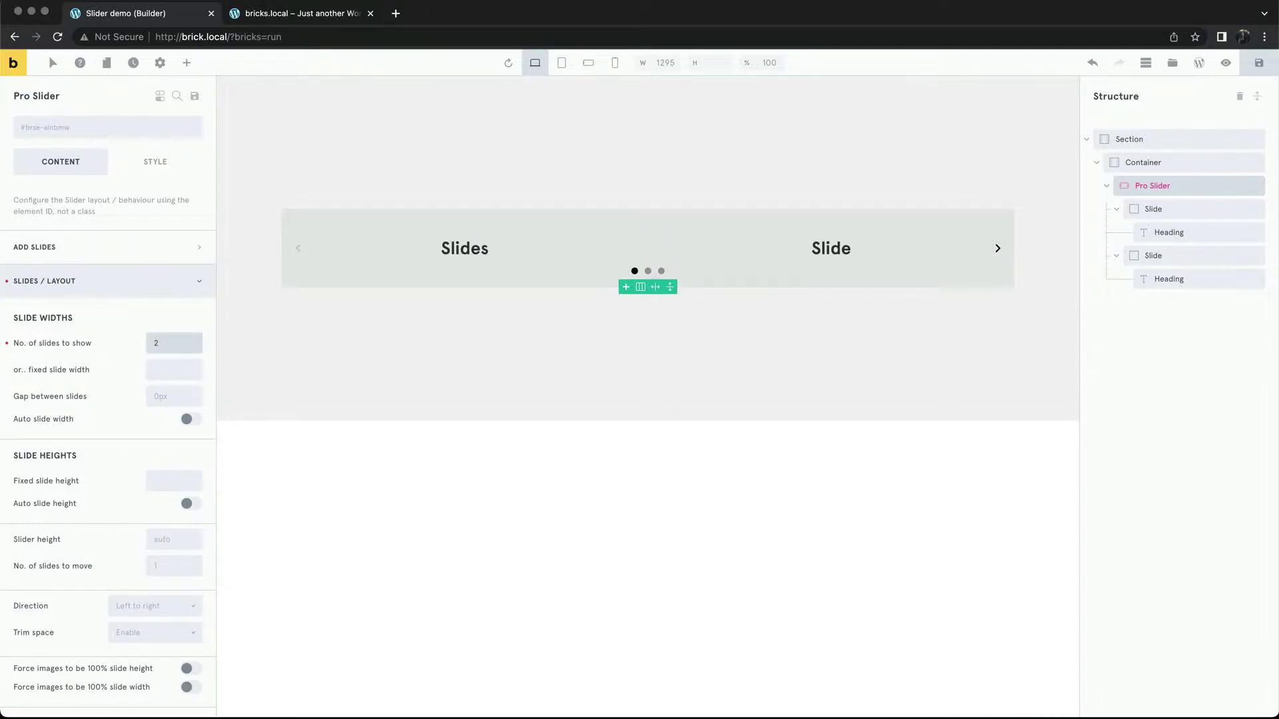
pyautogui.press('BackSpace')
pyautogui.write('3')
pyautogui.press('BackSpace')
pyautogui.write('1')
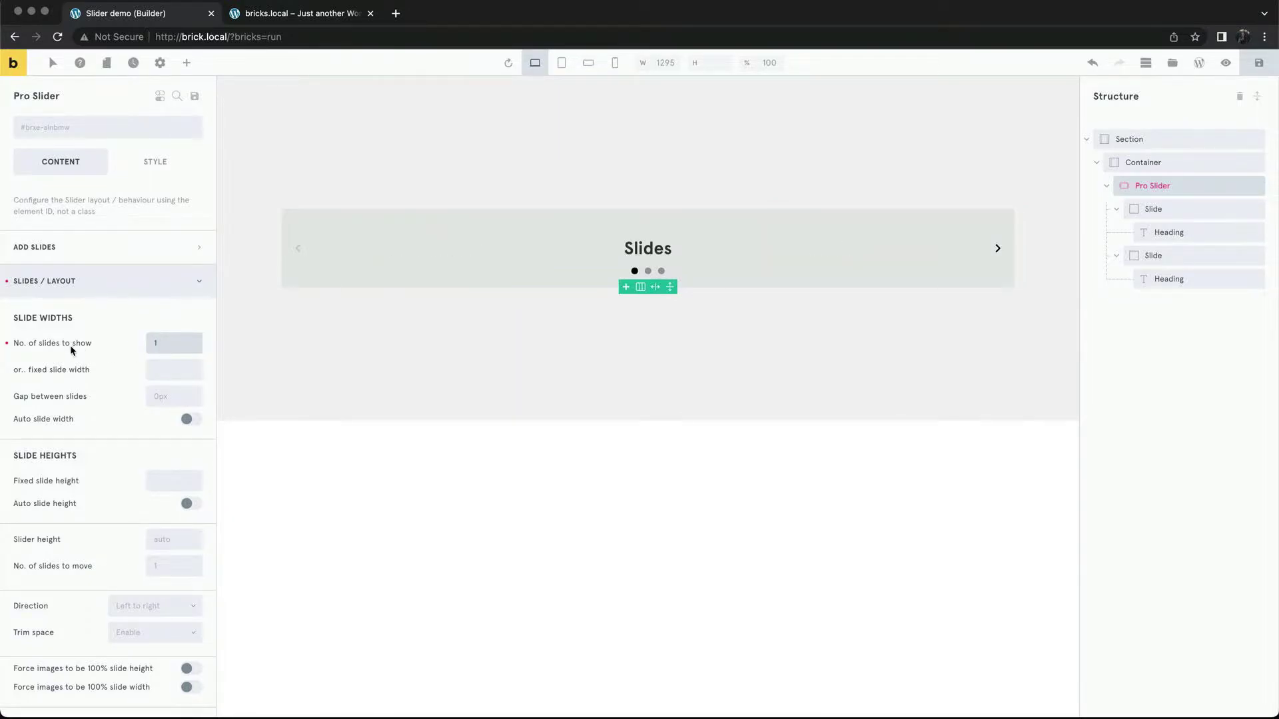
pyautogui.click(7, 345)
# Try fixed slide widths of 50%, 300px and 350px on the Pro Slider
pyautogui.click(162, 365)
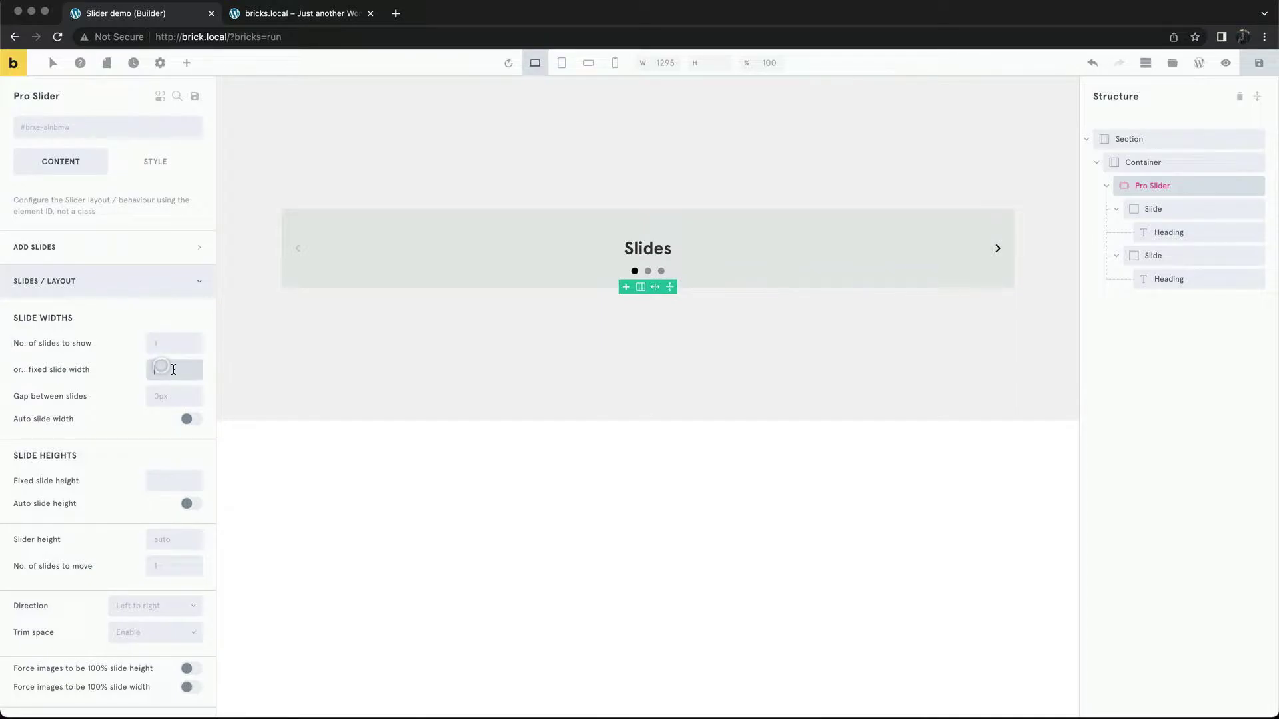
pyautogui.write('50%')
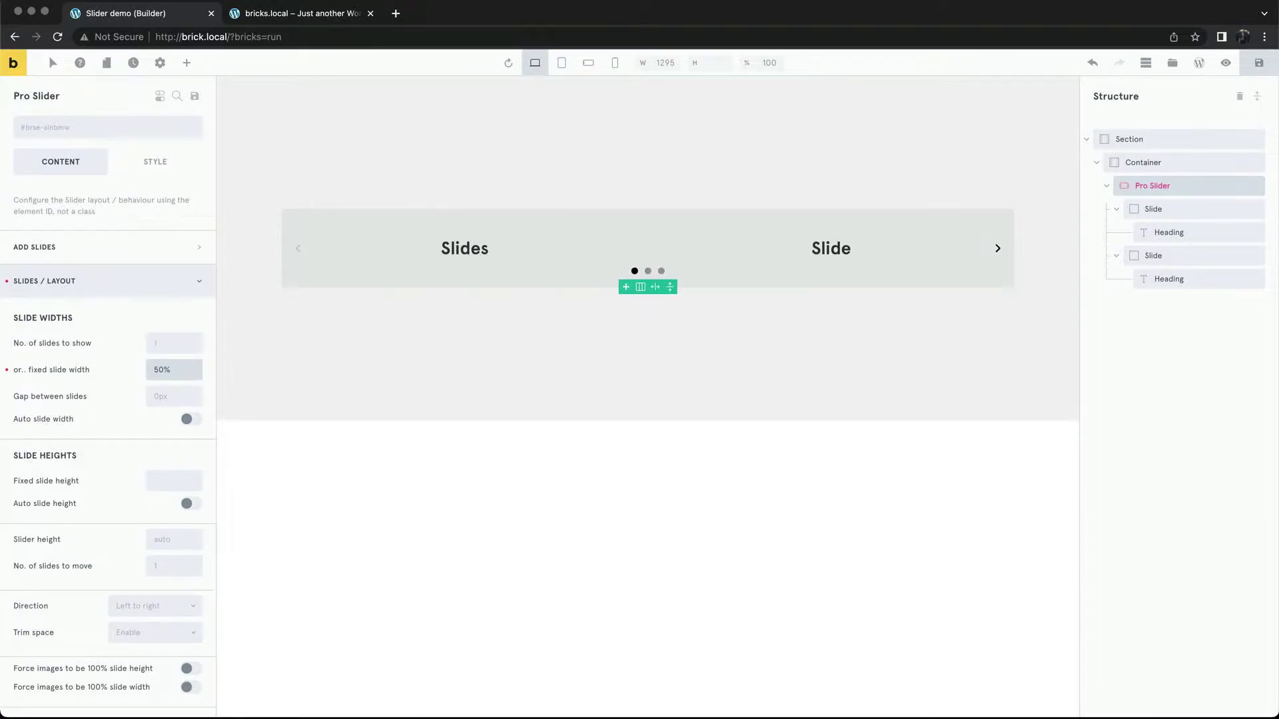
pyautogui.hotkey('shift', 'Left')
pyautogui.hotkey('shift', 'Left')
pyautogui.hotkey('shift', 'Left')
pyautogui.write('300')
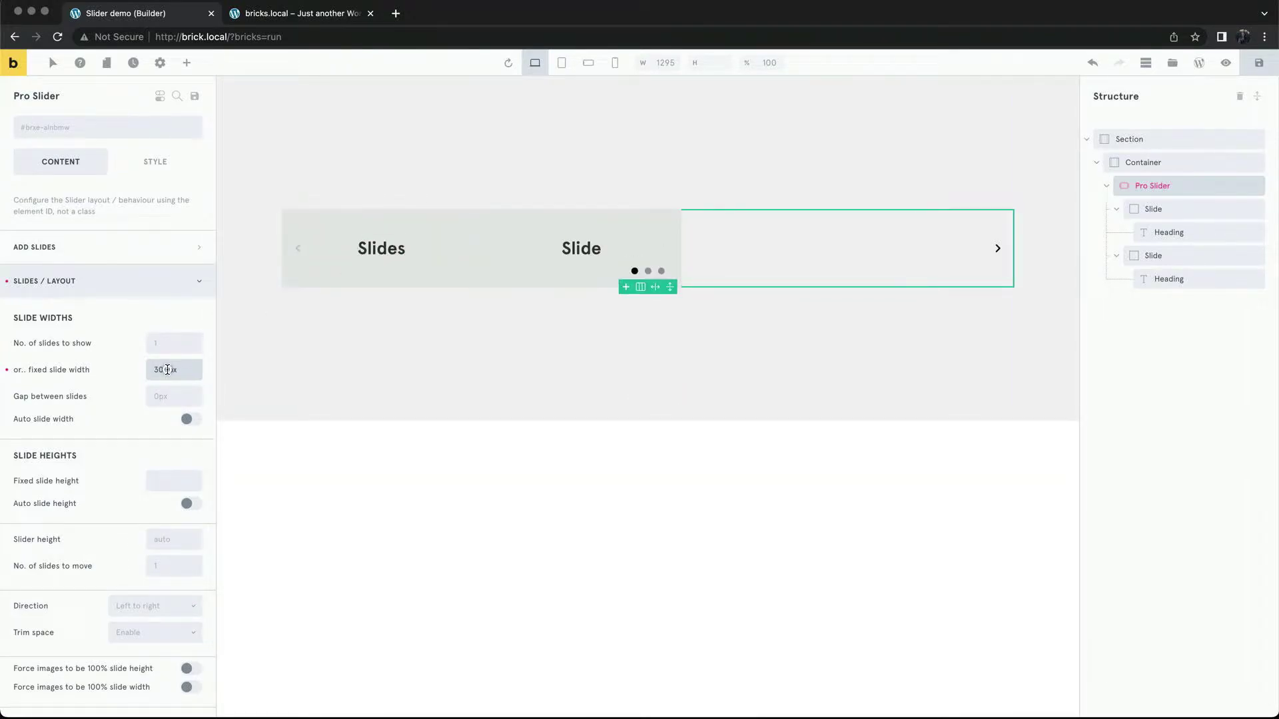
pyautogui.write('5')
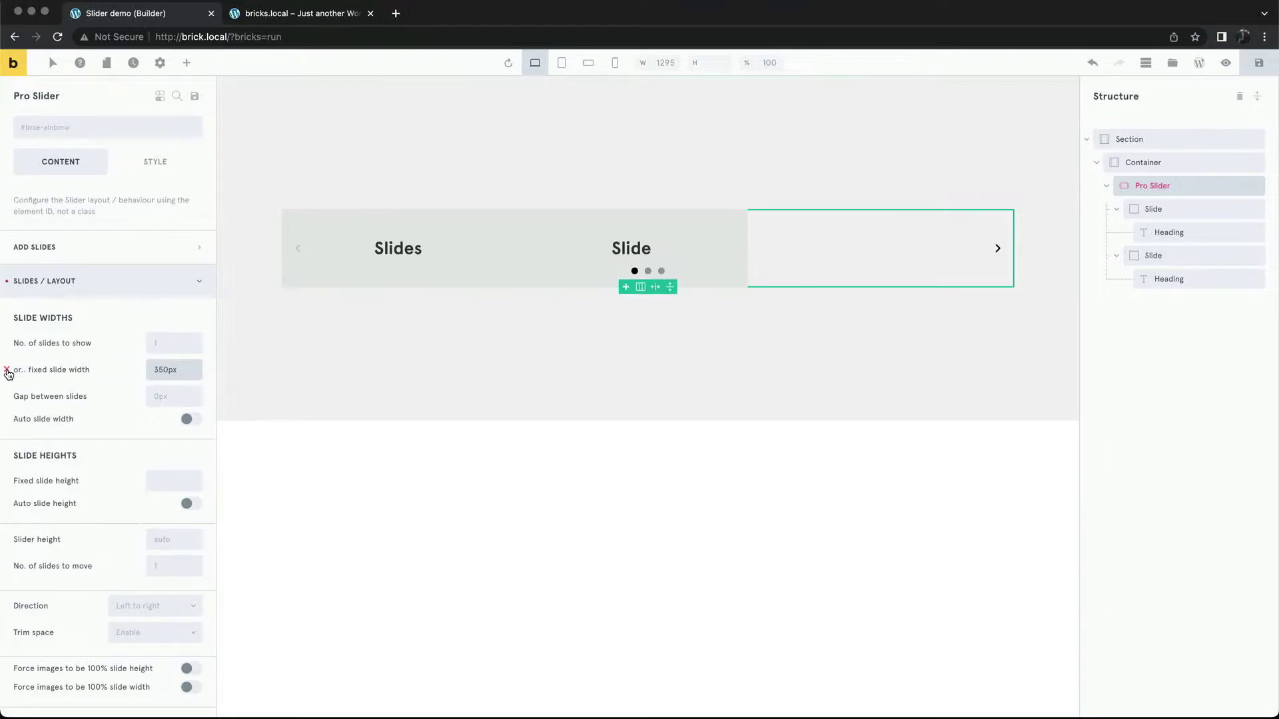
# Try gaps of 5px and 10px between slides, and clear both the gap and the fixed slide width
pyautogui.click(172, 394)
pyautogui.write('5px')
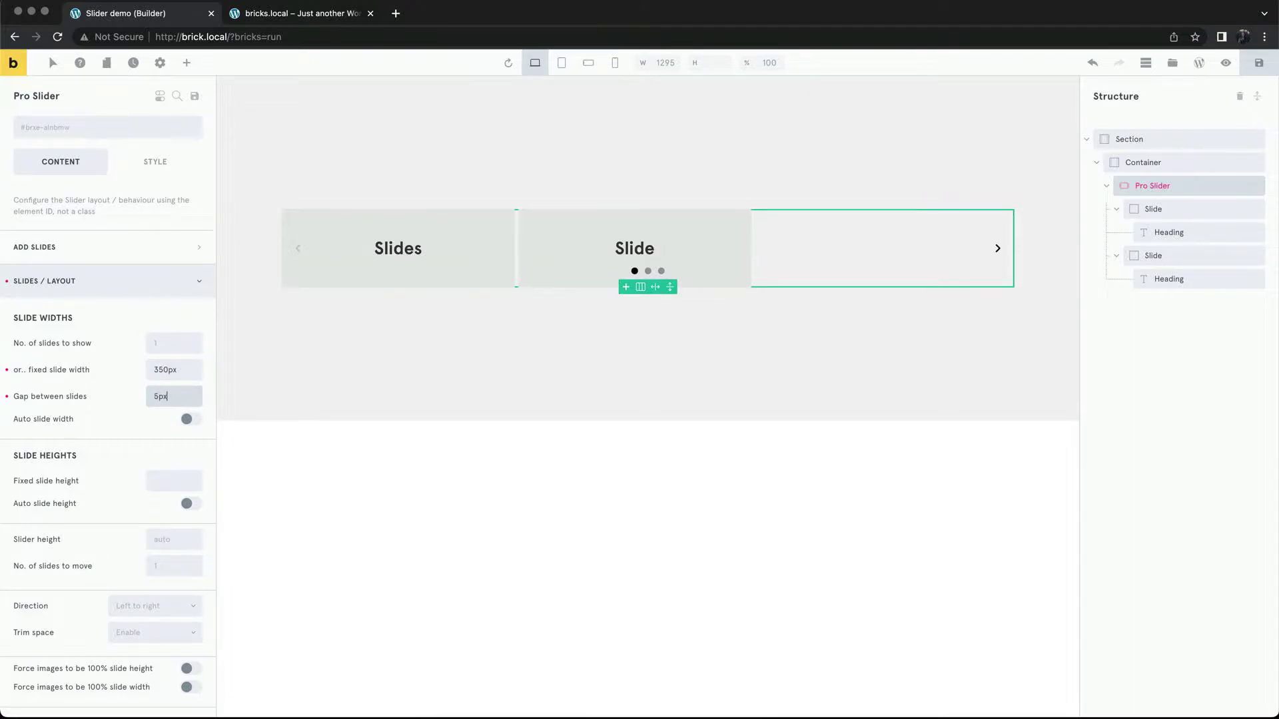
pyautogui.press('BackSpace')
pyautogui.press('BackSpace')
pyautogui.press('BackSpace')
pyautogui.write('16px')
pyautogui.press('BackSpace')
pyautogui.press('BackSpace')
pyautogui.press('BackSpace')
pyautogui.write('0px')
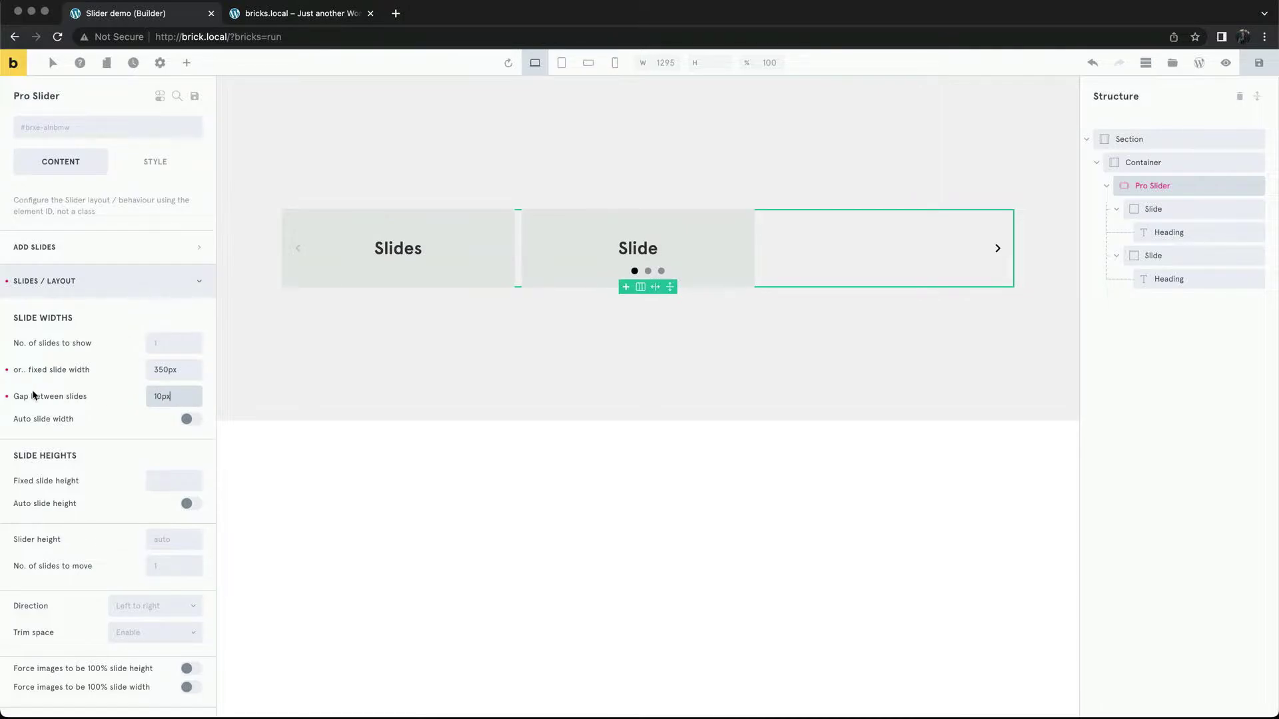
pyautogui.click(7, 397)
pyautogui.click(8, 370)
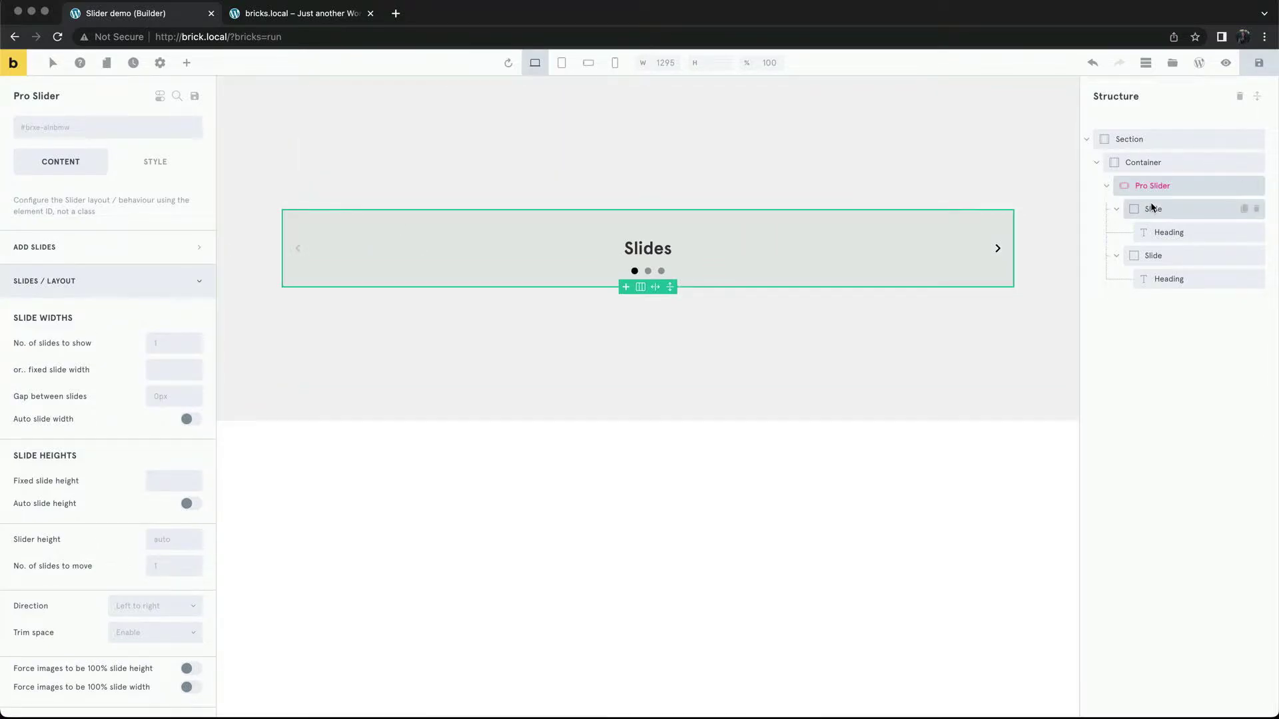
# Delete the second slide from the Pro Slider, leaving a single slide
pyautogui.click(1156, 254)
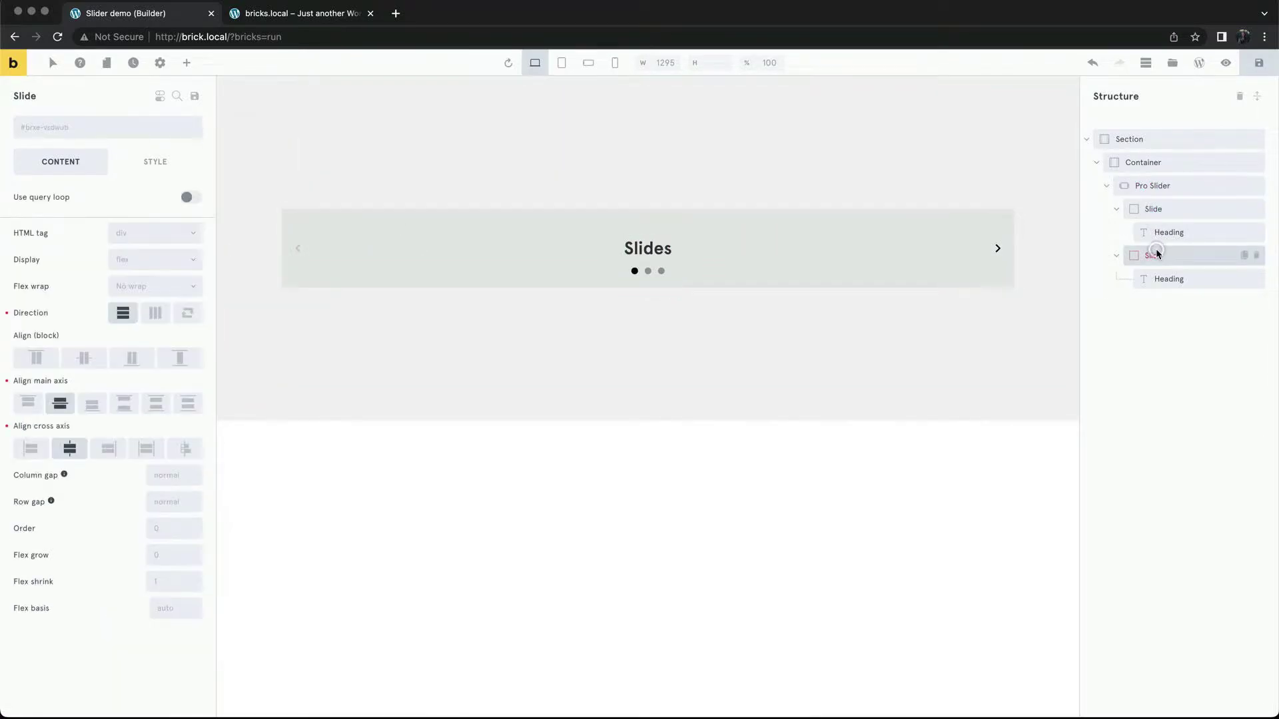
pyautogui.click(1255, 257)
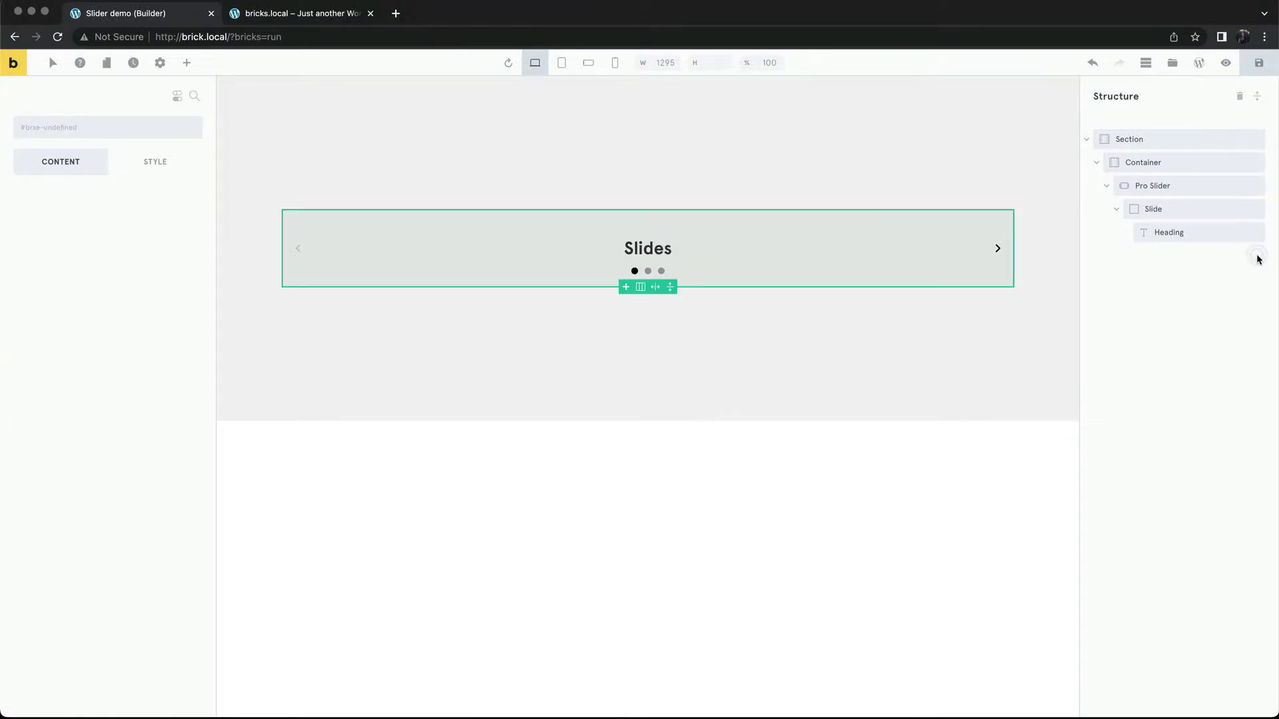
# Look over the Testimonials posts in the WordPress admin and return to the slider page in the builder
pyautogui.click(326, 14)
pyautogui.click(65, 61)
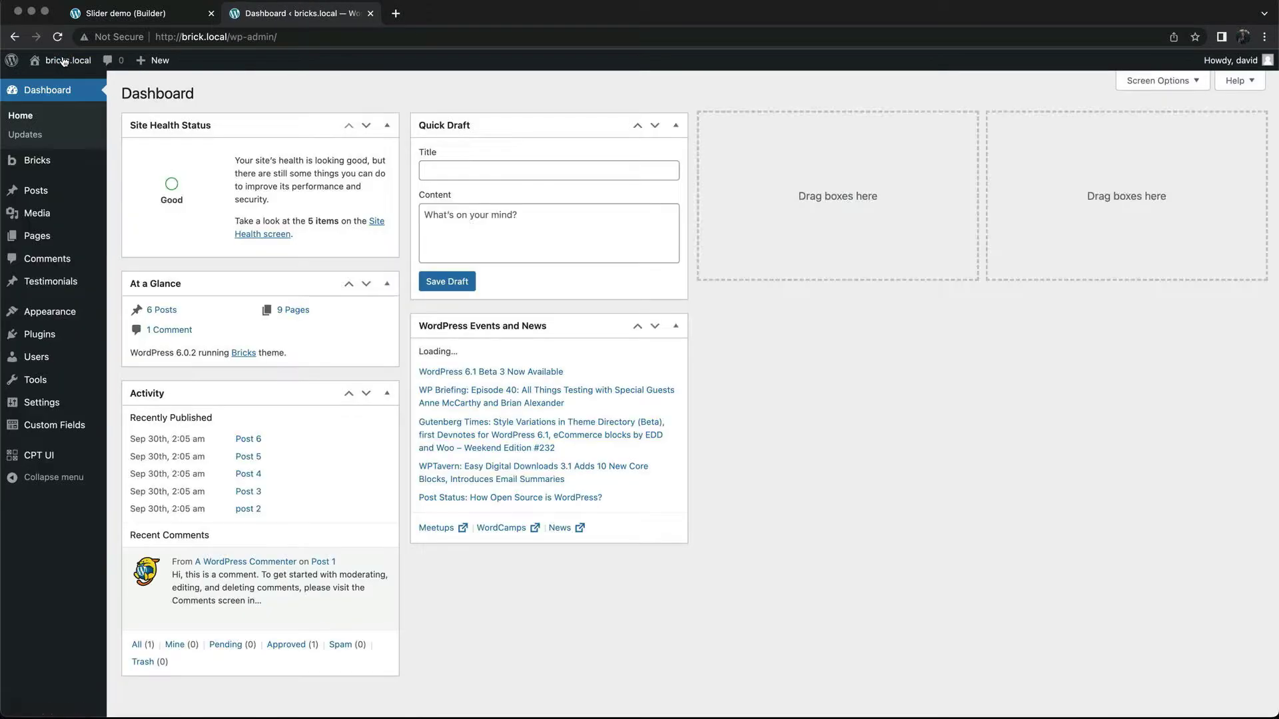
pyautogui.click(45, 284)
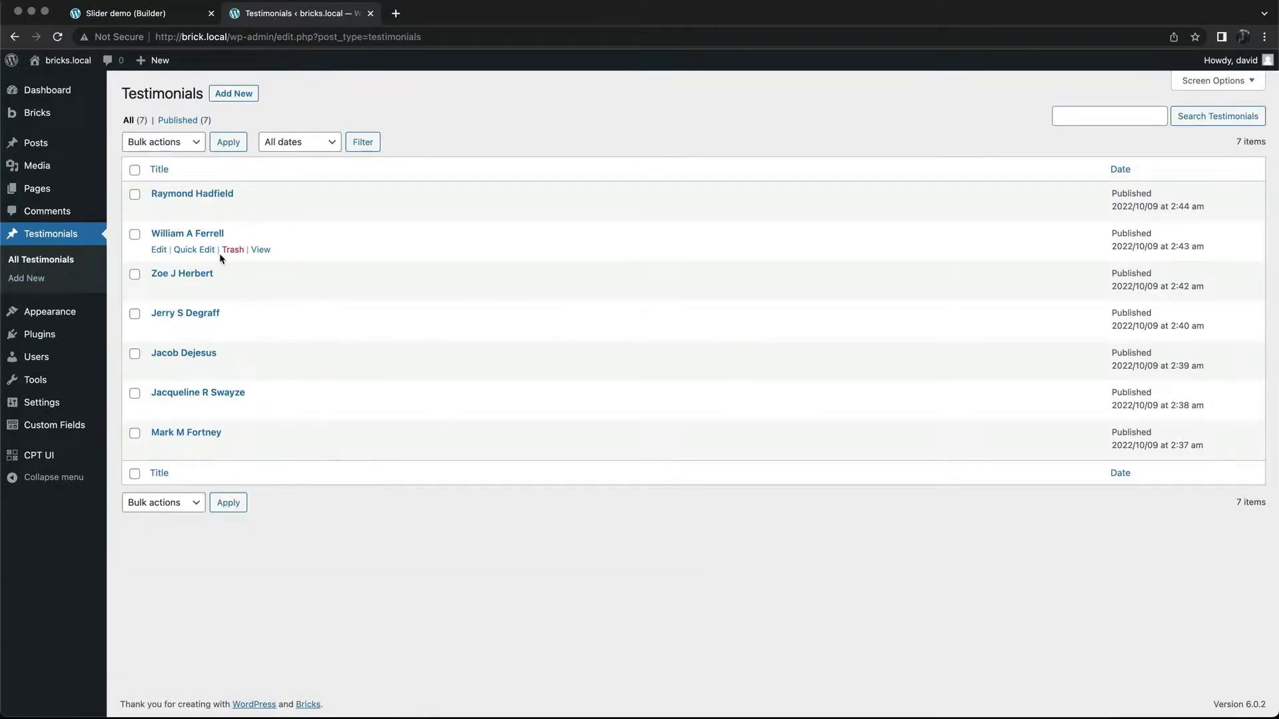
pyautogui.click(163, 19)
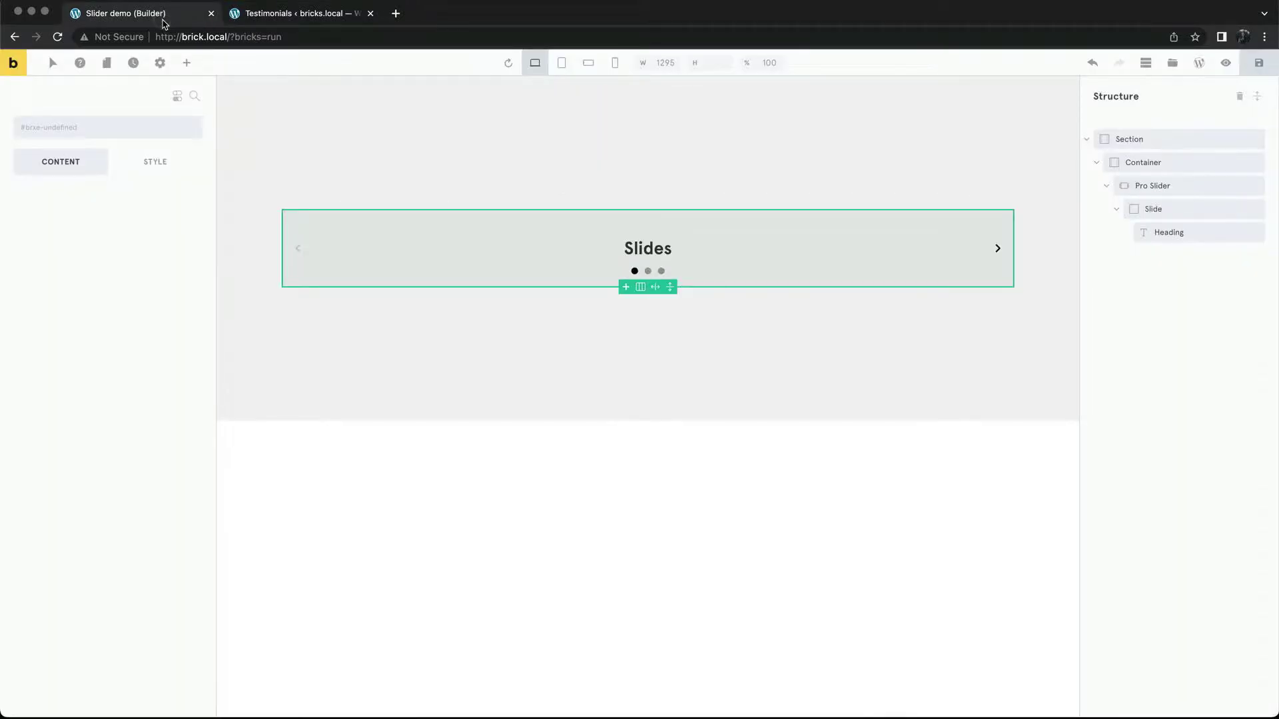
# Turn on the query loop for the remaining slide, with query type Posts and post type Testimonials
pyautogui.click(1150, 211)
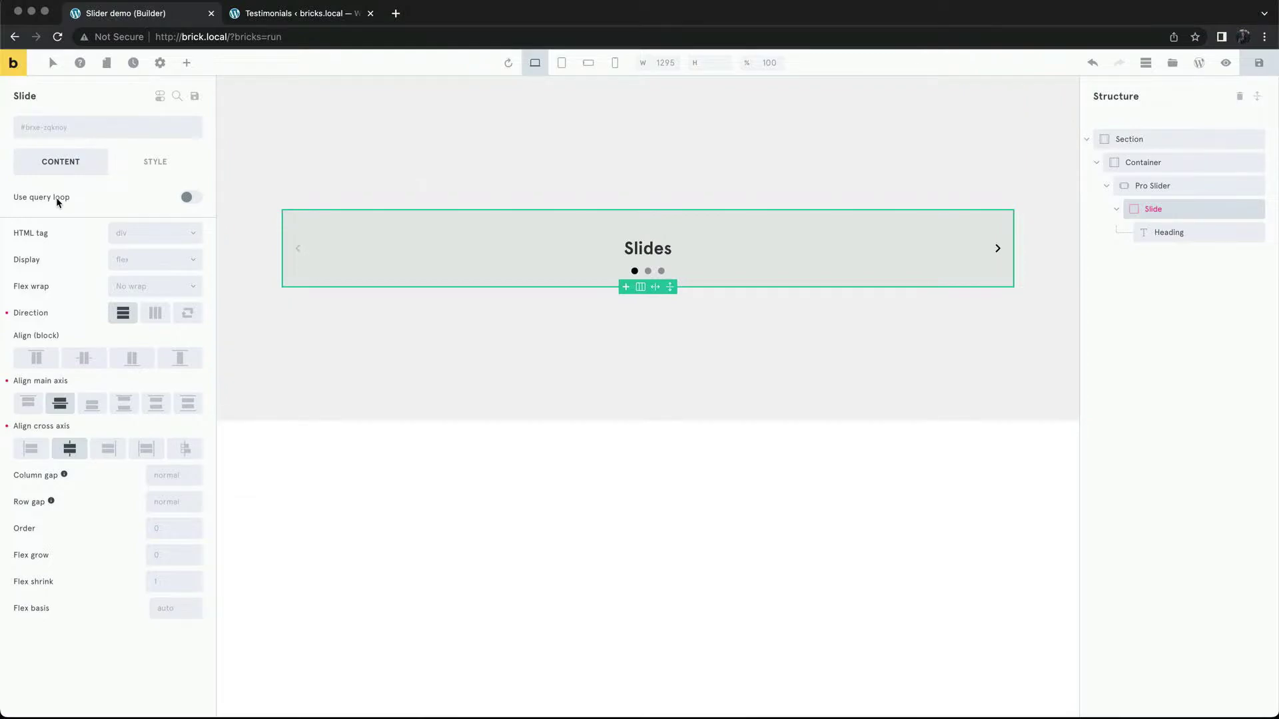
pyautogui.click(192, 199)
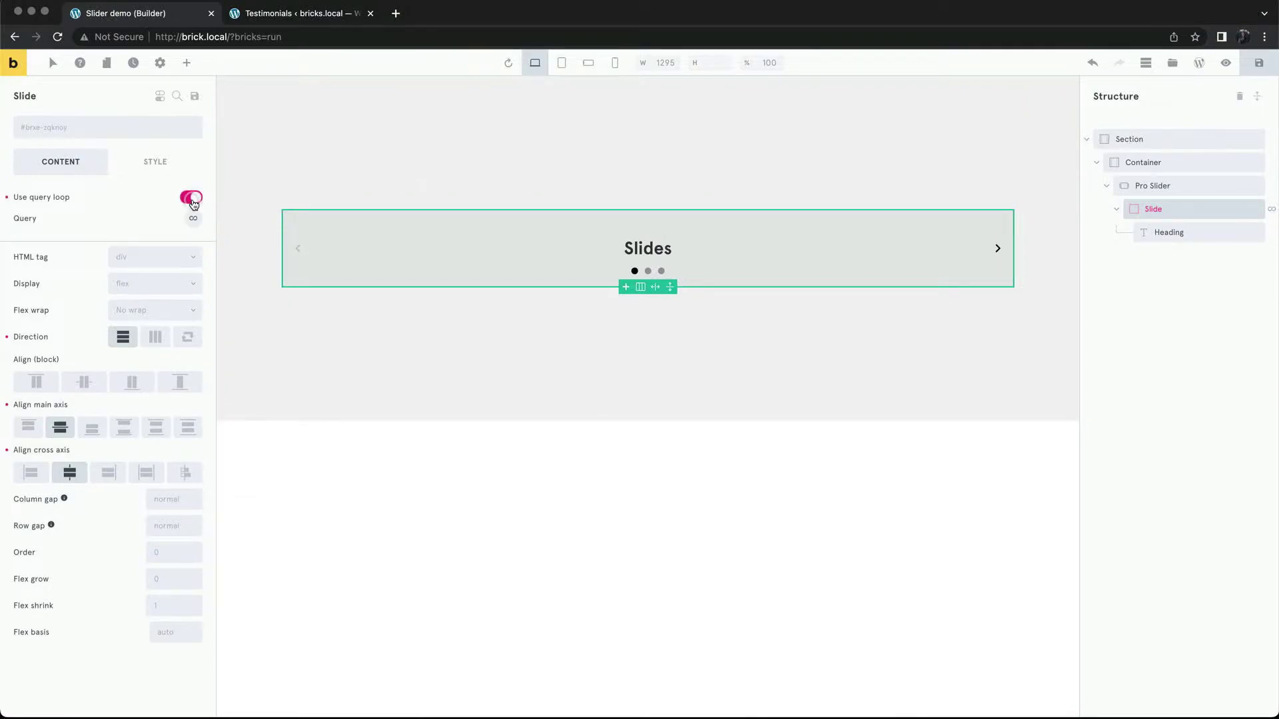
pyautogui.click(193, 220)
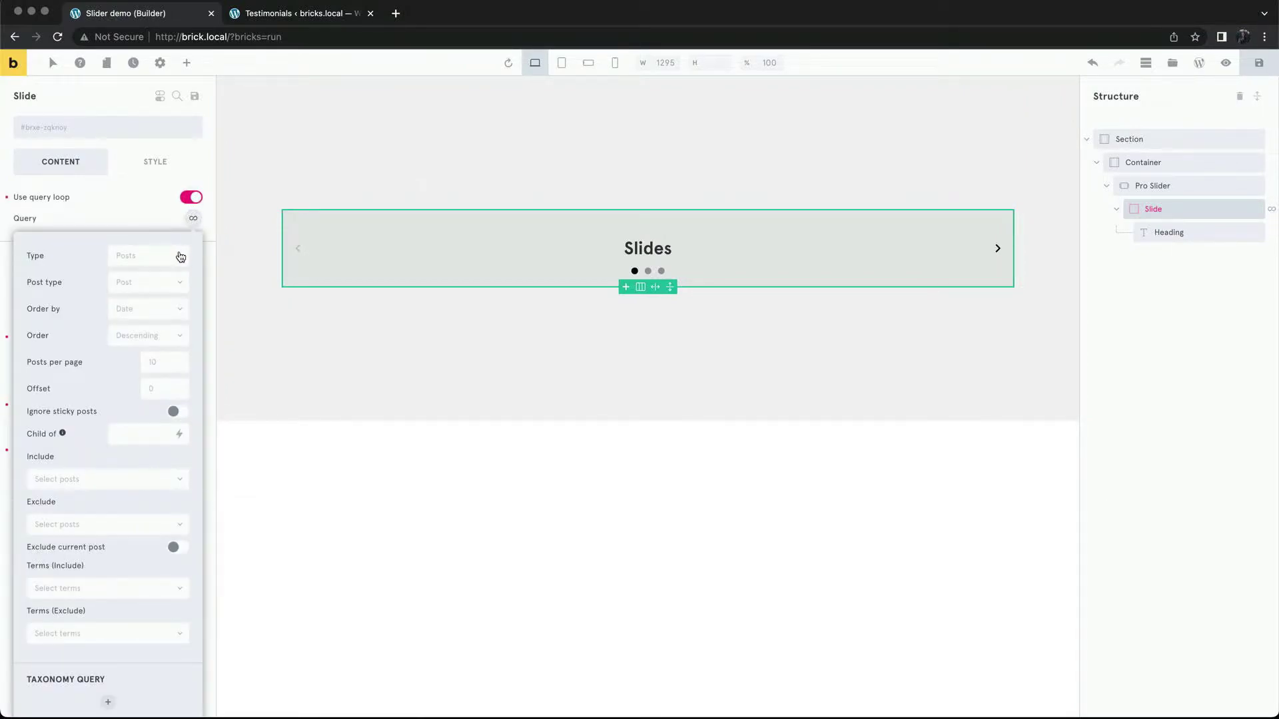
pyautogui.click(180, 257)
pyautogui.click(167, 273)
pyautogui.click(167, 274)
pyautogui.click(157, 345)
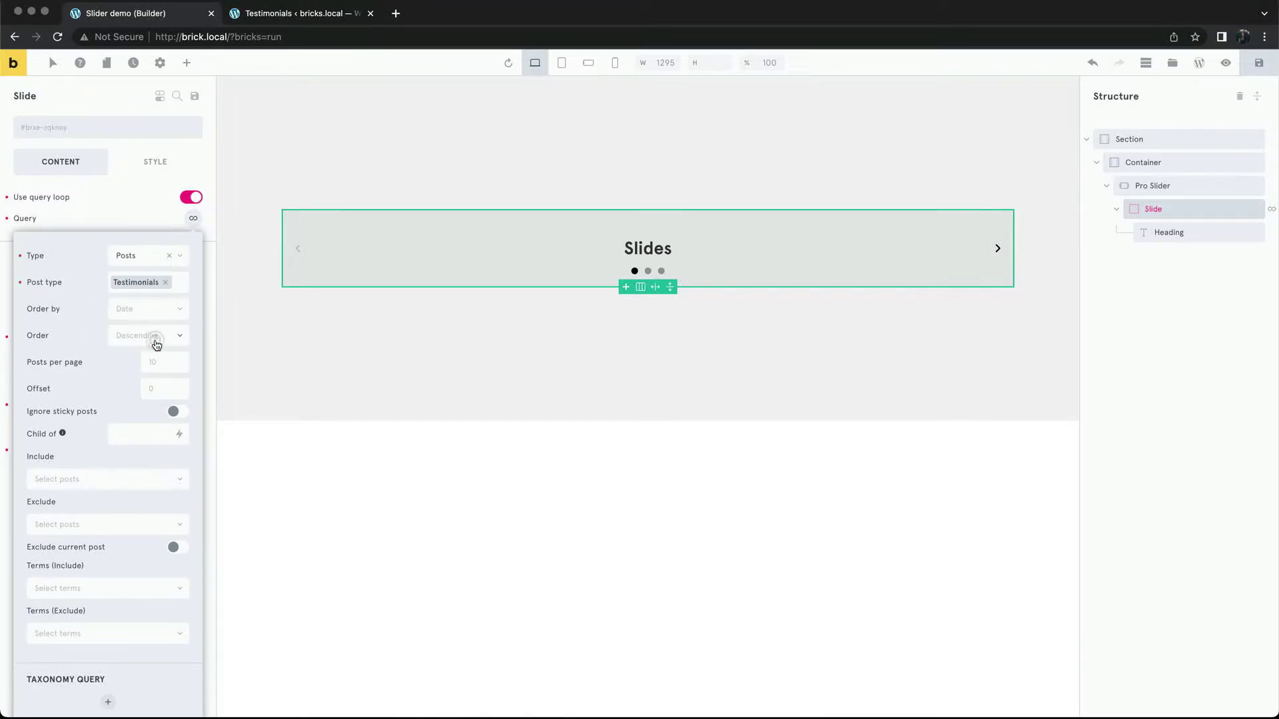
pyautogui.click(192, 219)
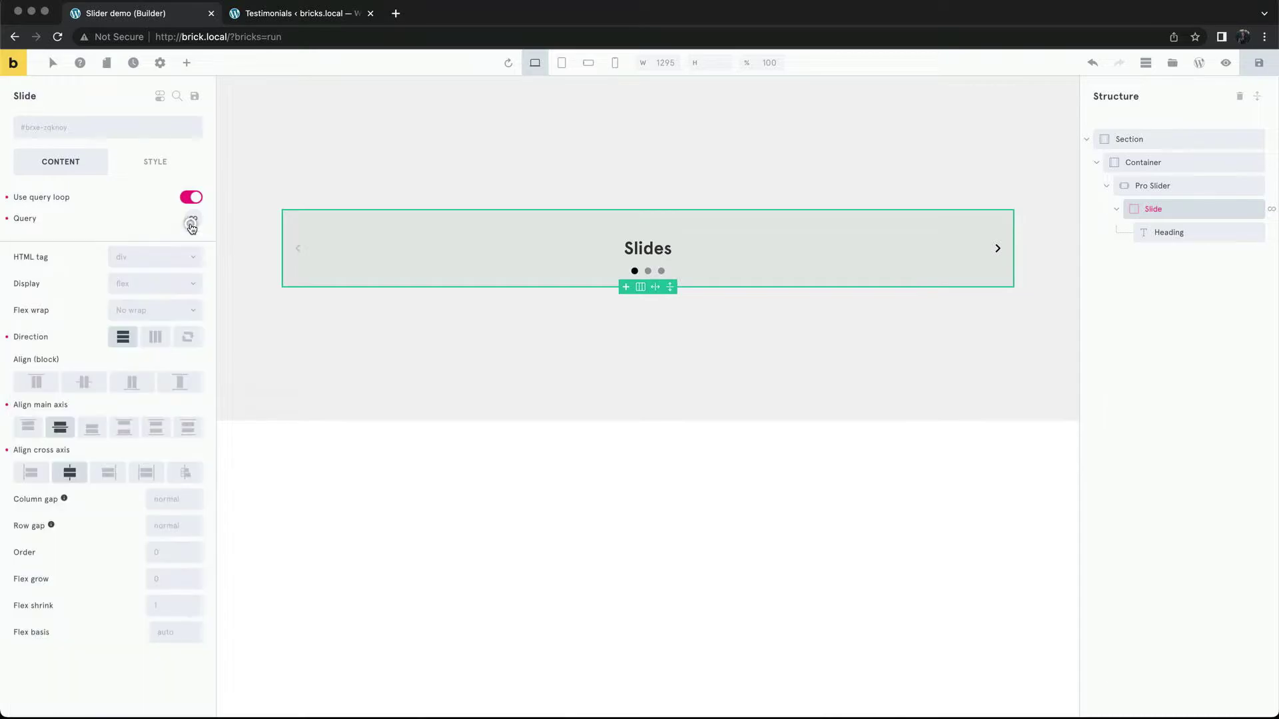
# Replace the slide heading's text with the dynamic Post title
pyautogui.click(649, 244)
pyautogui.click(154, 200)
pyautogui.hotkey('ctrl', 'a')
pyautogui.press('BackSpace')
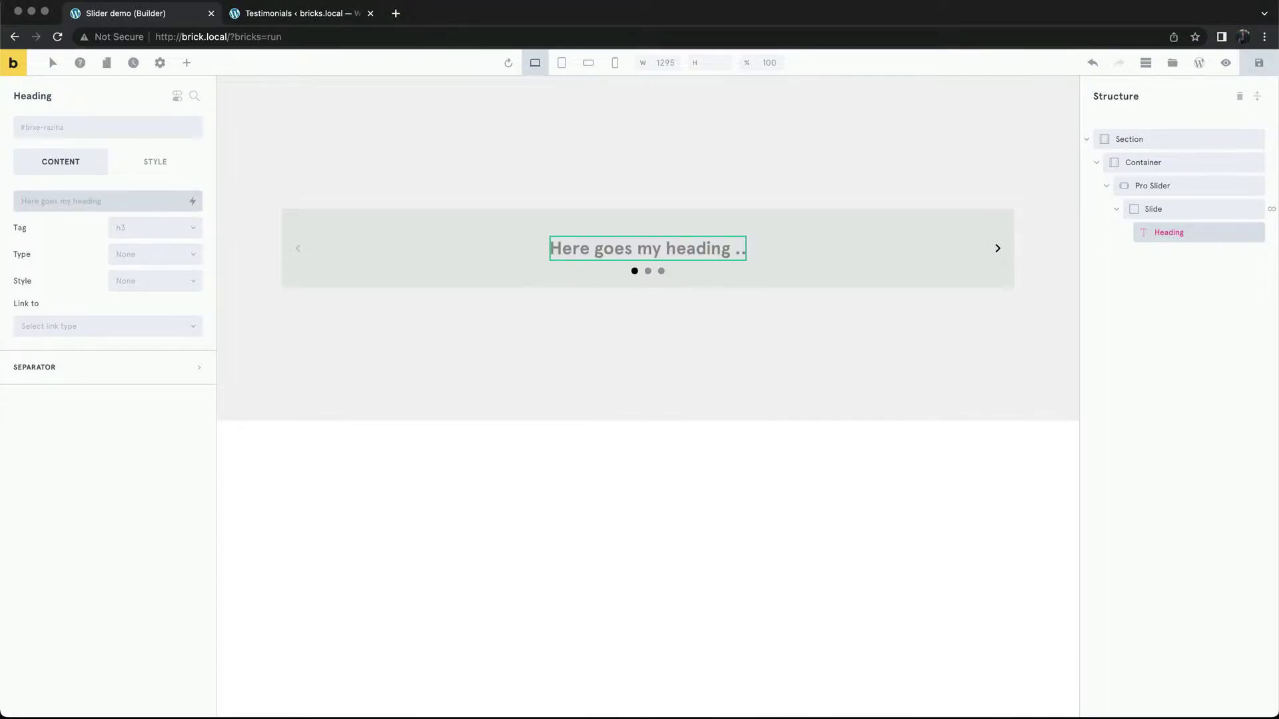
pyautogui.click(192, 201)
pyautogui.click(139, 264)
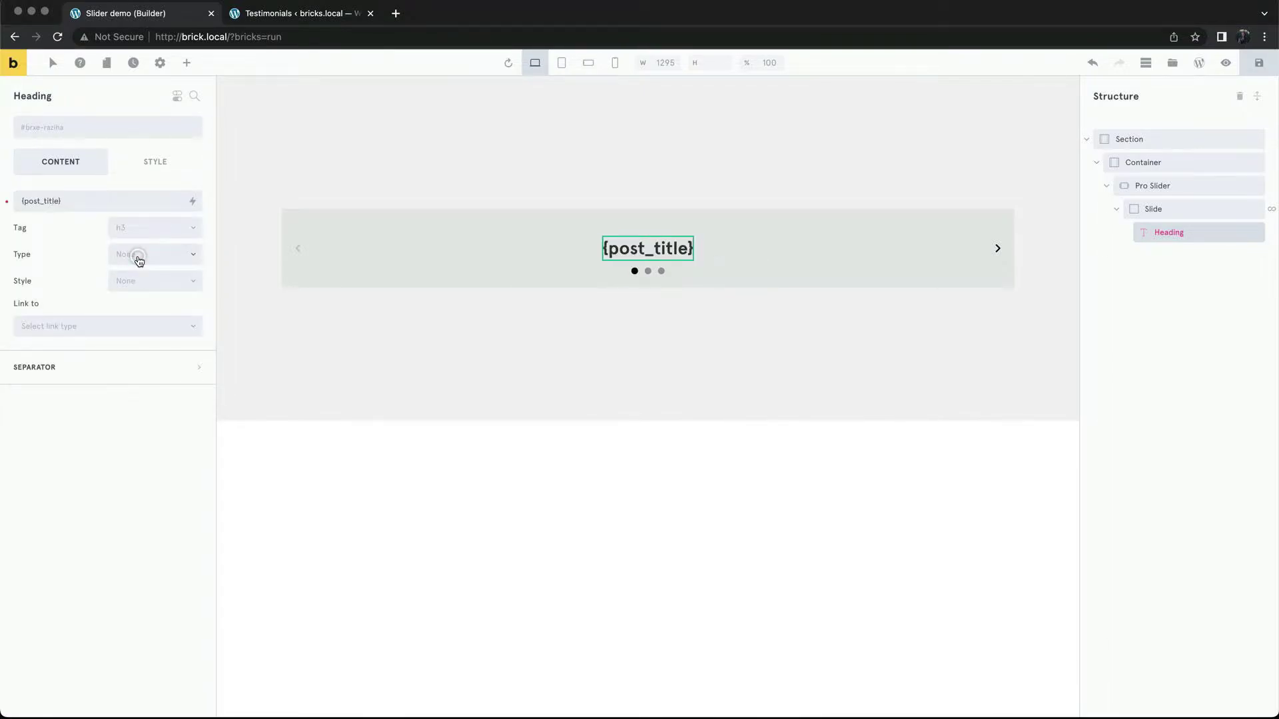
pyautogui.click(800, 233)
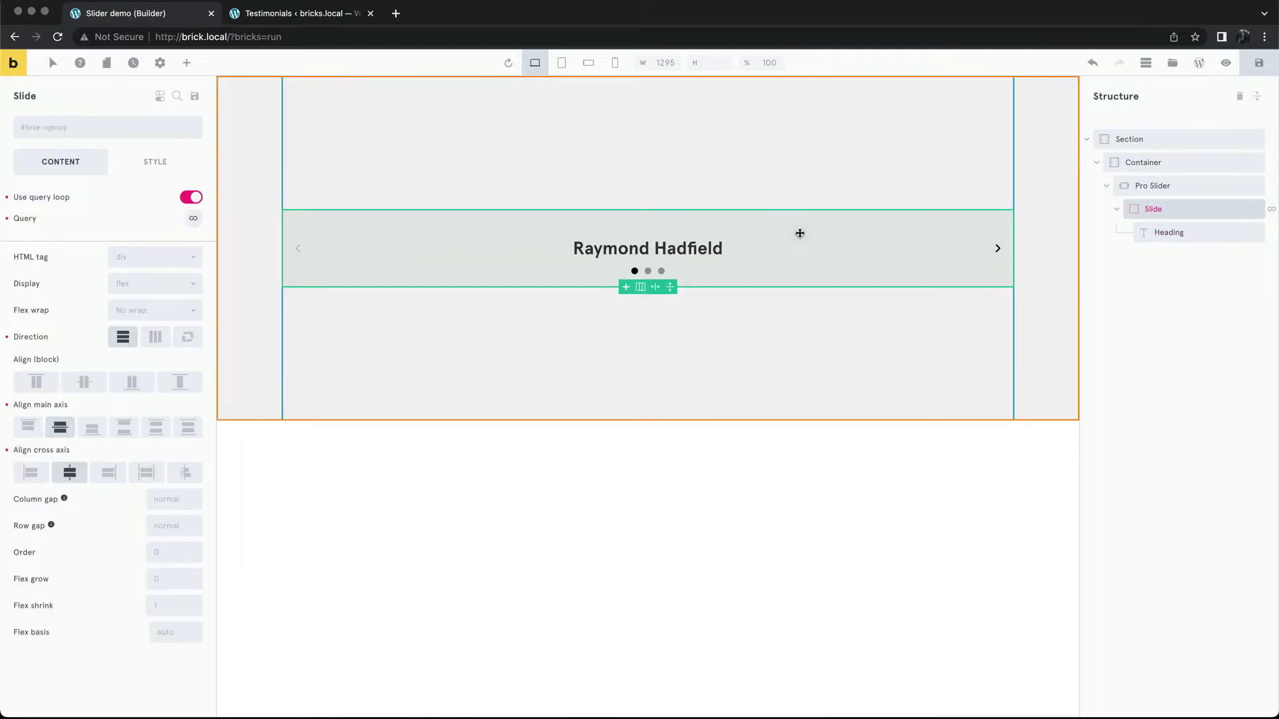
# Insert an Image element below the heading in the slide
pyautogui.click(713, 243)
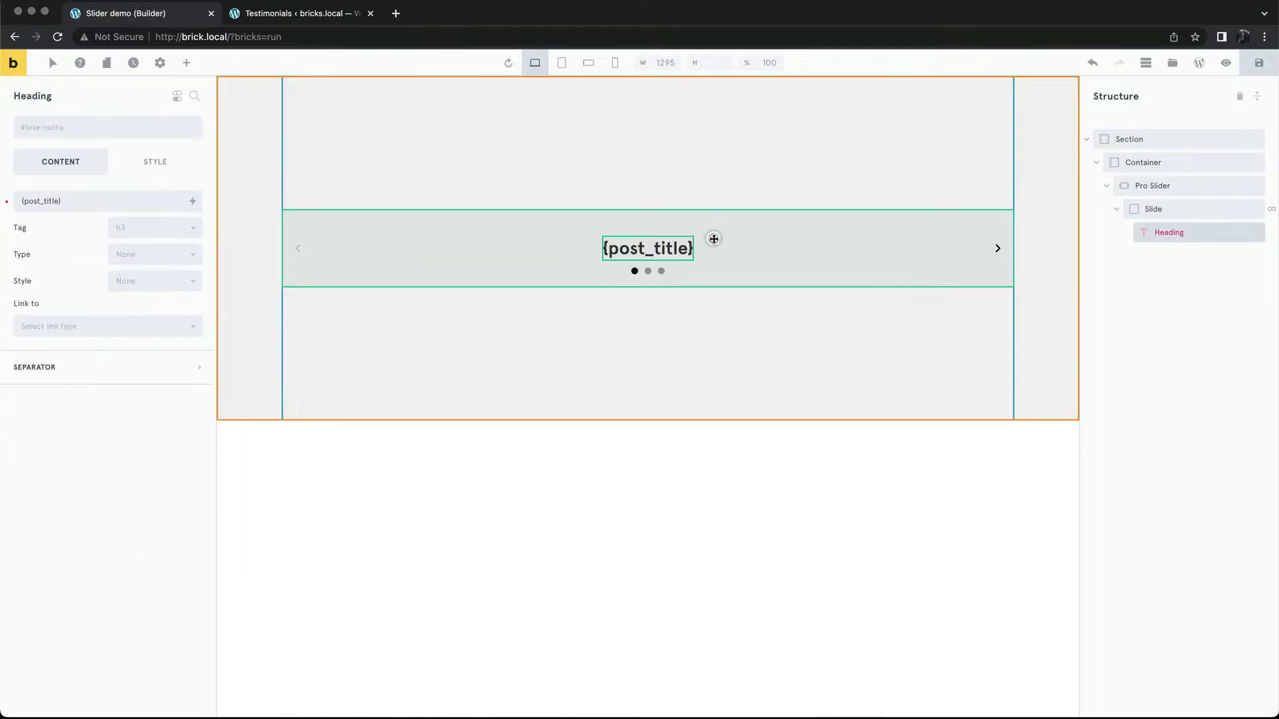
pyautogui.click(187, 64)
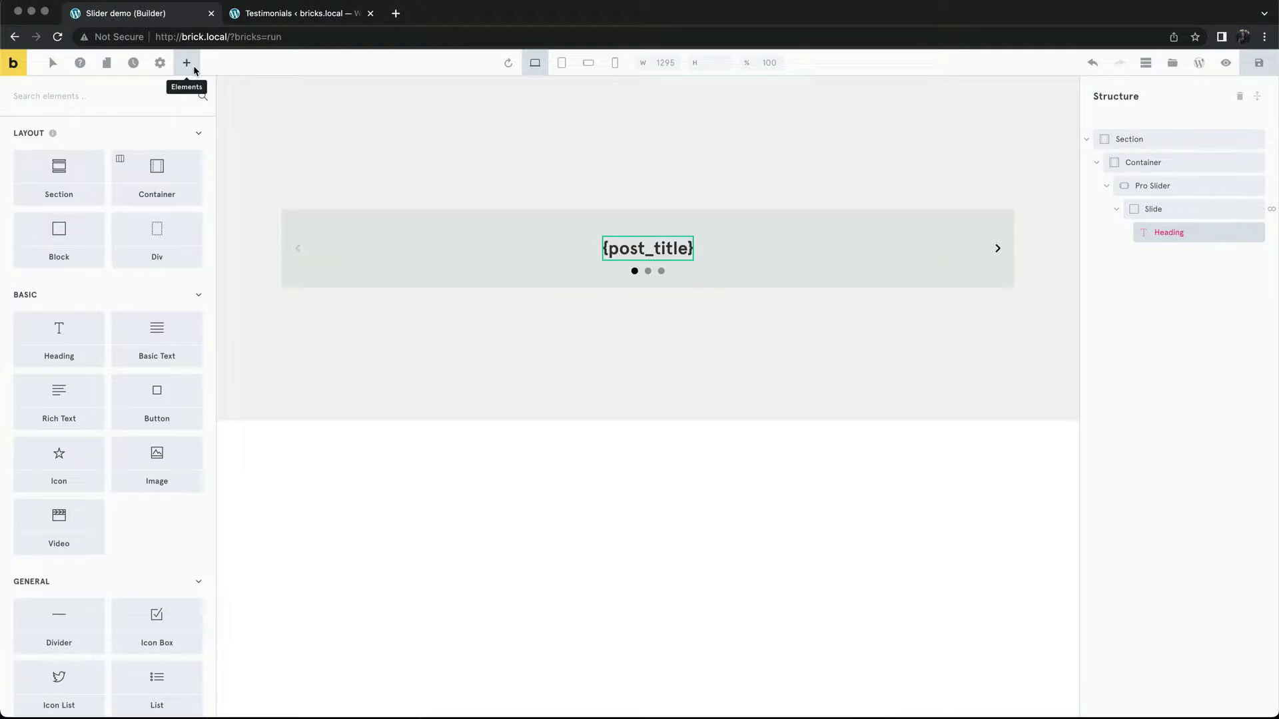
pyautogui.write('im')
pyautogui.click(62, 159)
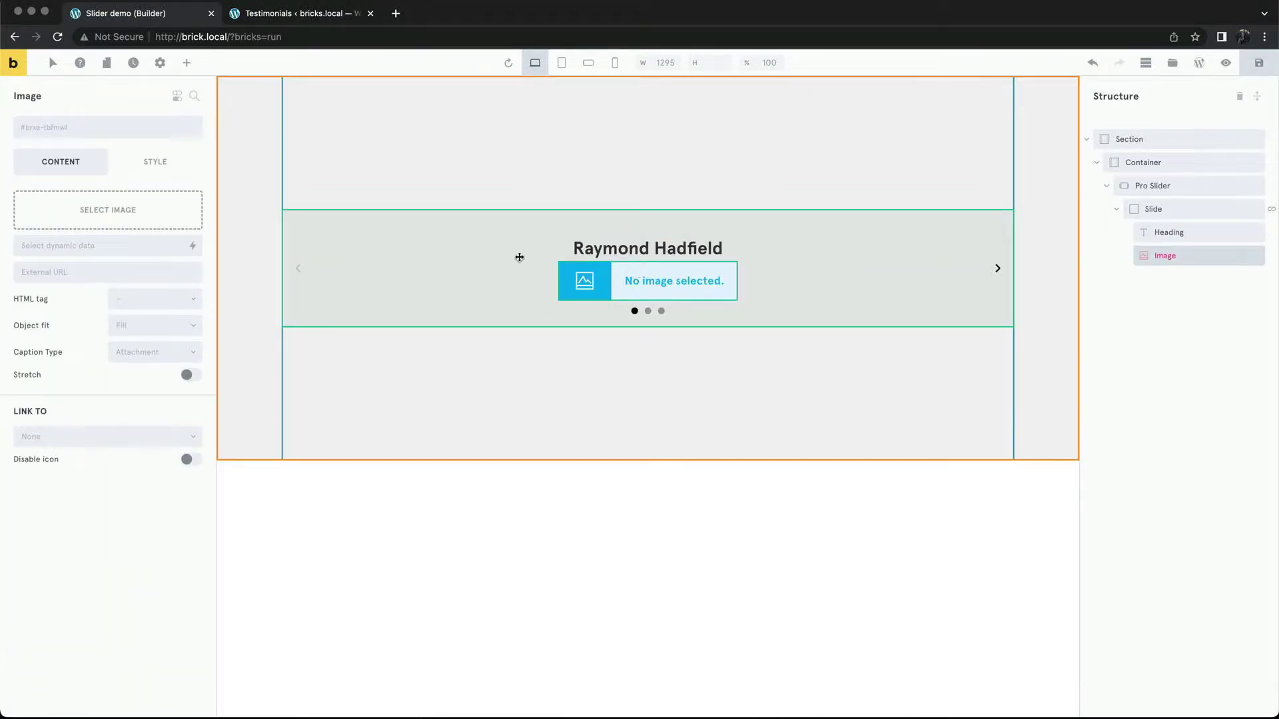
# Set the image's dynamic data source to Featured image and move the image above the heading
pyautogui.click(191, 247)
pyautogui.write('feat')
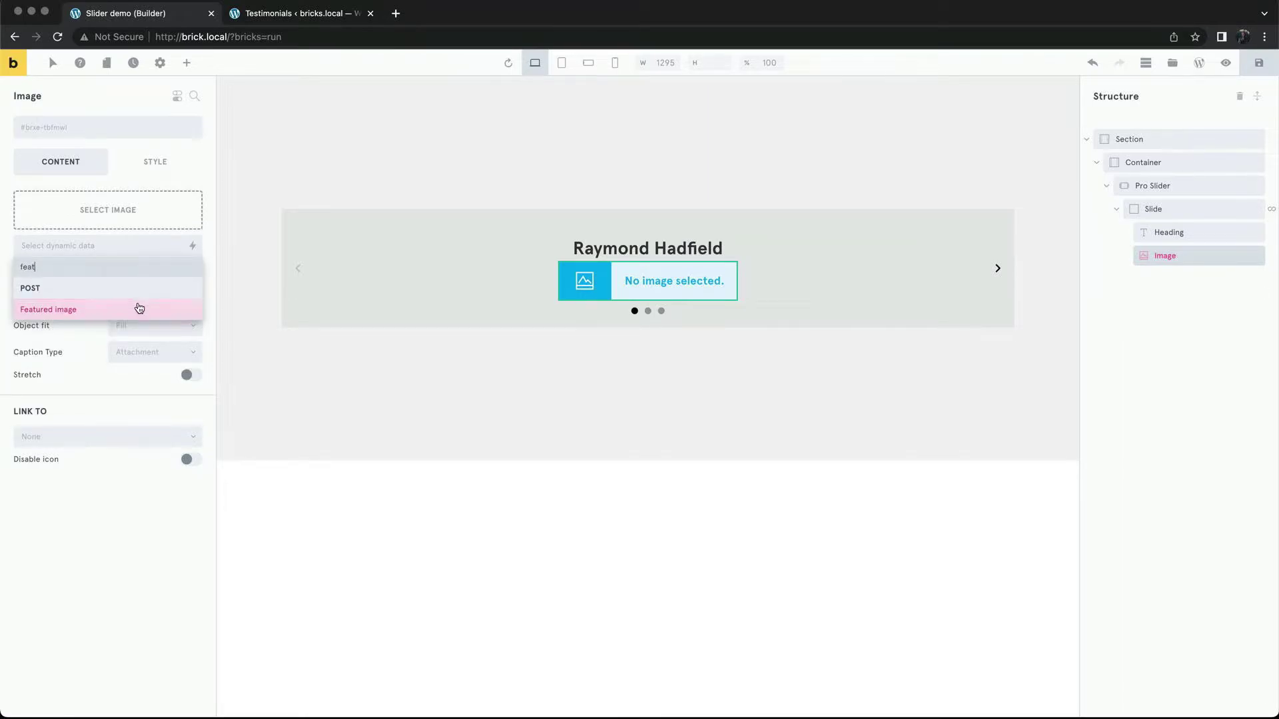
pyautogui.click(138, 309)
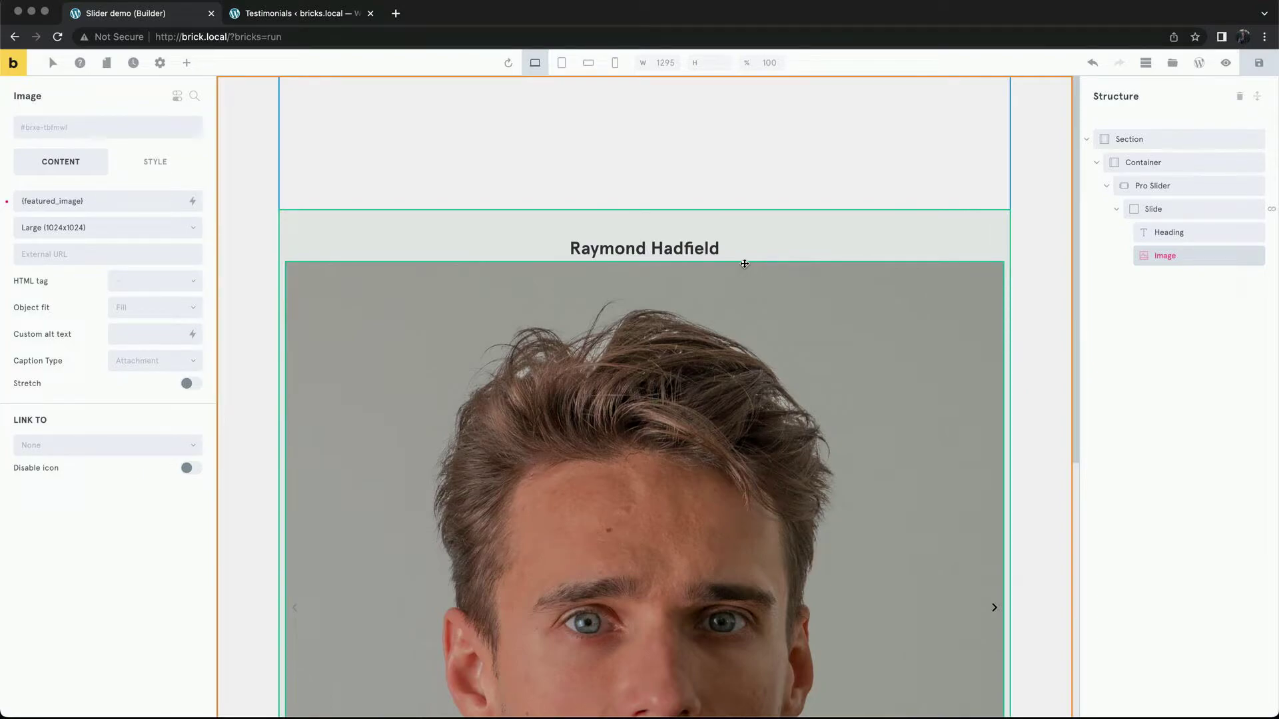
pyautogui.moveTo(1153, 255); pyautogui.dragTo(1156, 229)
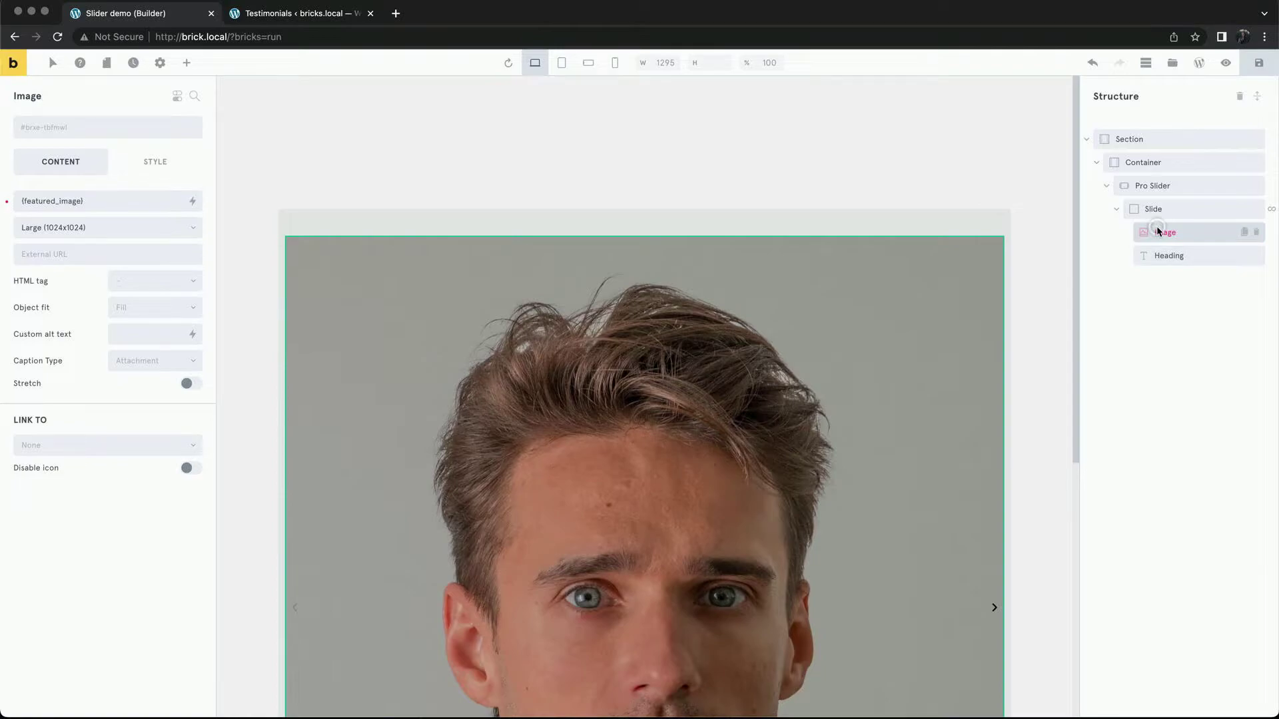
# Set the slide image's width to 200px
pyautogui.click(170, 166)
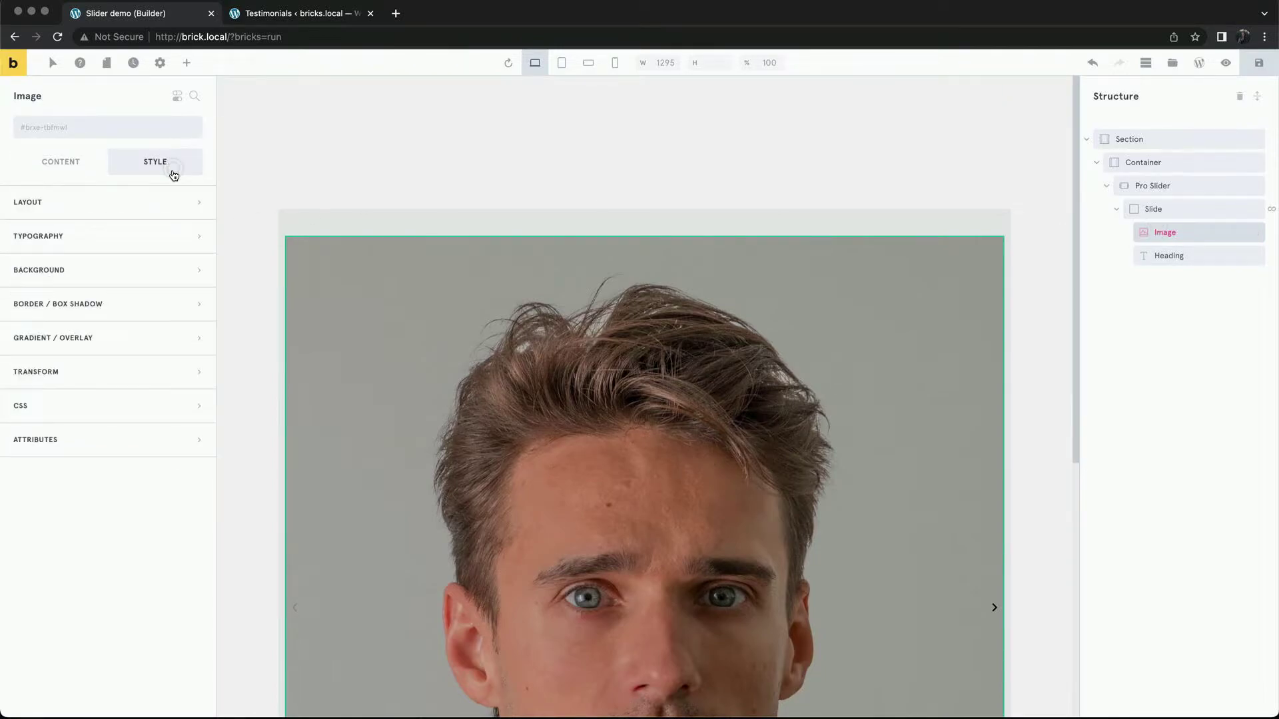
pyautogui.click(158, 200)
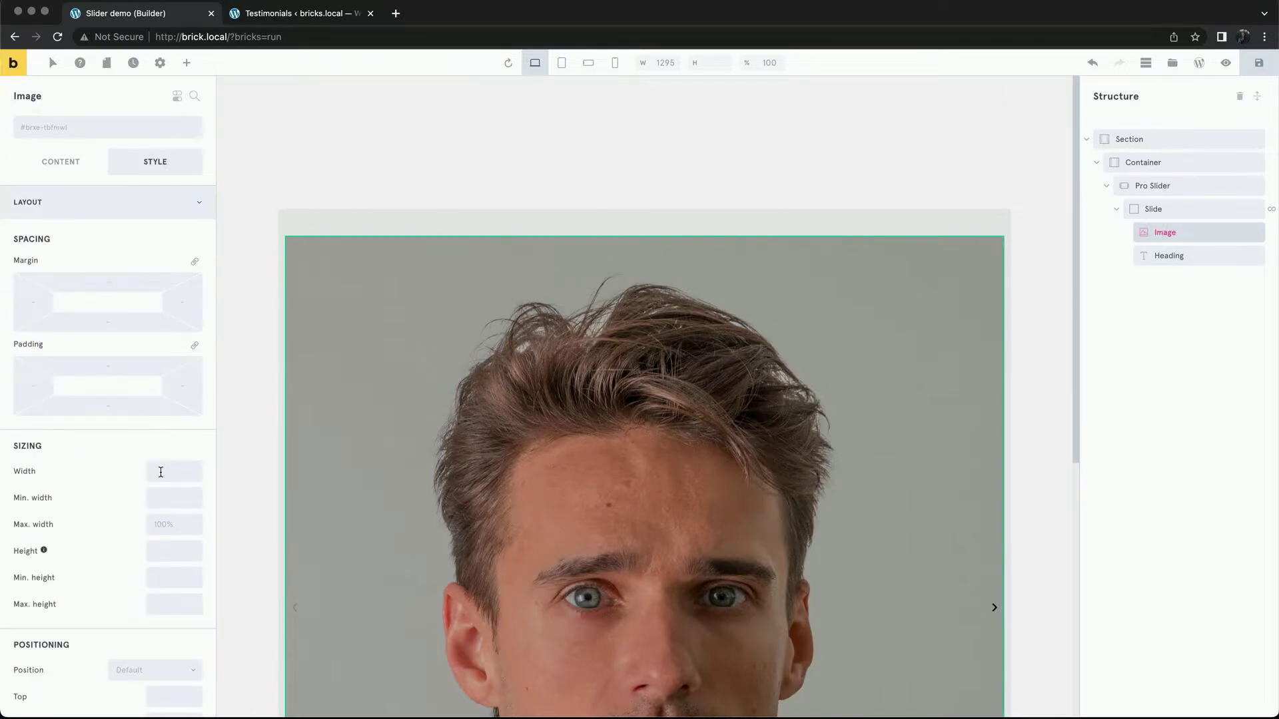
pyautogui.click(161, 473)
pyautogui.write('200px')
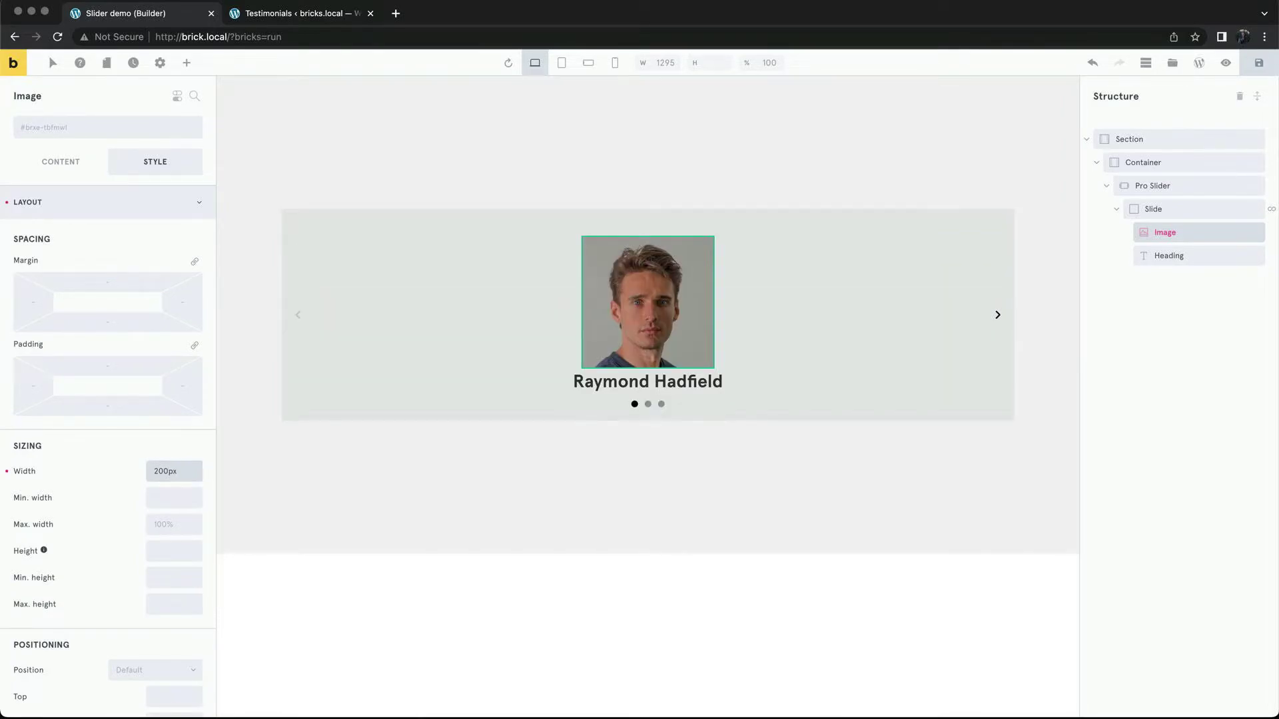
pyautogui.click(140, 203)
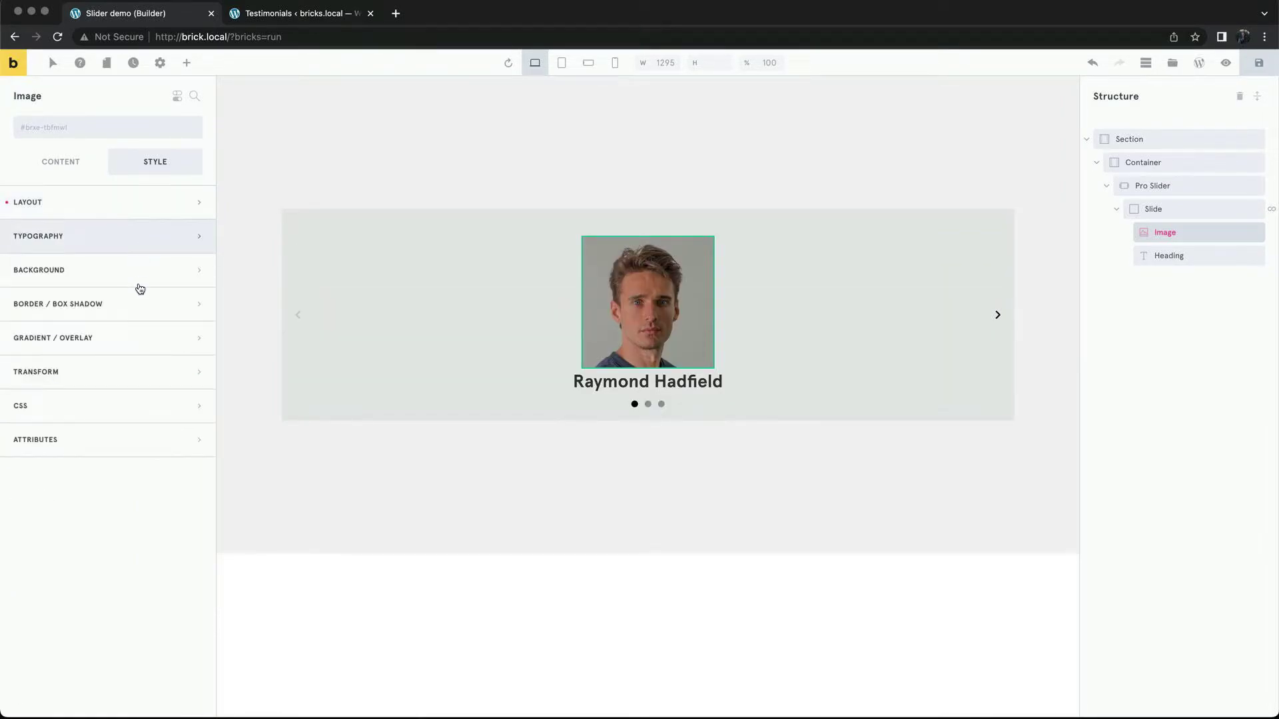
# Give the image a linked border radius of 100% on all corners
pyautogui.click(134, 305)
pyautogui.click(191, 337)
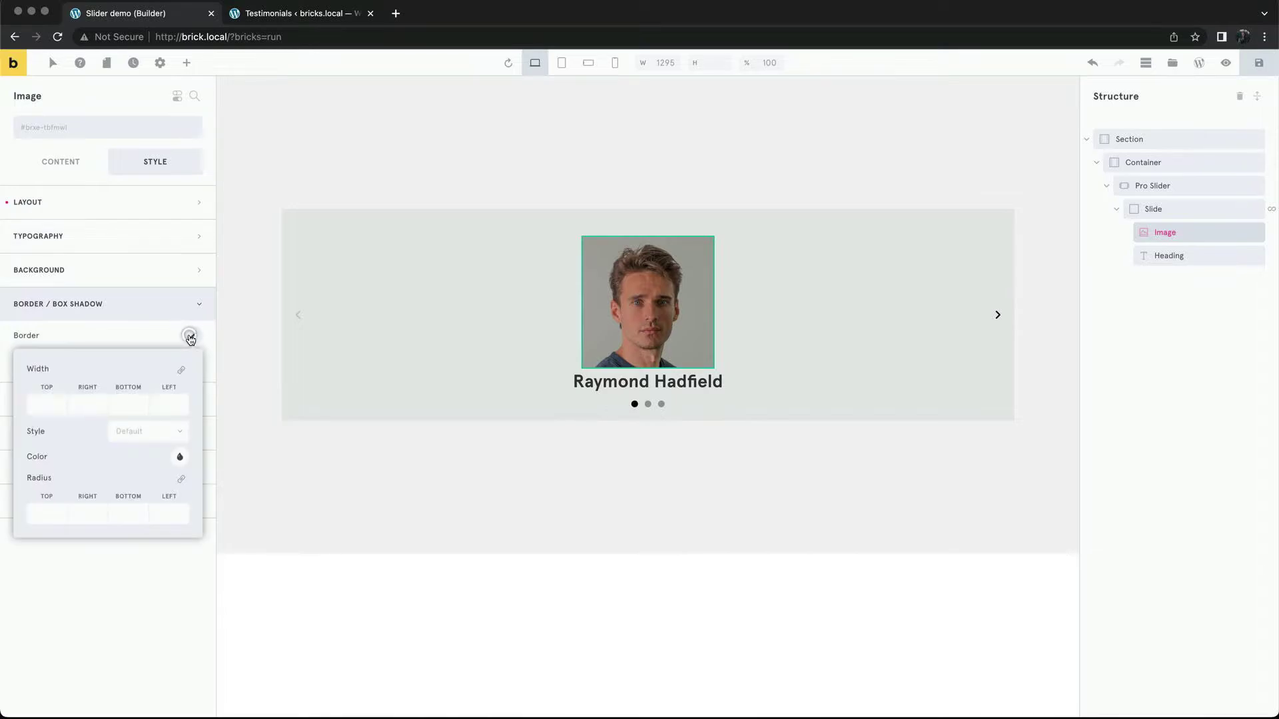
pyautogui.click(179, 478)
pyautogui.click(48, 512)
pyautogui.write('100%')
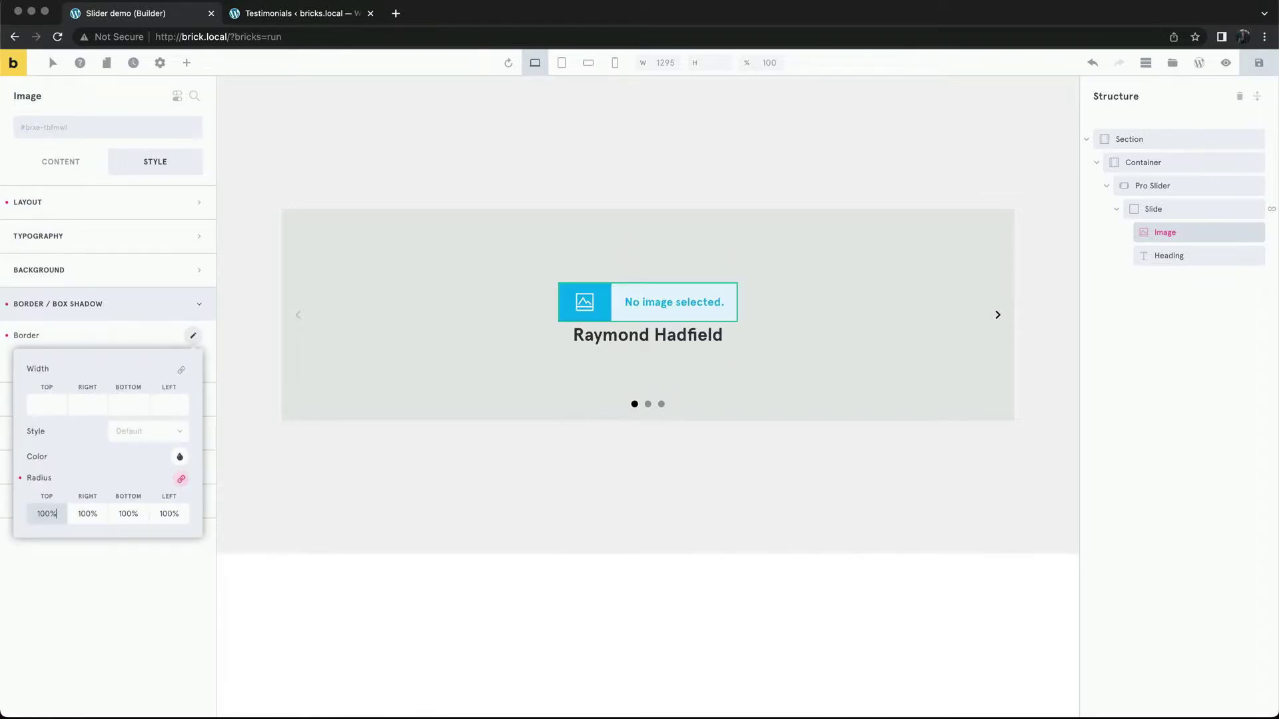
pyautogui.click(135, 319)
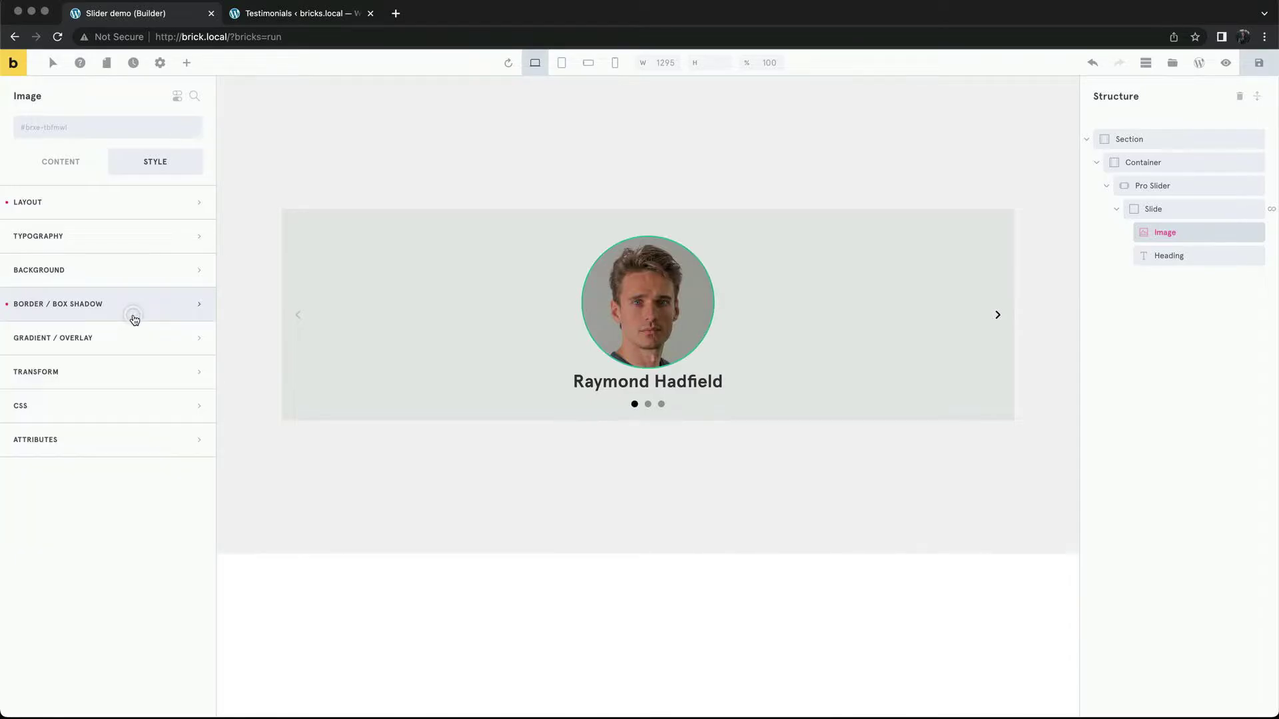
# Reduce the round image's width to 120px
pyautogui.click(142, 209)
pyautogui.click(167, 470)
pyautogui.doubleClick(167, 470)
pyautogui.write('120px')
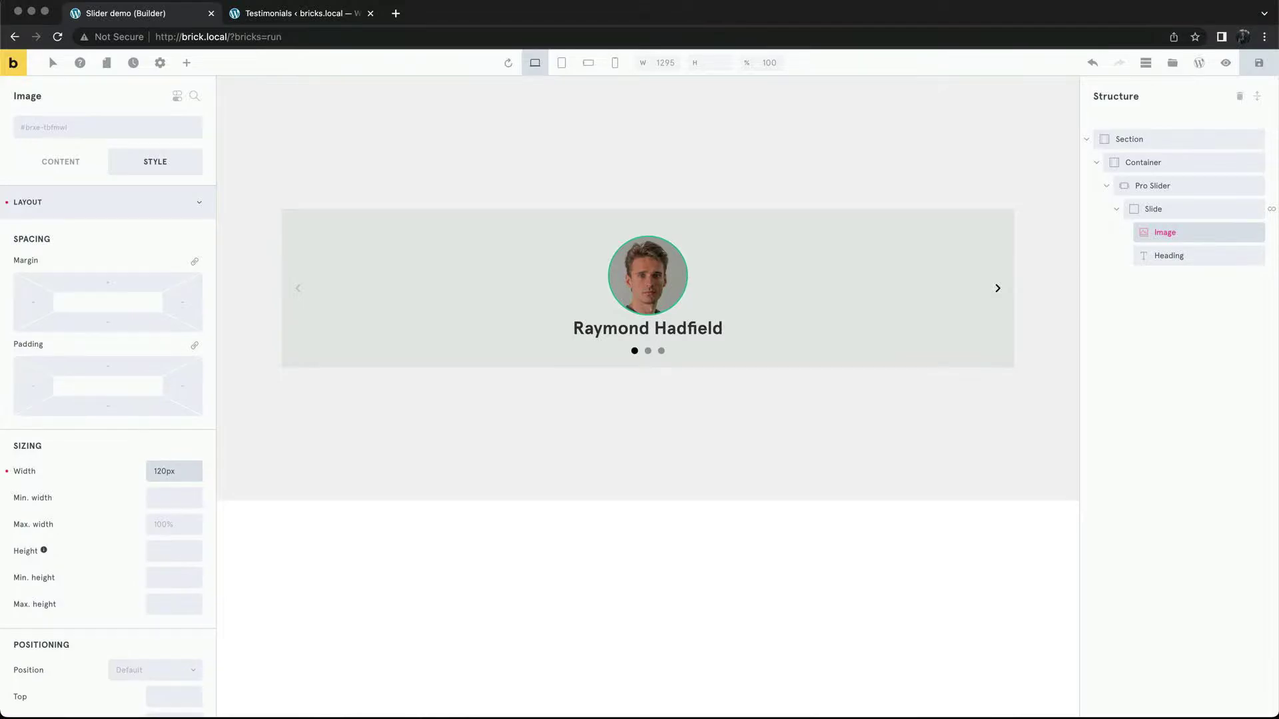
# Insert a Basic Text element below the slide's heading
pyautogui.click(699, 321)
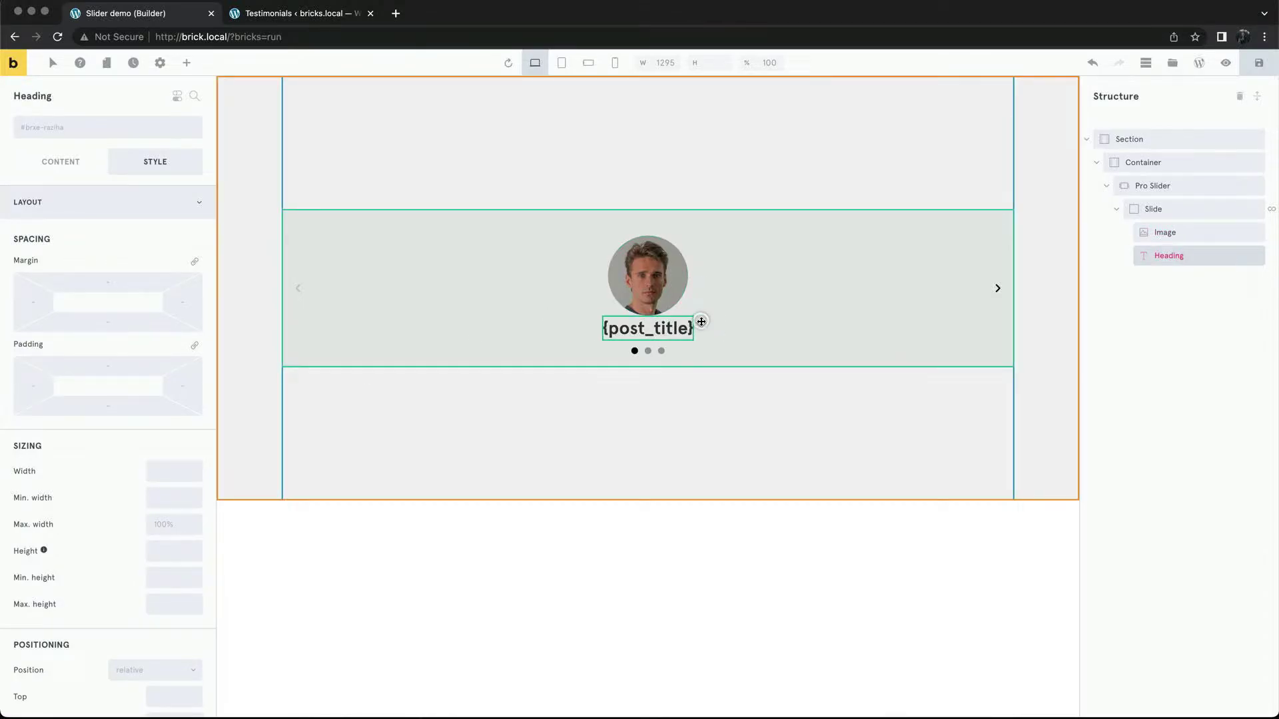
pyautogui.click(187, 64)
pyautogui.write('text')
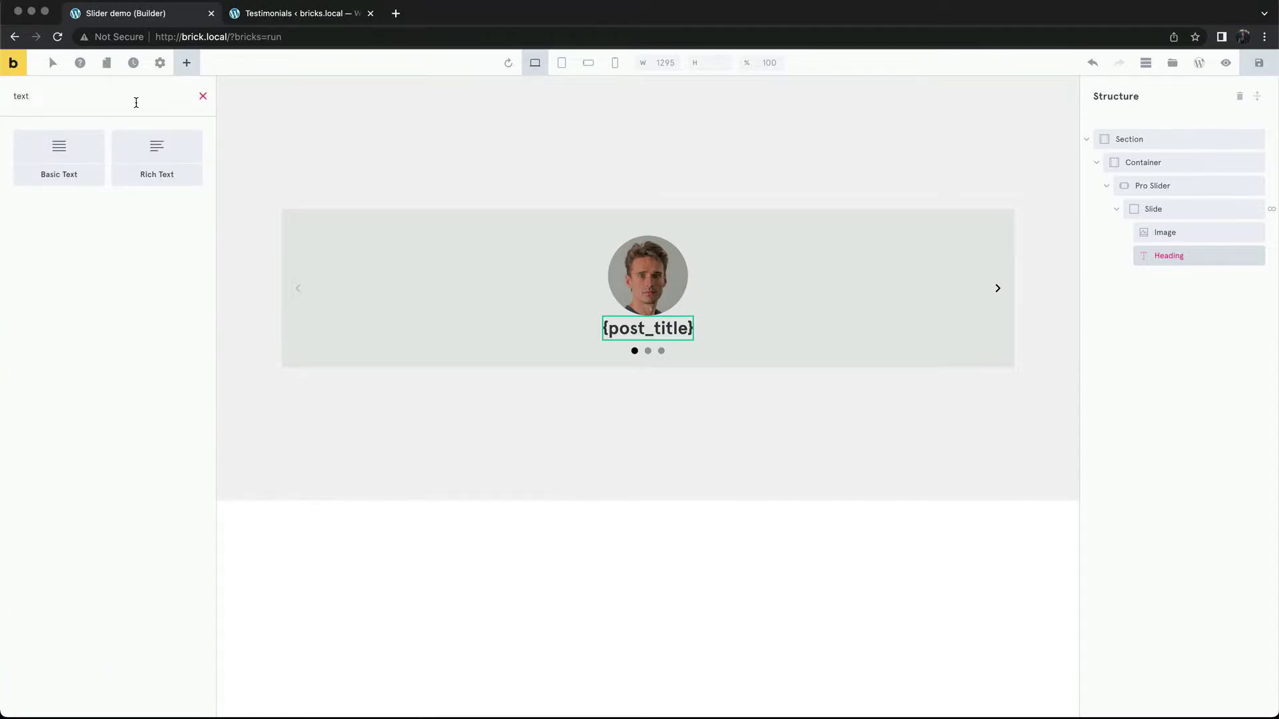
pyautogui.click(66, 155)
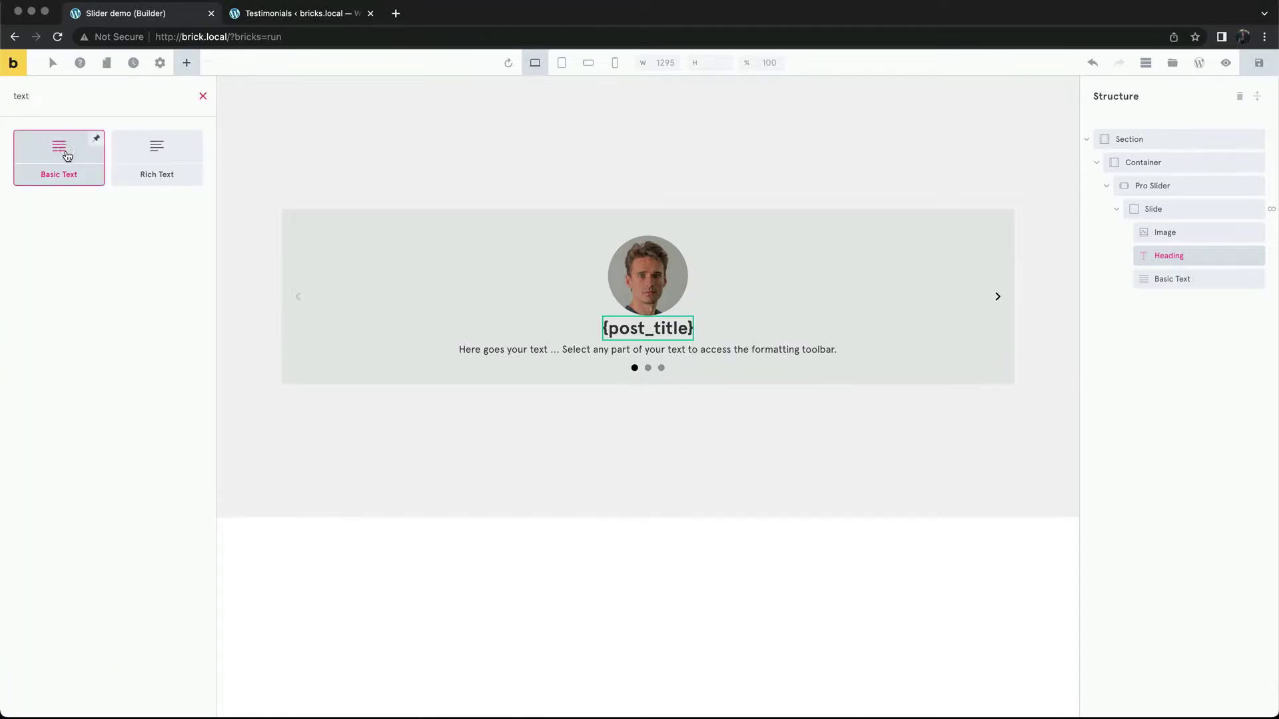
# Clear the placeholder text from the Basic Text element
pyautogui.click(500, 346)
pyautogui.click(144, 217)
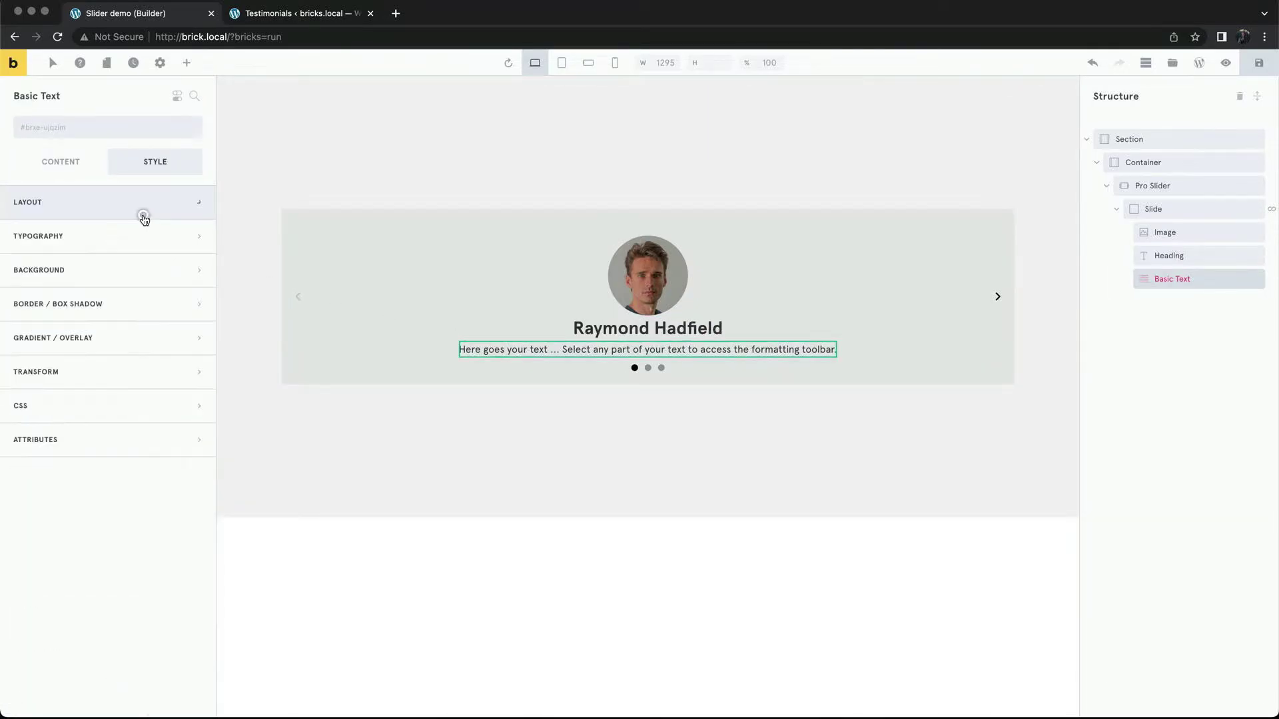
pyautogui.click(66, 170)
pyautogui.click(101, 206)
pyautogui.hotkey('ctrl', 'a')
pyautogui.press('BackSpace')
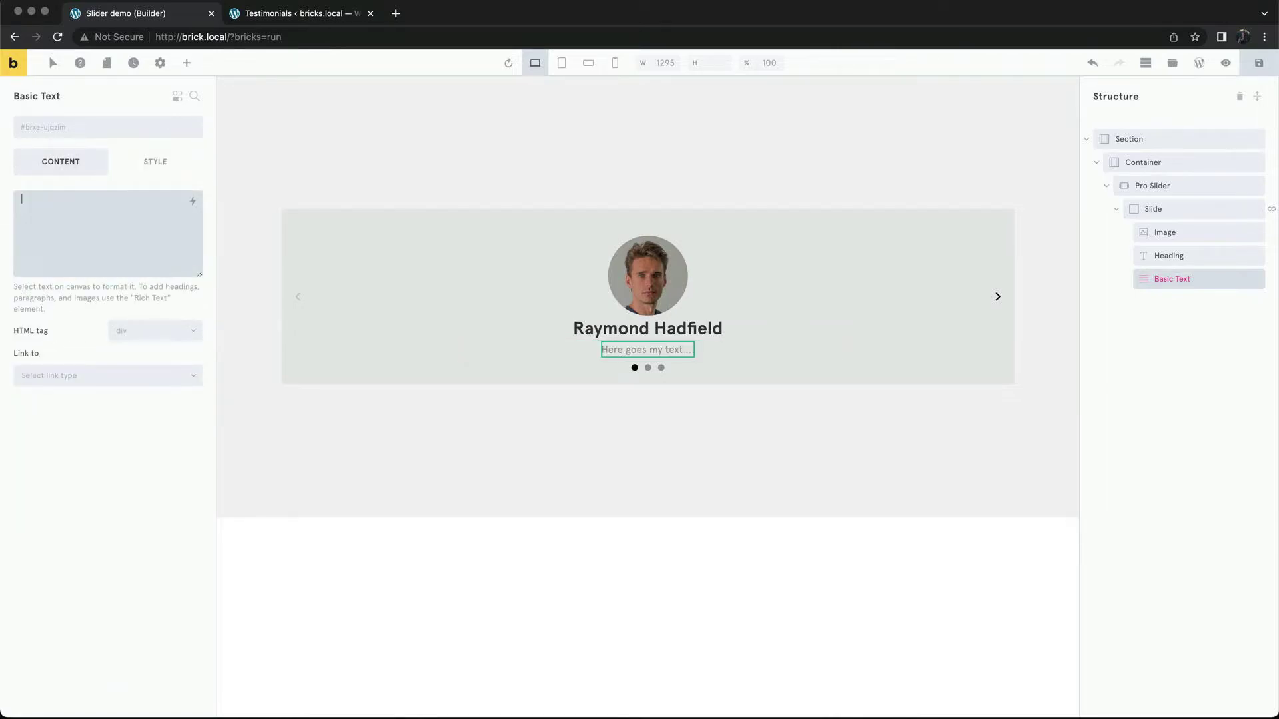
# Insert the Job Title custom field as dynamic data into the empty Basic Text element
pyautogui.click(193, 201)
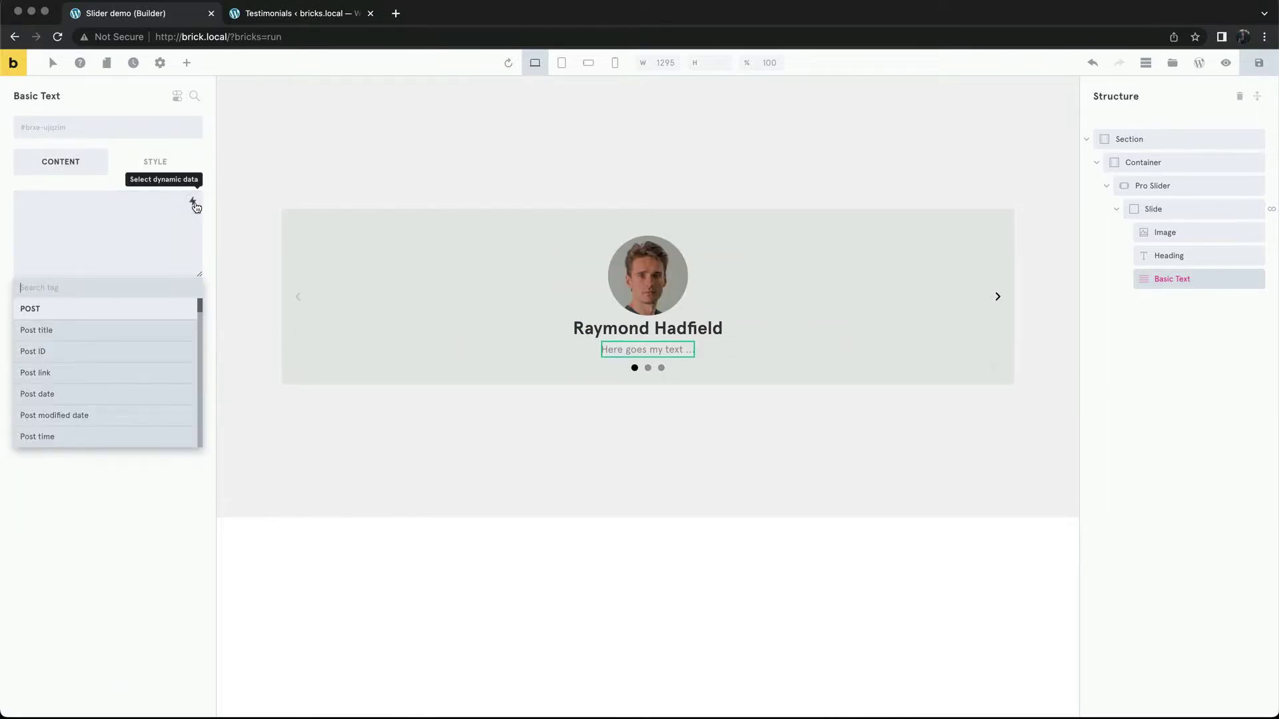
pyautogui.write('act')
pyautogui.press('BackSpace')
pyautogui.press('BackSpace')
pyautogui.press('BackSpace')
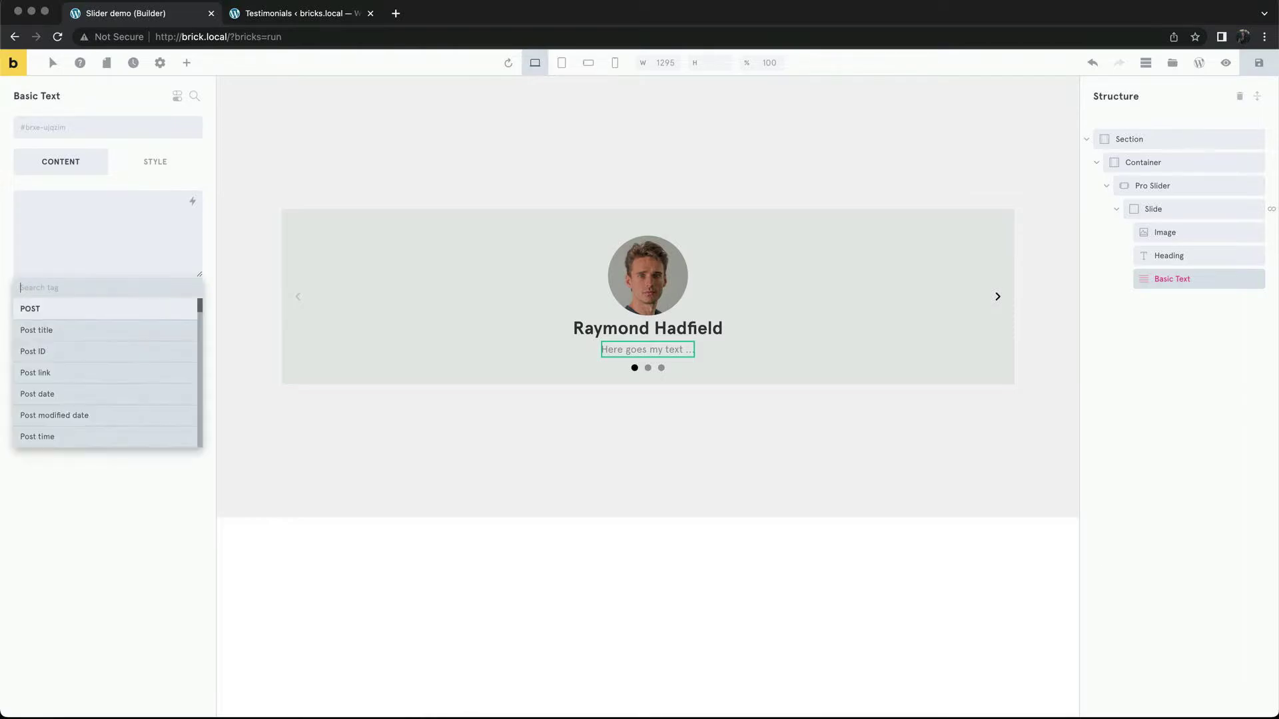
pyautogui.scroll(-10, 113, 336)
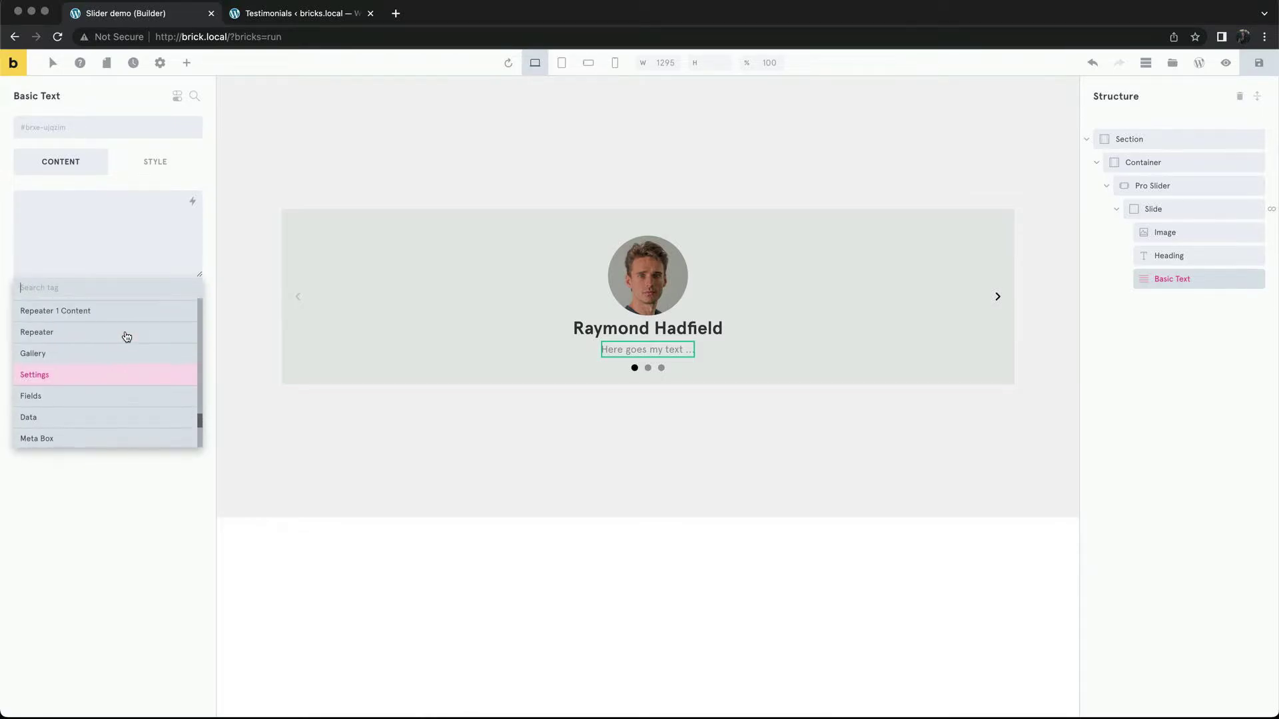
pyautogui.scroll(5, 126, 336)
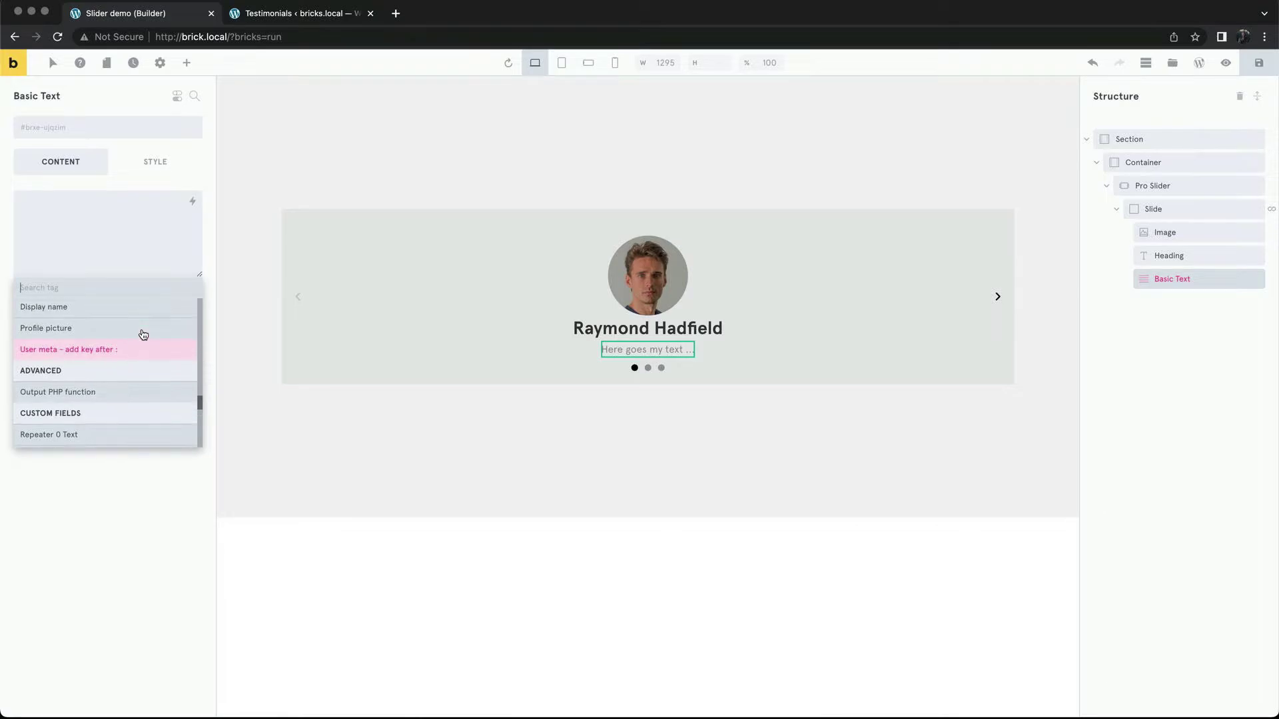
pyautogui.scroll(-8, 143, 335)
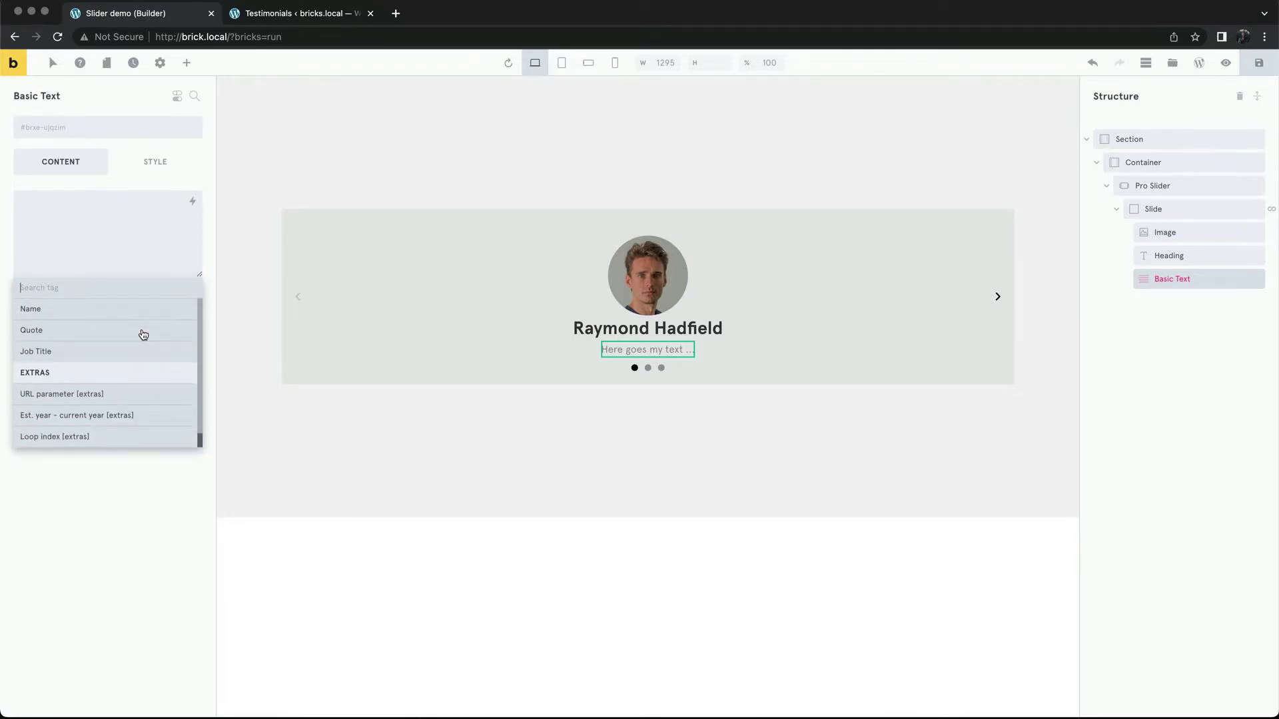
pyautogui.scroll(1, 143, 334)
pyautogui.click(86, 388)
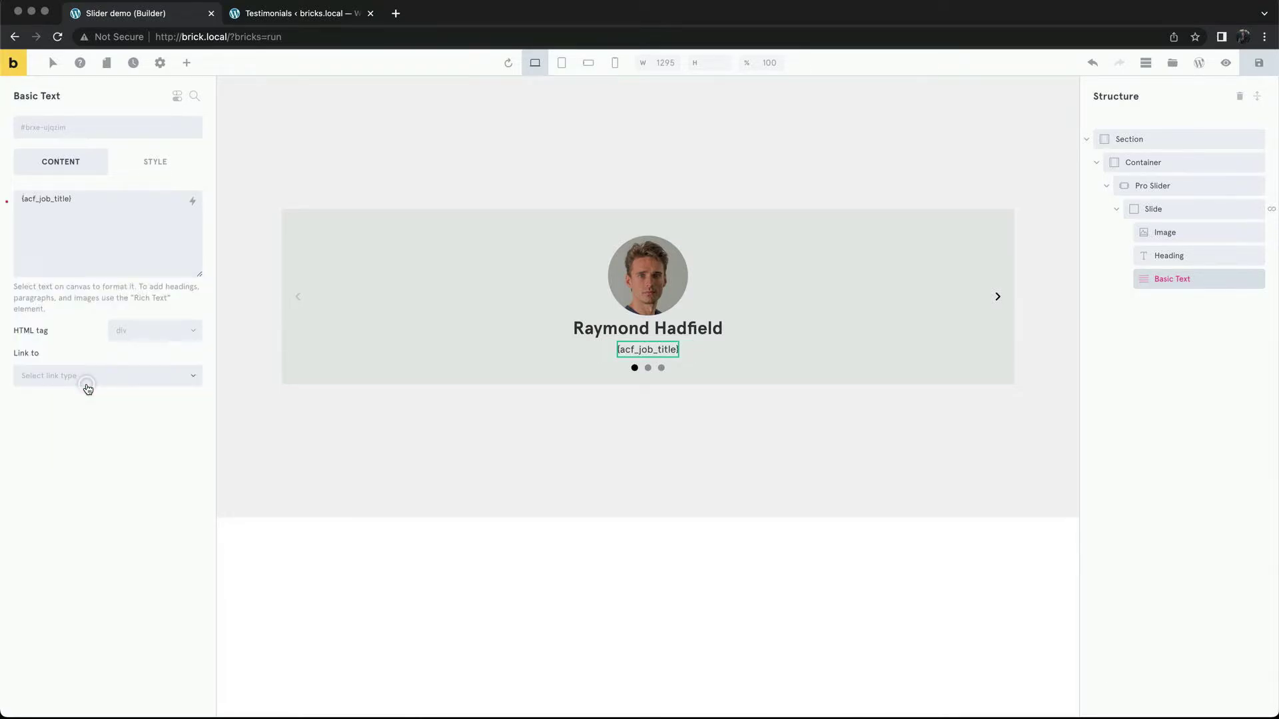
# Add a second Basic Text element inside the slide, below the job title
pyautogui.click(862, 285)
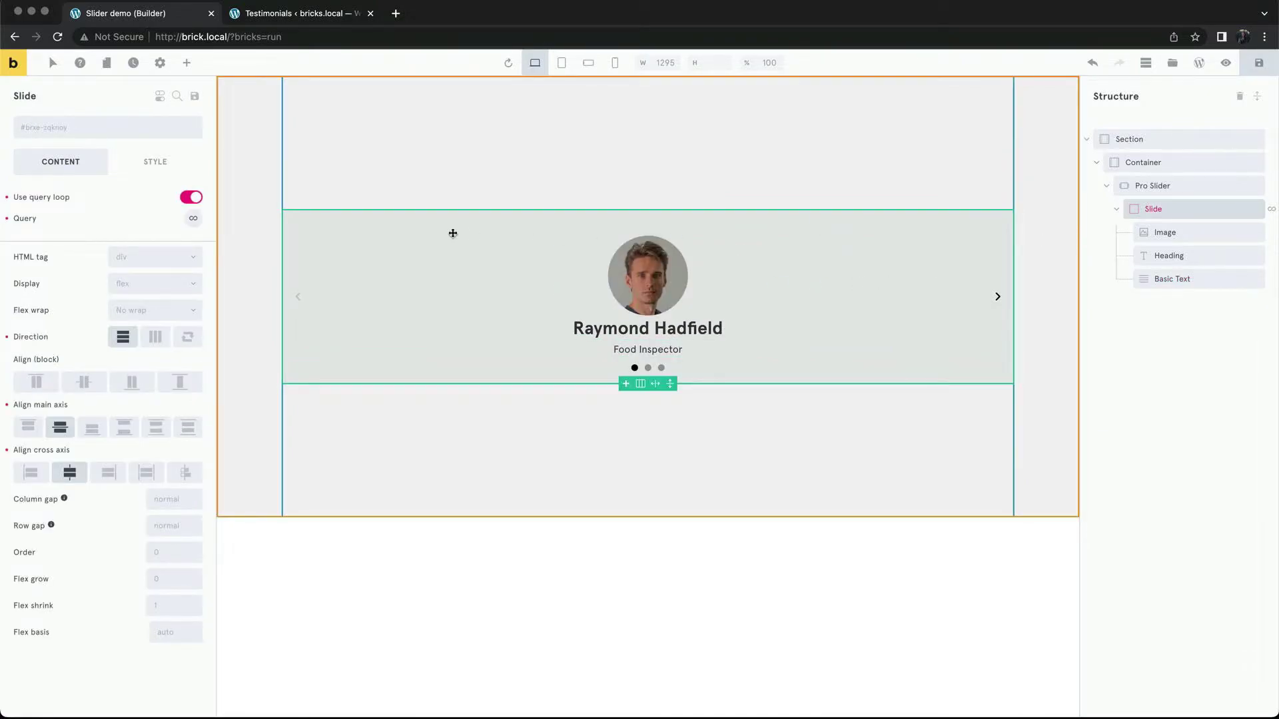
pyautogui.click(193, 69)
pyautogui.write('text')
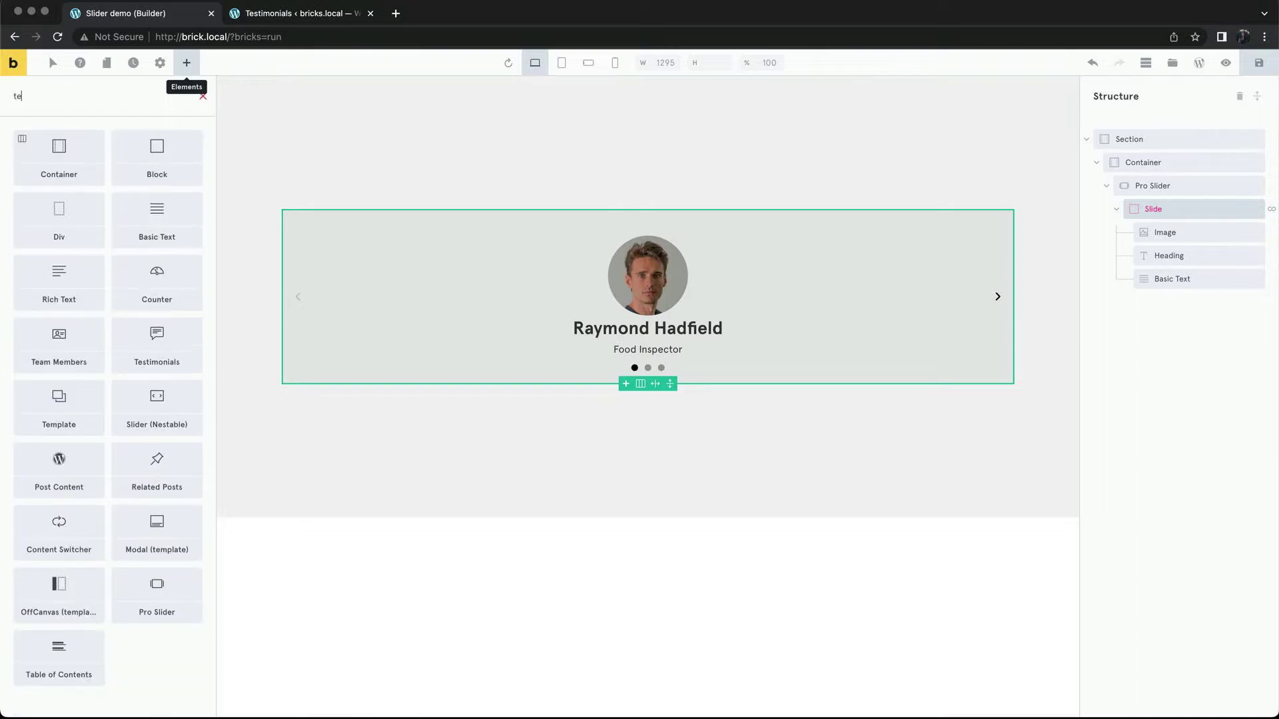
pyautogui.click(63, 161)
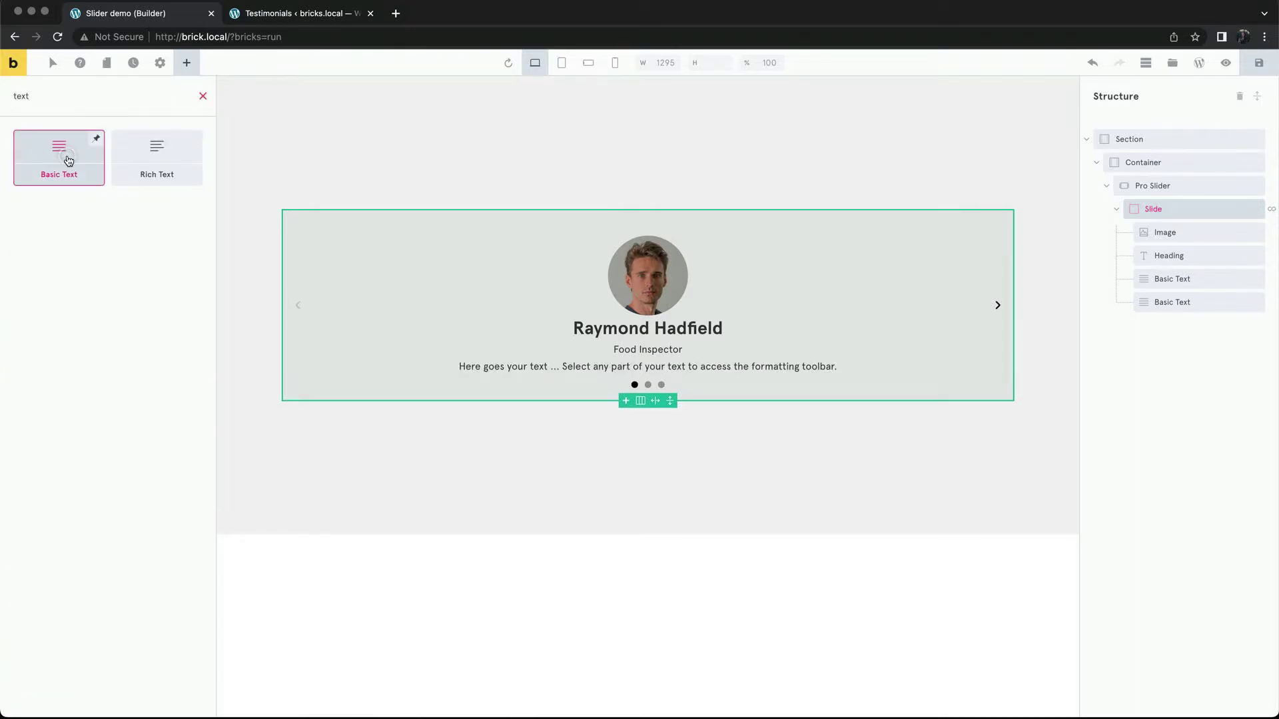
# Replace the new Basic Text element's placeholder with the ACF Quote dynamic data field
pyautogui.click(1145, 302)
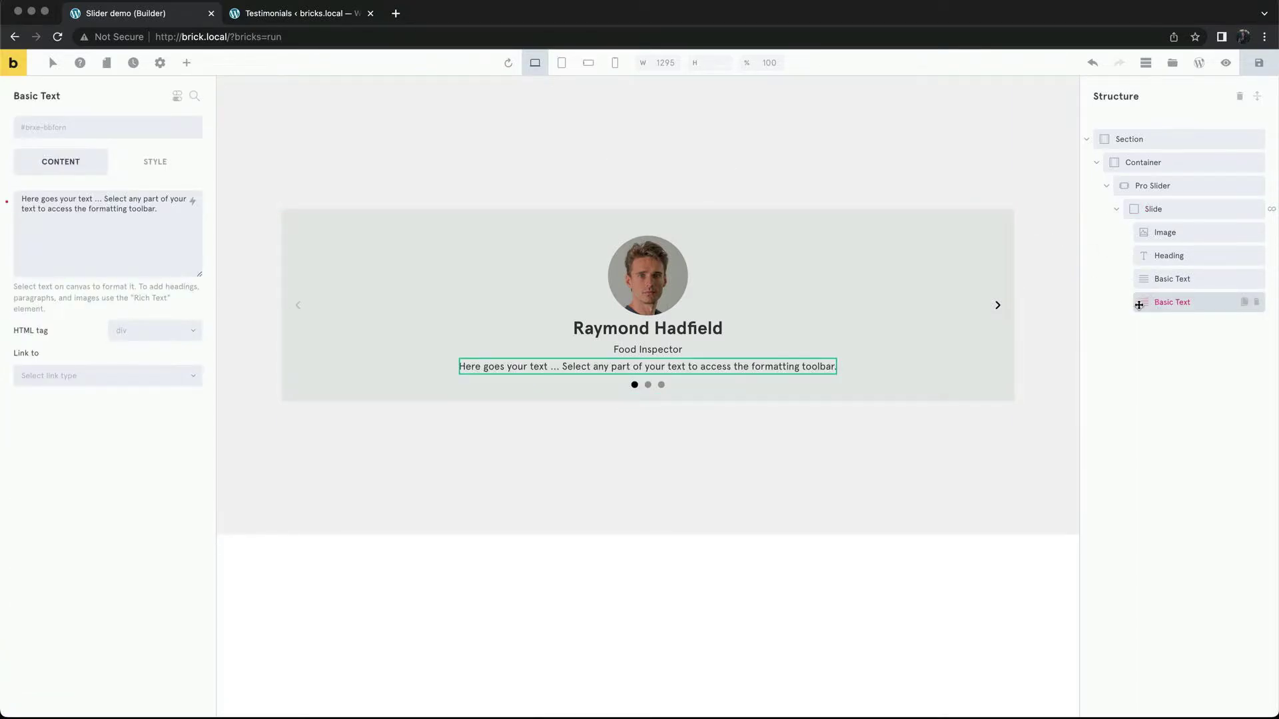
pyautogui.tripleClick(183, 220)
pyautogui.press('BackSpace')
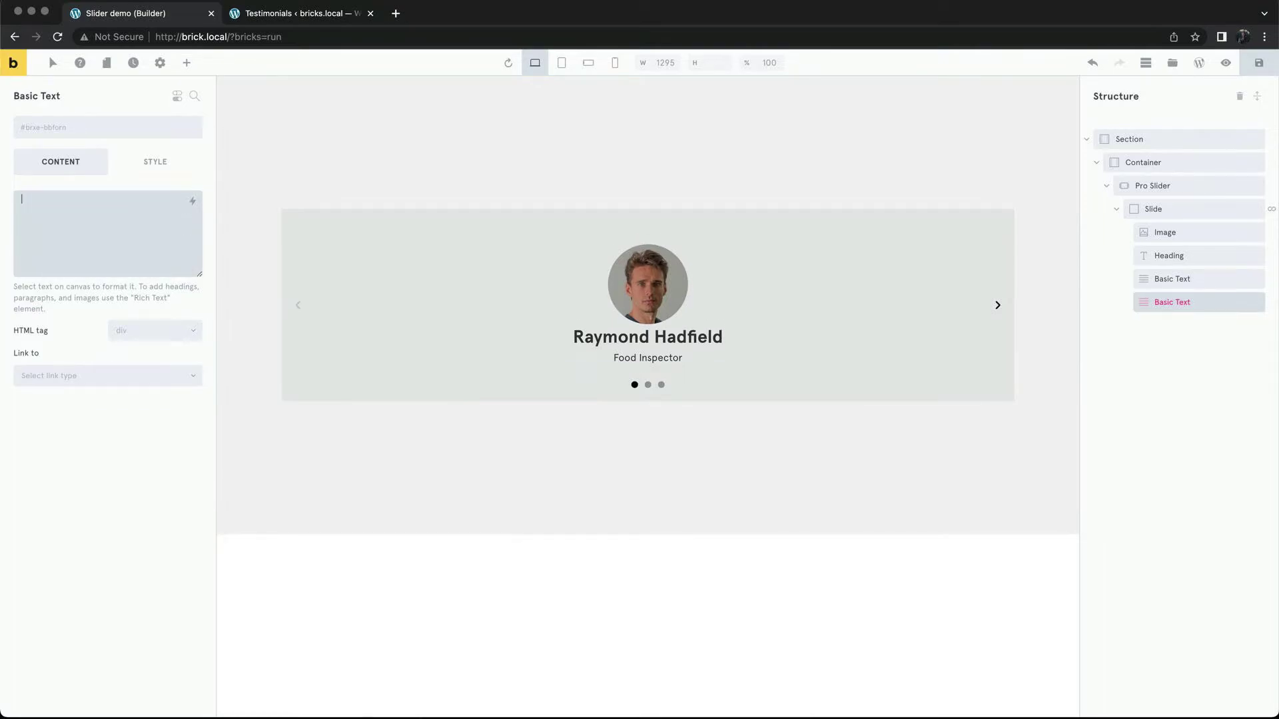
pyautogui.click(197, 201)
pyautogui.write('quote')
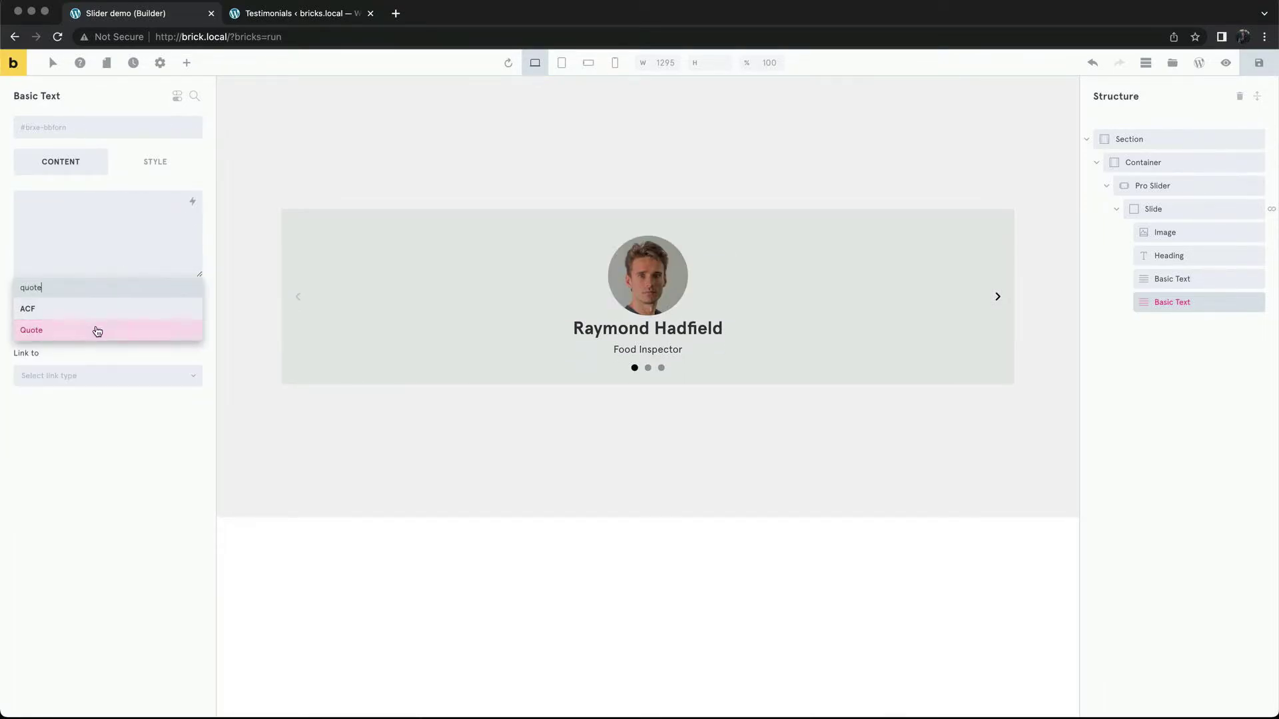
pyautogui.click(94, 330)
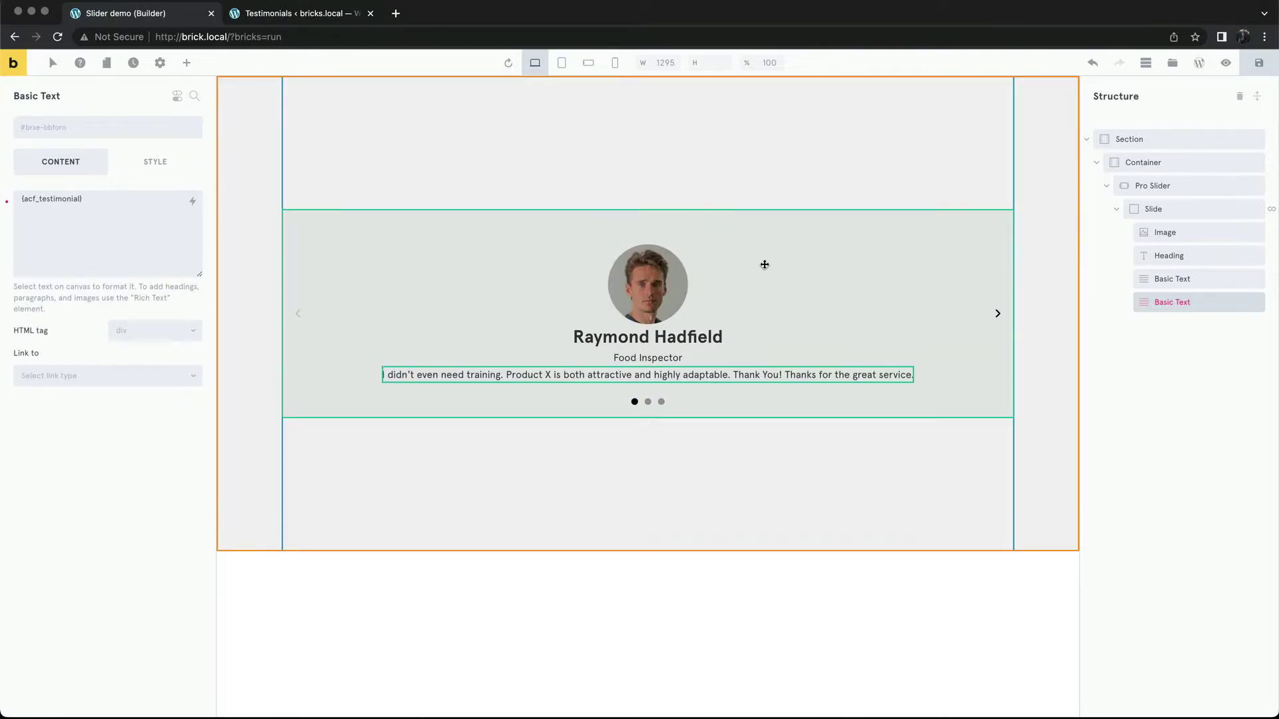
# Set the testimonial quote text to font size 30 and align it to the center
pyautogui.click(155, 162)
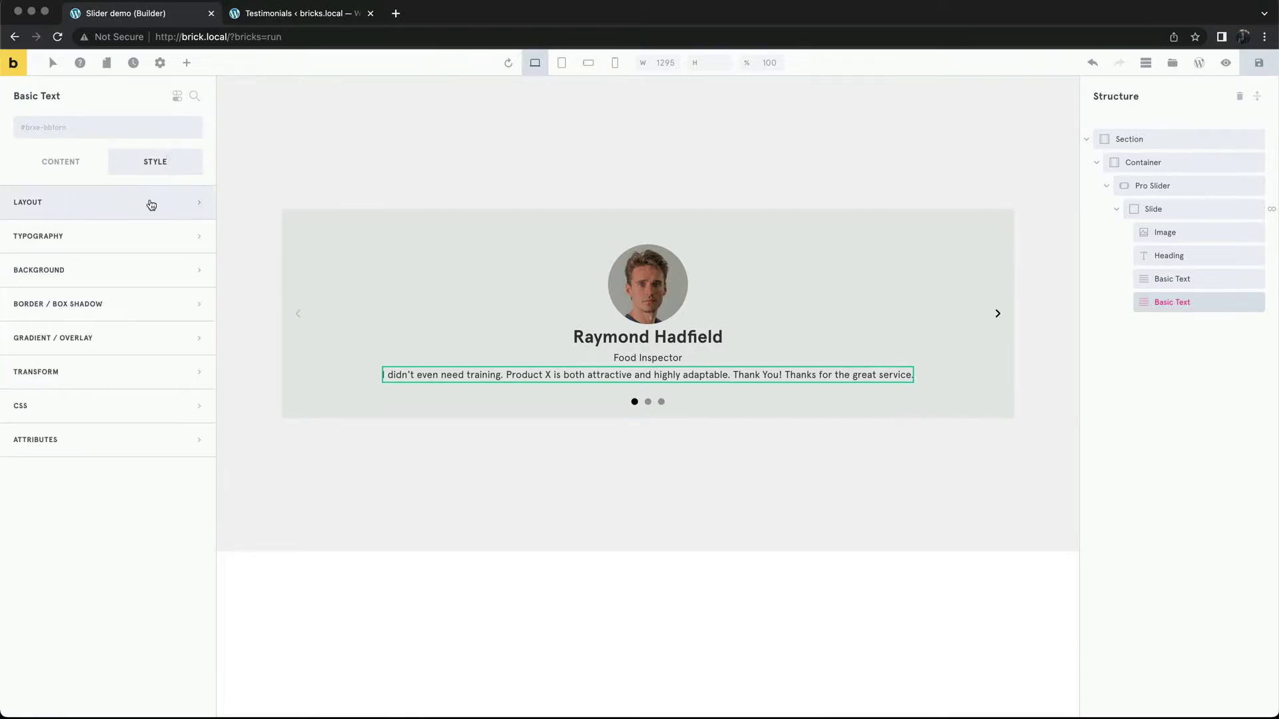
pyautogui.click(136, 231)
pyautogui.click(163, 292)
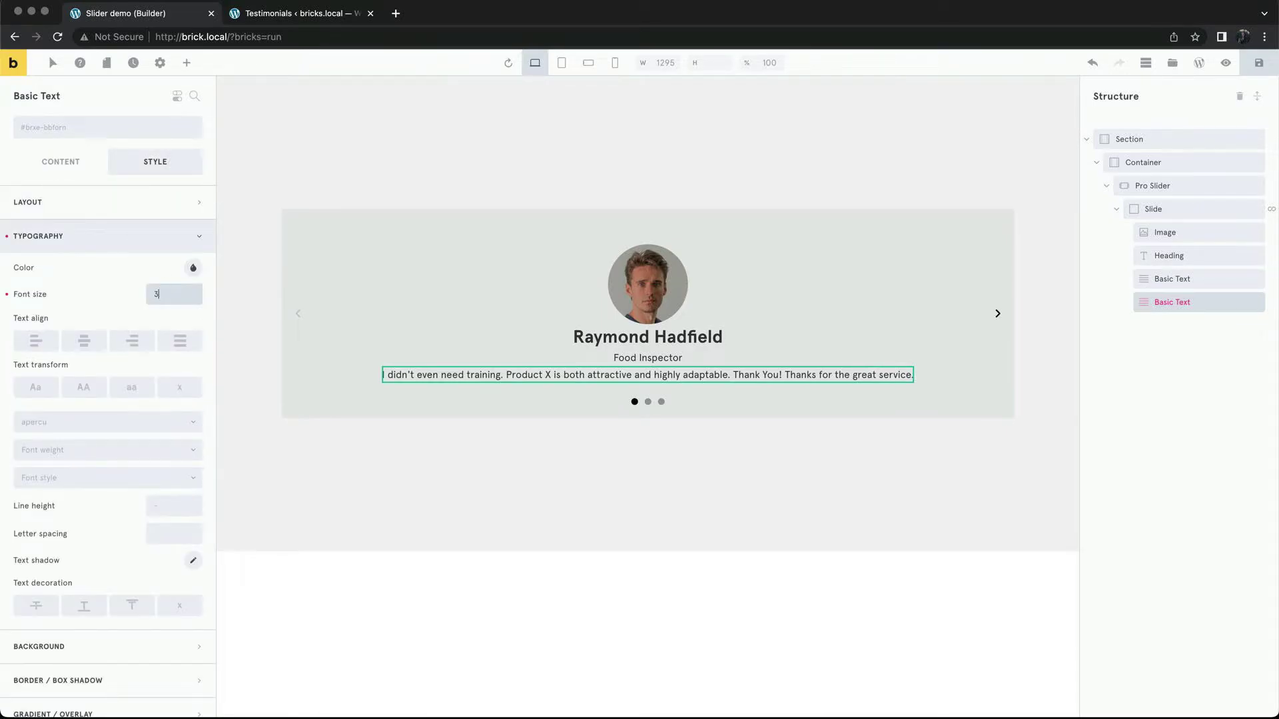
pyautogui.write('30')
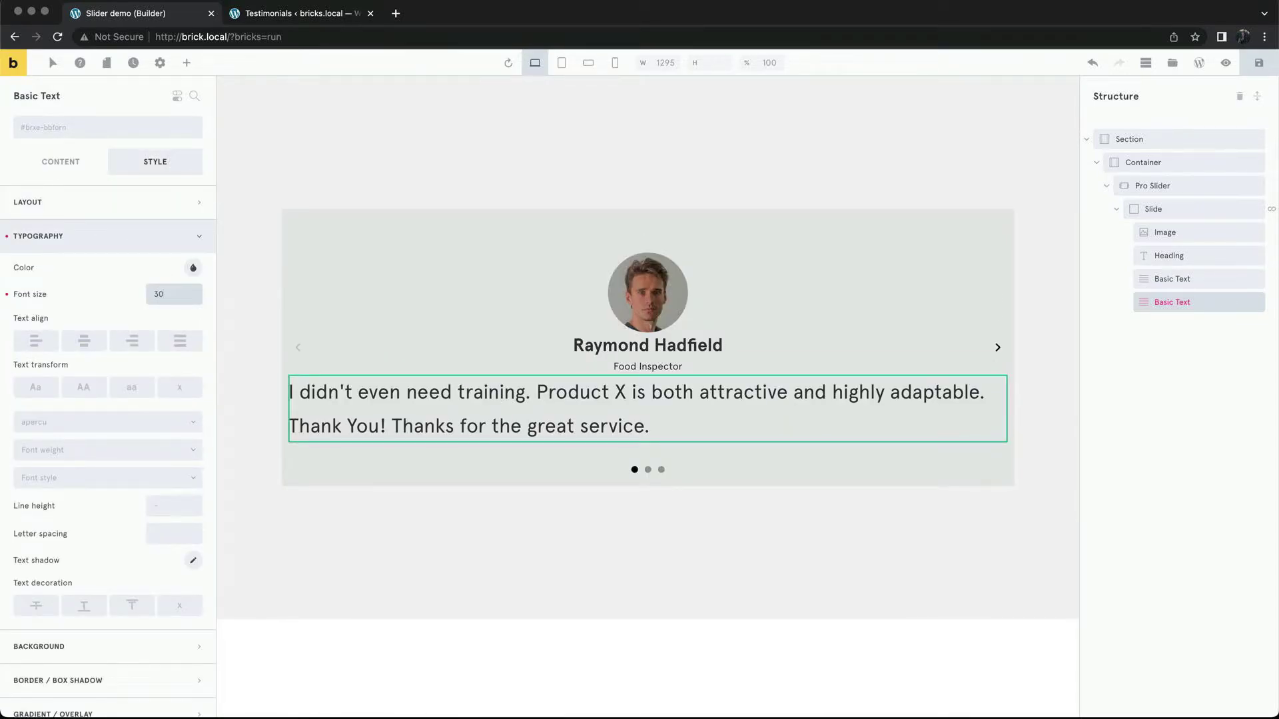
pyautogui.click(91, 342)
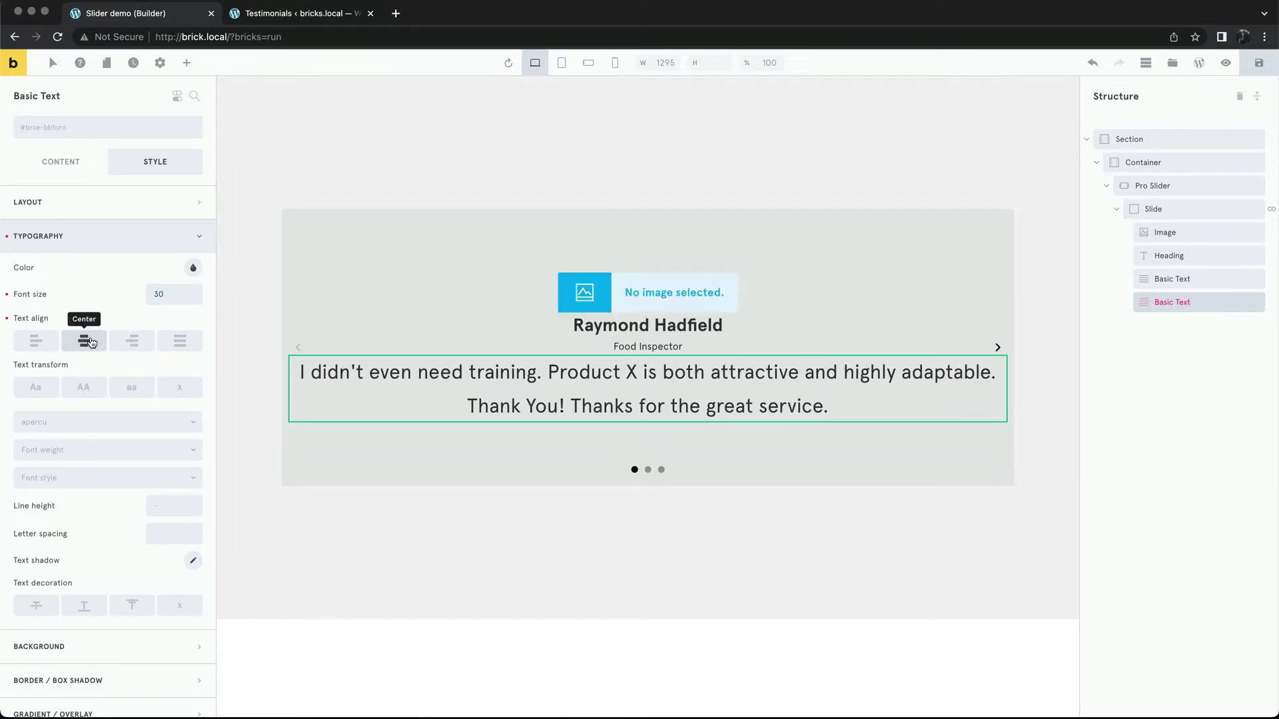
# Clear the slide's background styling and save the page
pyautogui.click(772, 281)
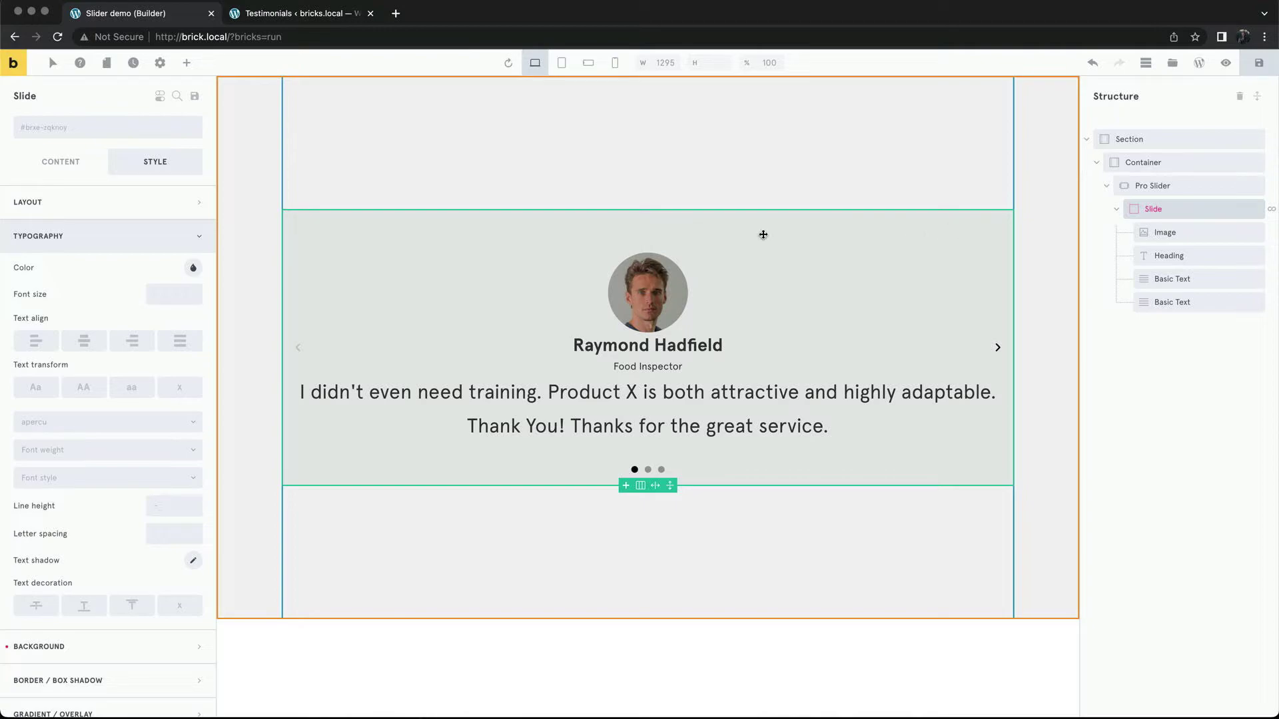
pyautogui.click(163, 238)
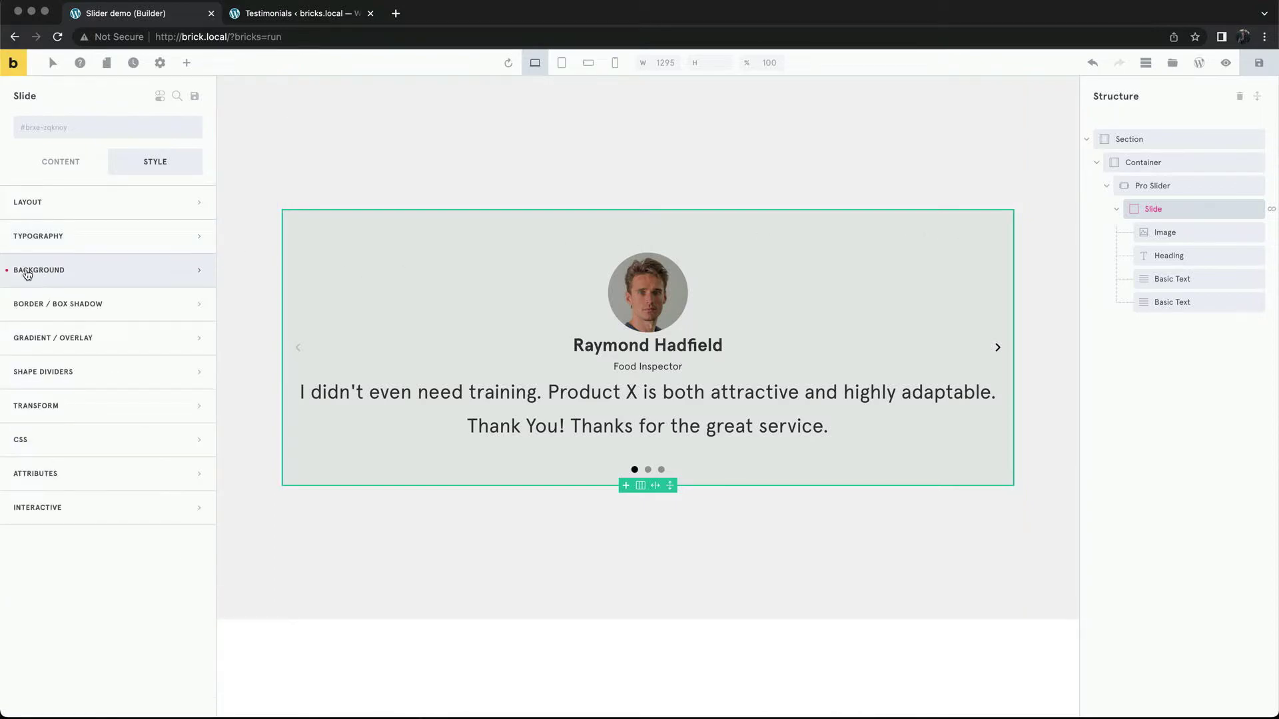
pyautogui.click(8, 270)
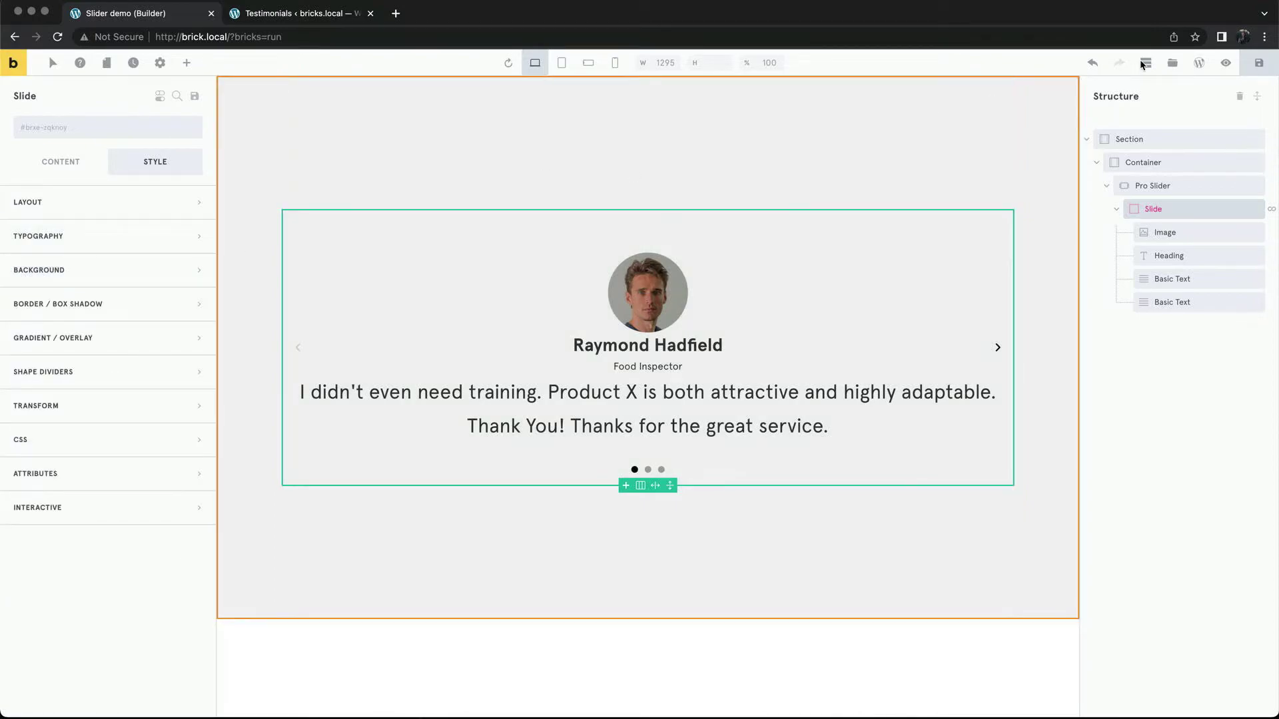
pyautogui.click(1261, 66)
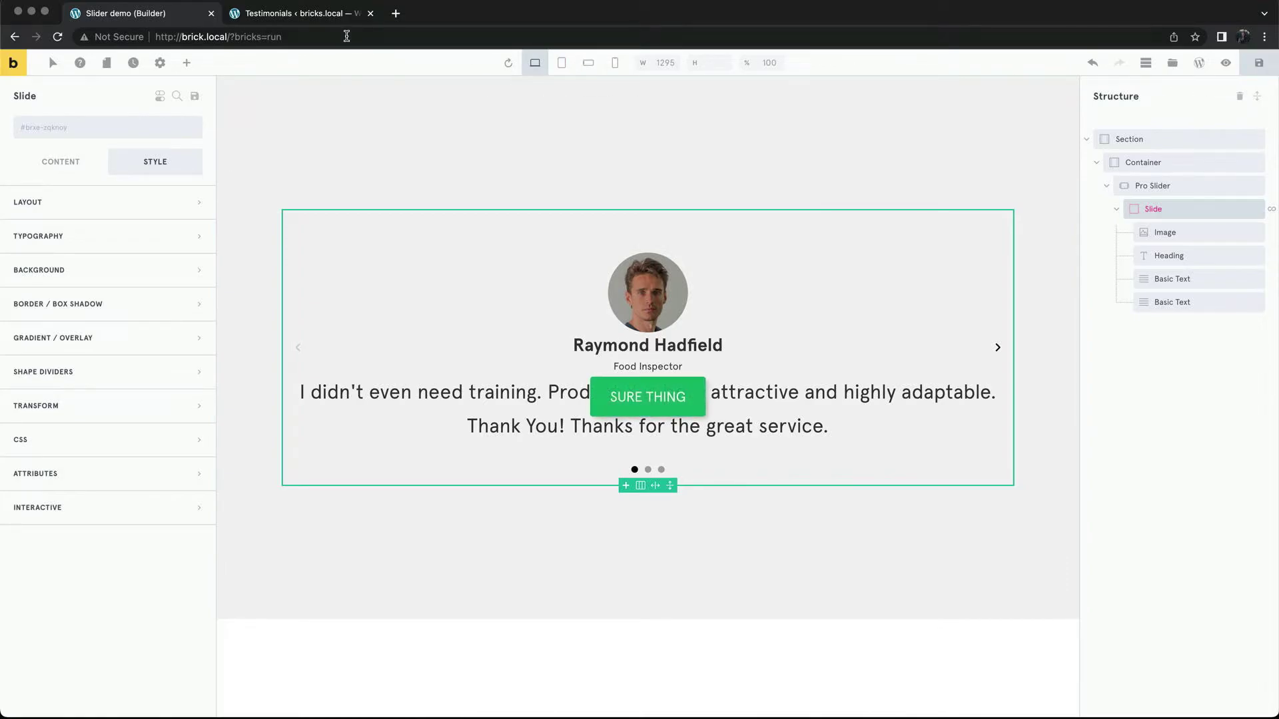
# Load the front end at brick.local in the Testimonials browser tab and advance through three testimonial slides
pyautogui.click(311, 15)
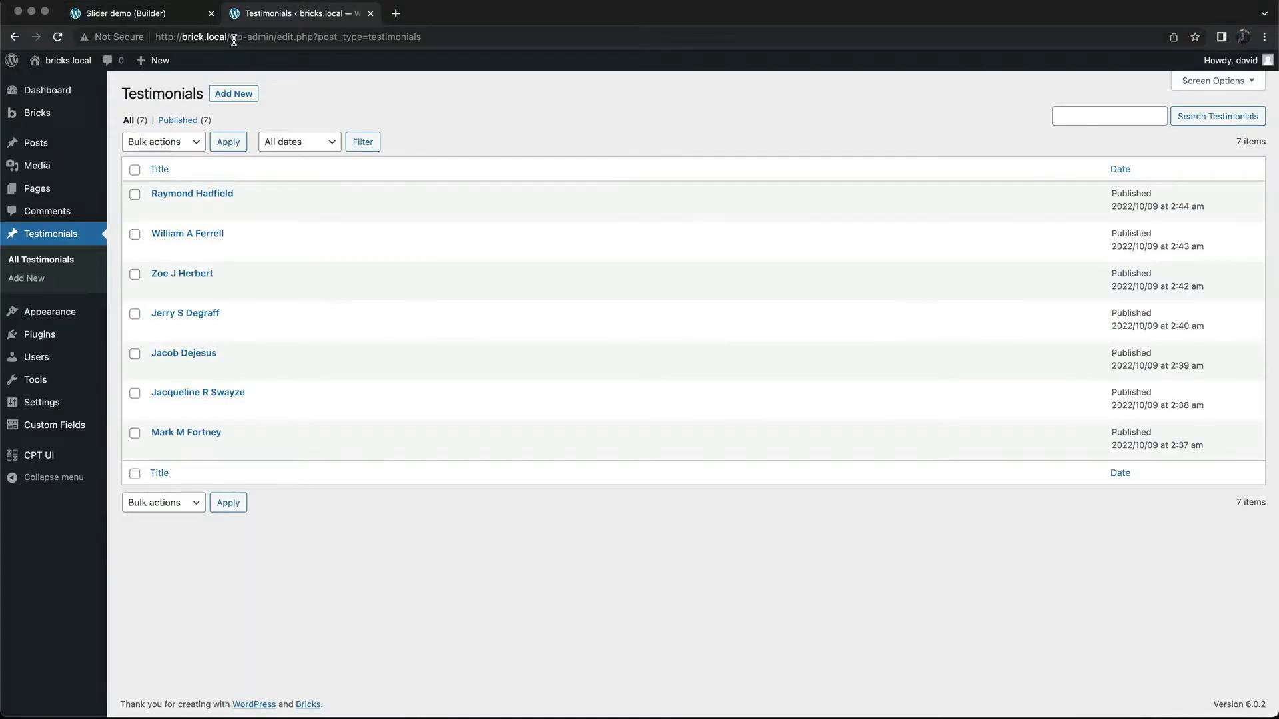
pyautogui.moveTo(233, 40); pyautogui.dragTo(513, 40)
pyautogui.press('BackSpace')
pyautogui.press('Return')
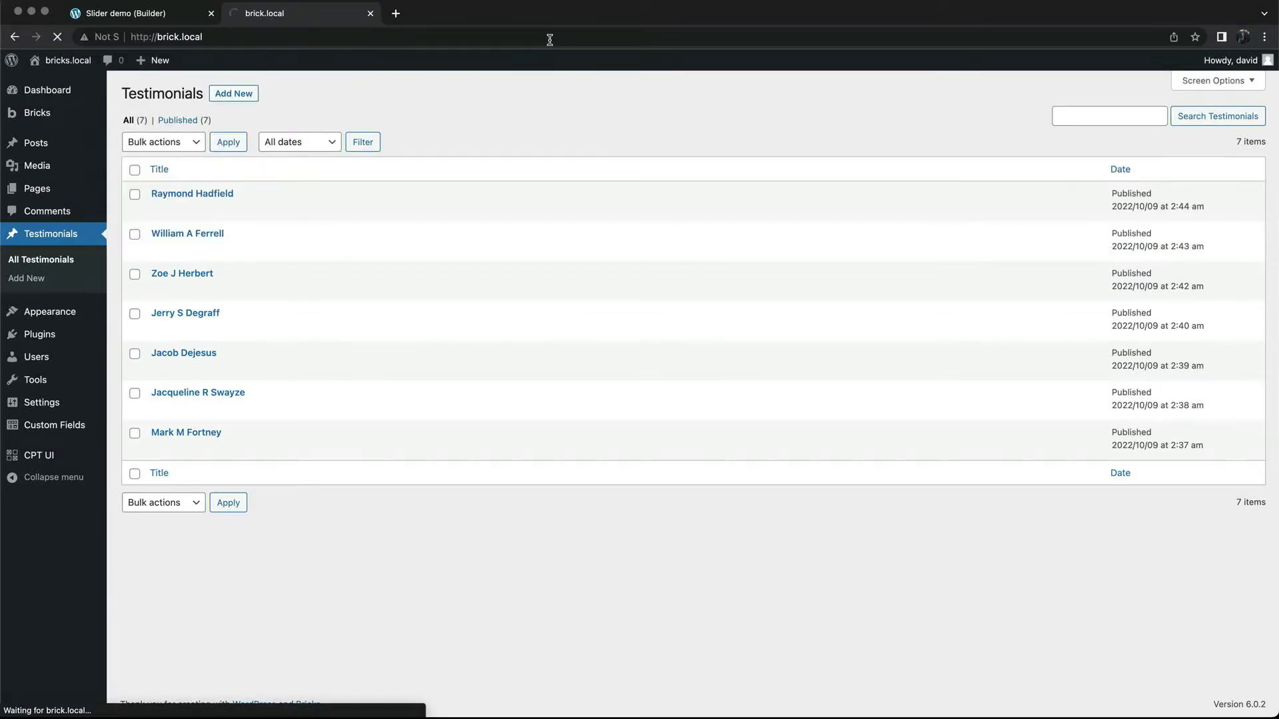
pyautogui.click(989, 343)
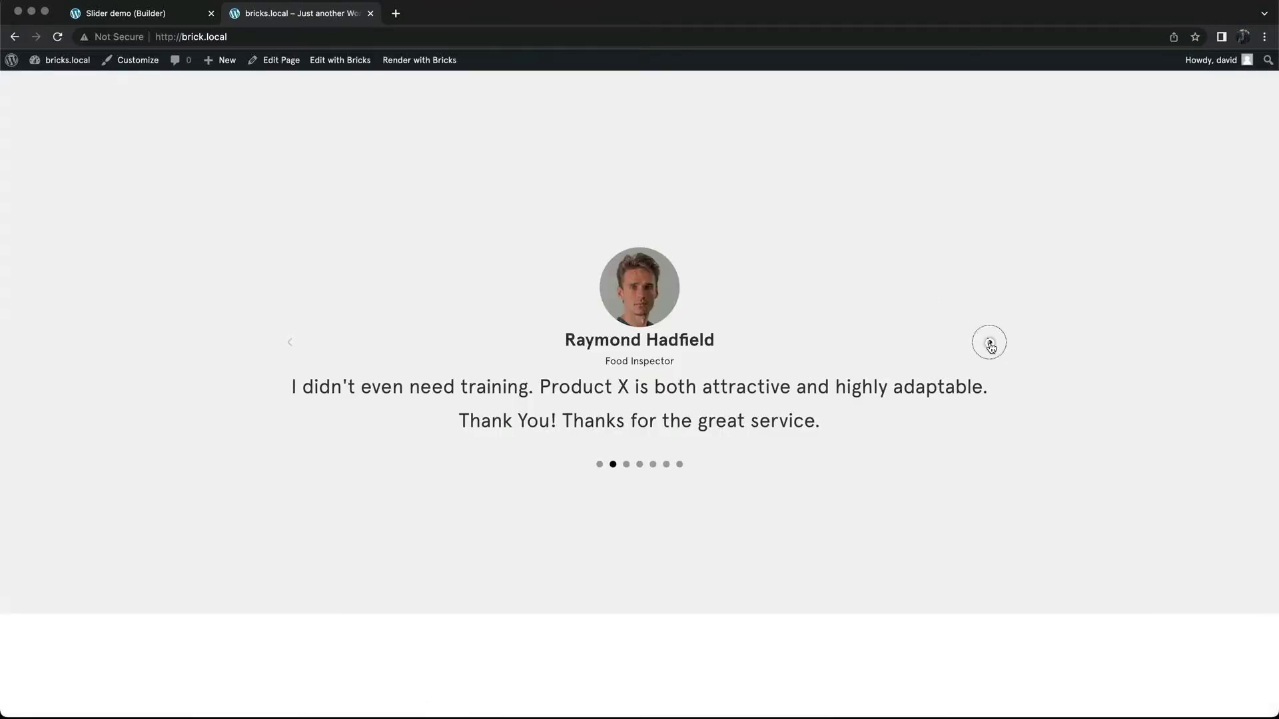
pyautogui.click(989, 344)
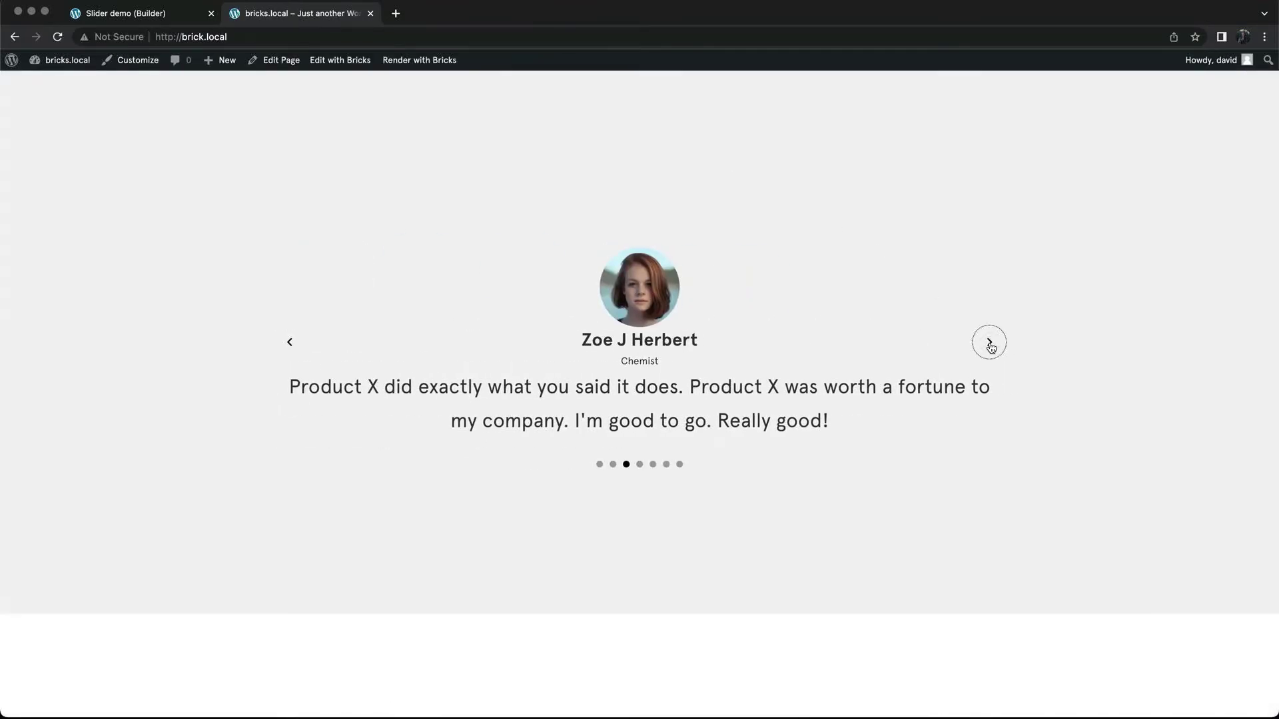
pyautogui.click(989, 345)
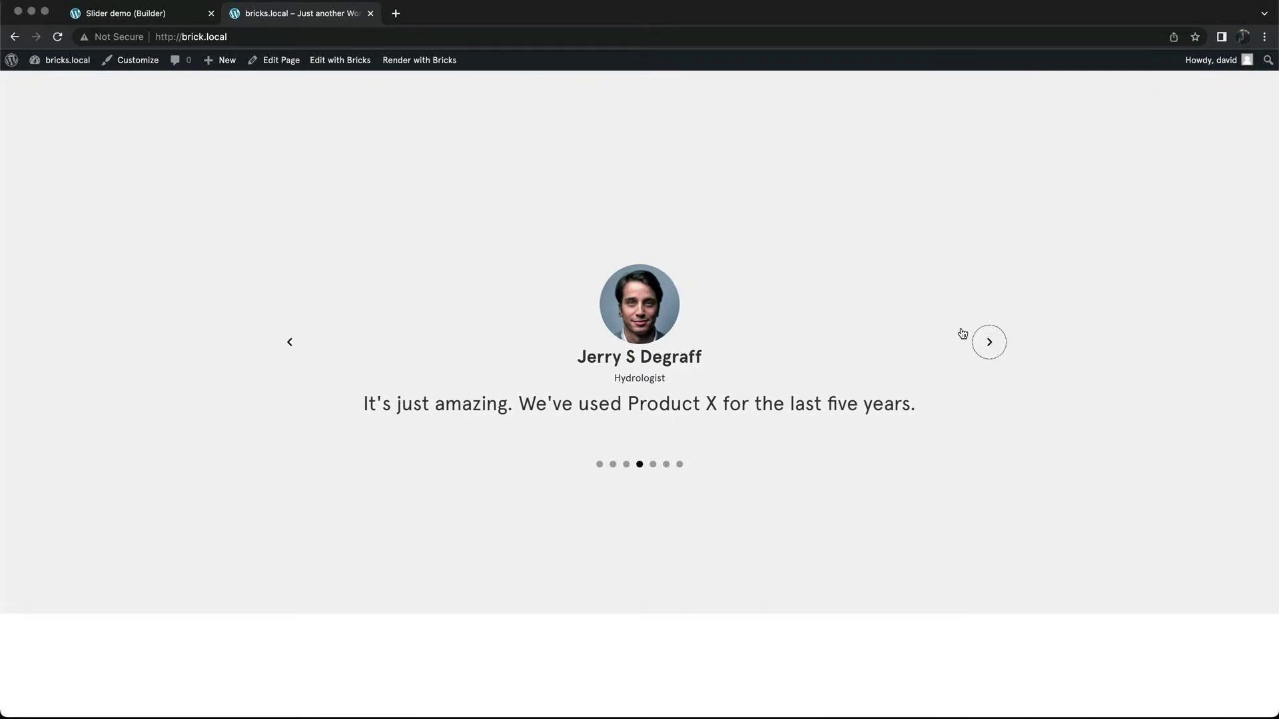
# Return to the Slider demo builder and set the Pro Slider's number of slides to show to 3
pyautogui.click(151, 13)
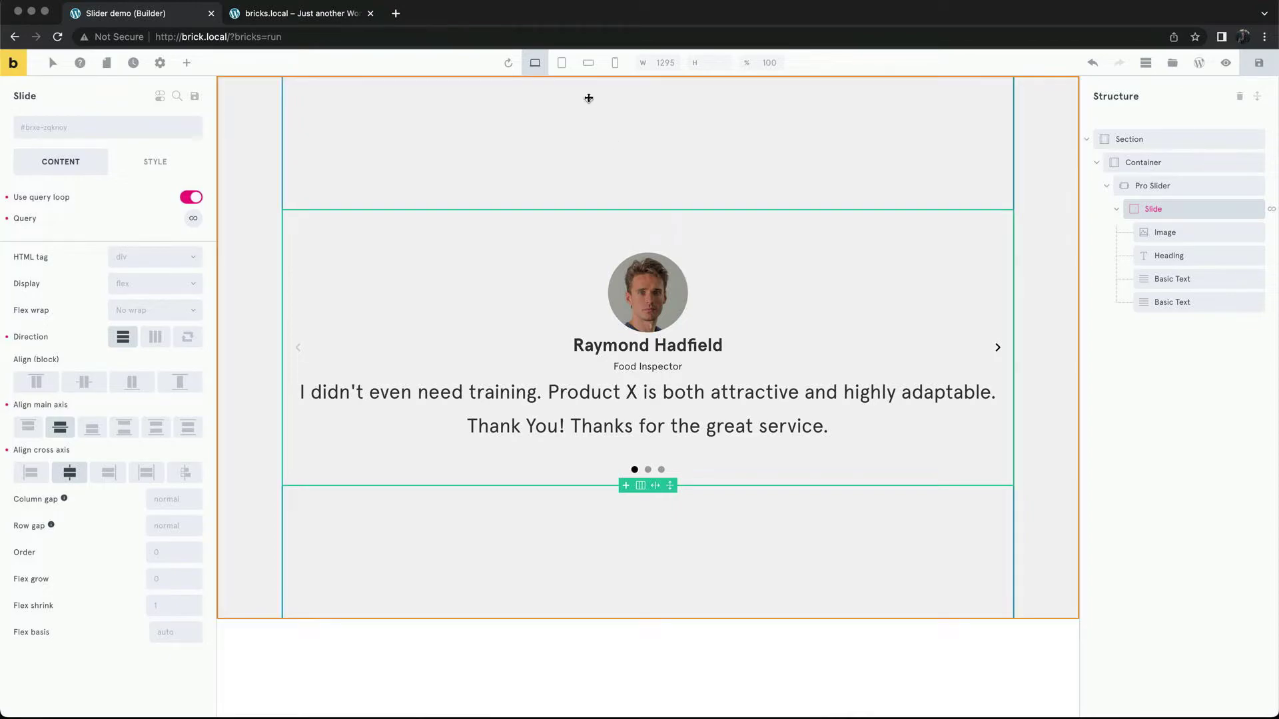
pyautogui.click(563, 69)
pyautogui.click(535, 71)
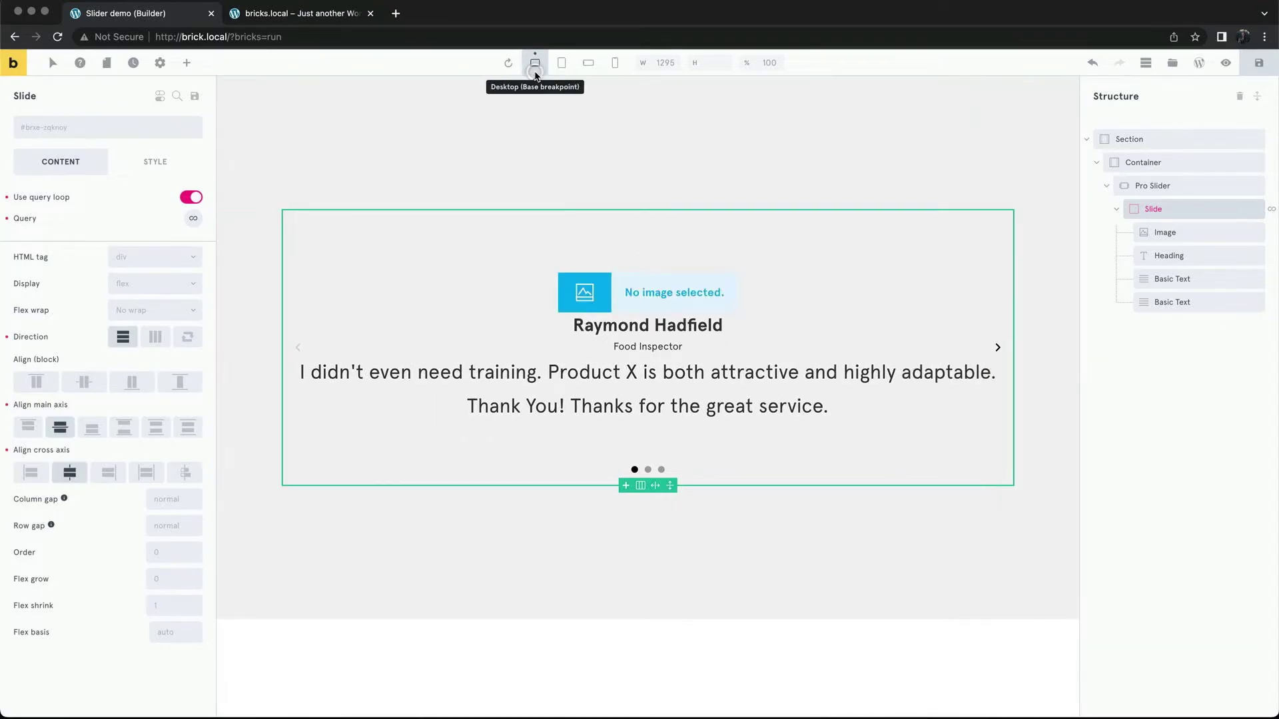
pyautogui.click(1150, 185)
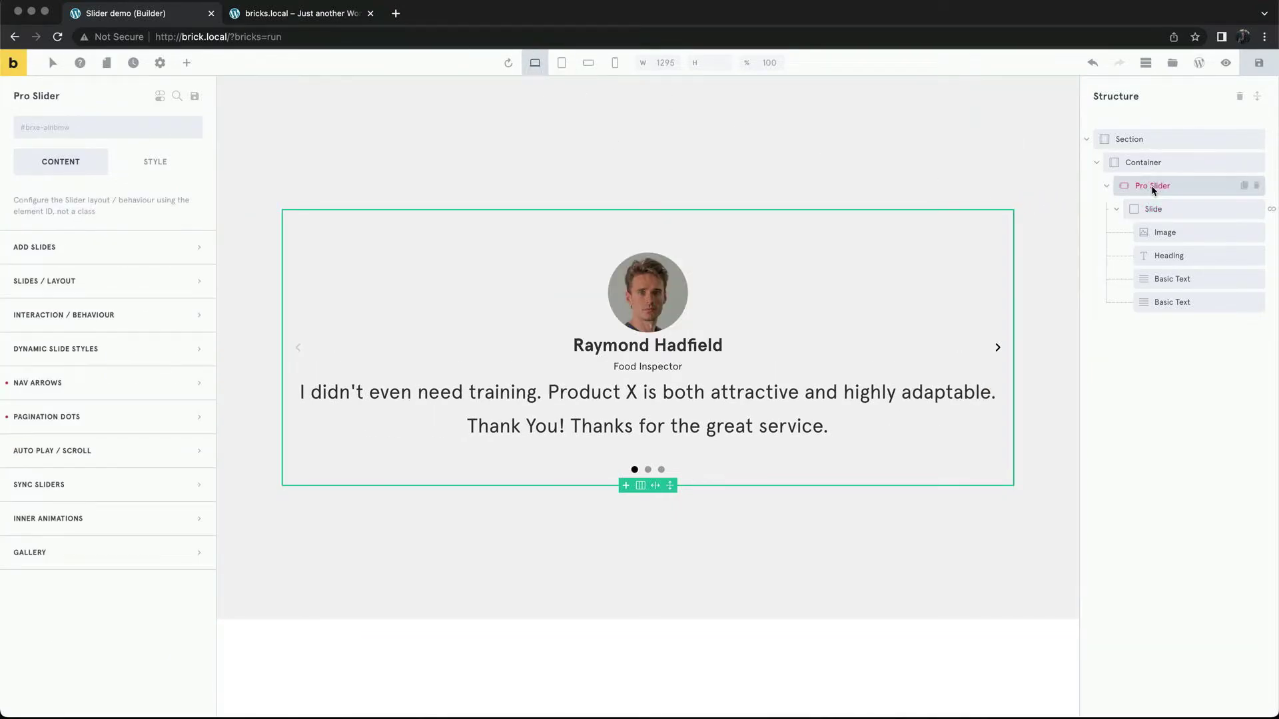
pyautogui.click(104, 285)
pyautogui.click(175, 342)
pyautogui.write('2')
pyautogui.press('BackSpace')
pyautogui.write('3')
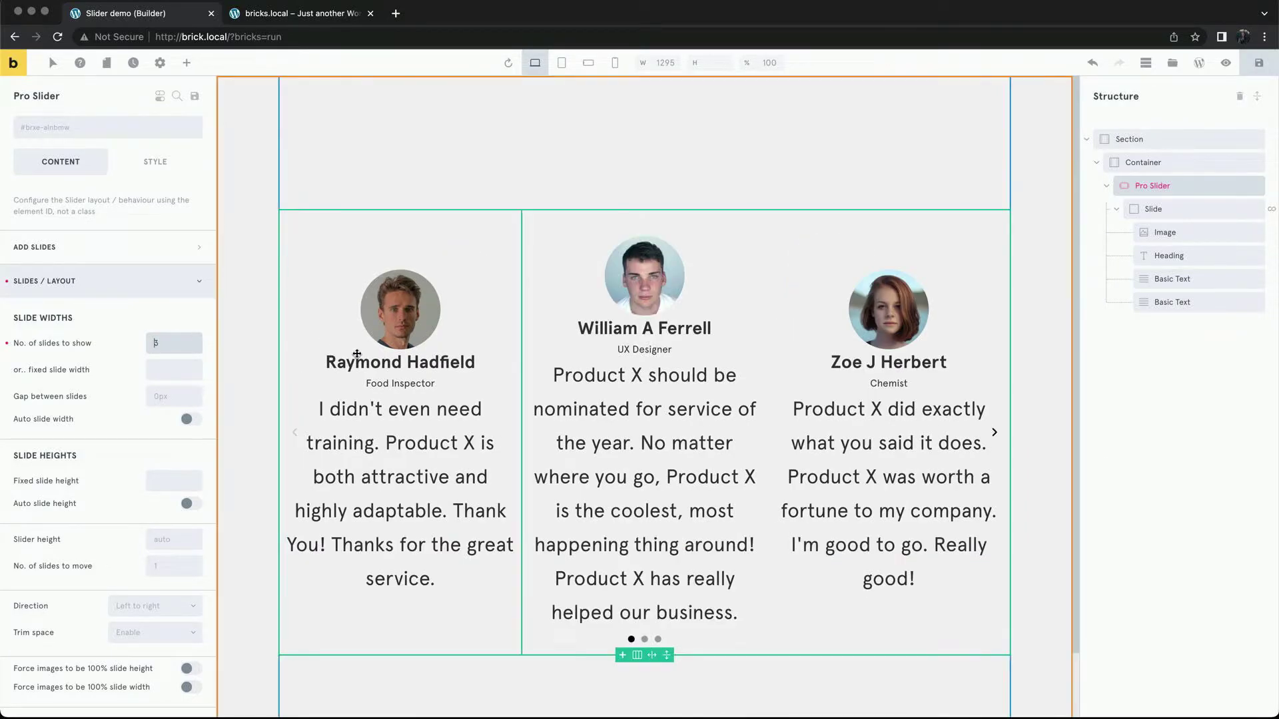
# Reduce the testimonial quote text's font size to 20
pyautogui.click(380, 433)
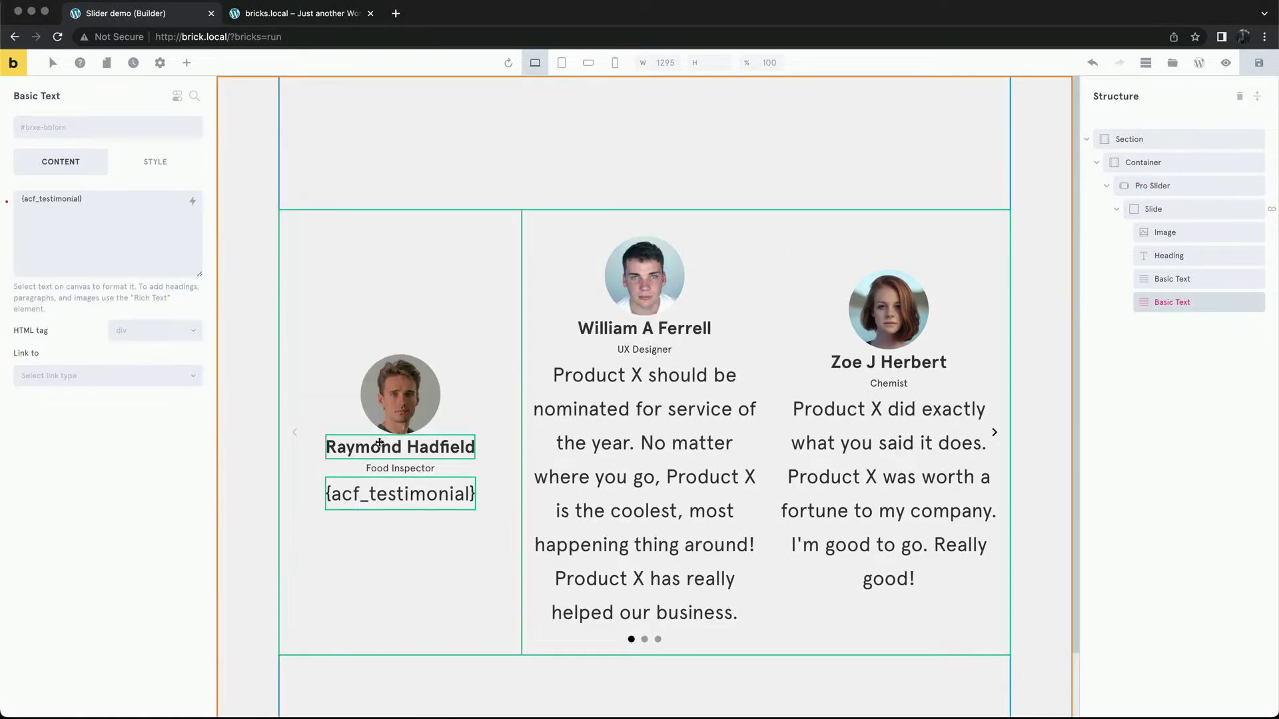
pyautogui.click(155, 162)
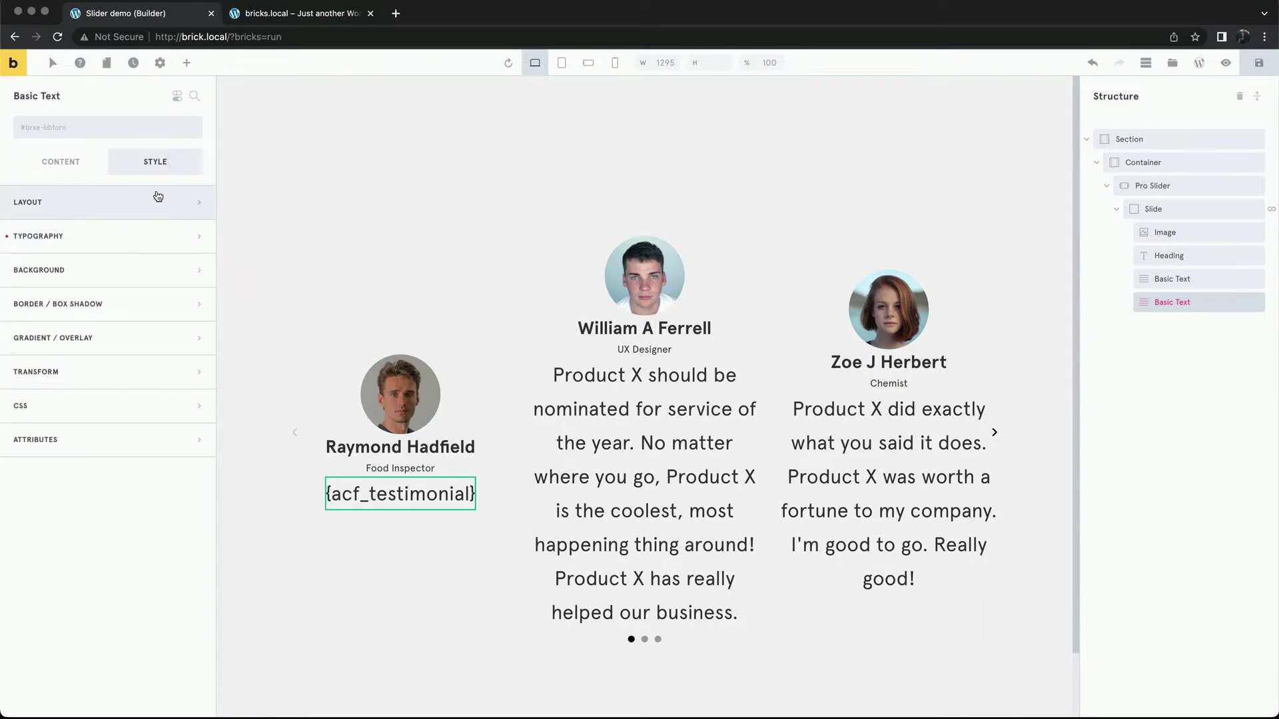
pyautogui.click(142, 230)
pyautogui.click(163, 293)
pyautogui.write('20')
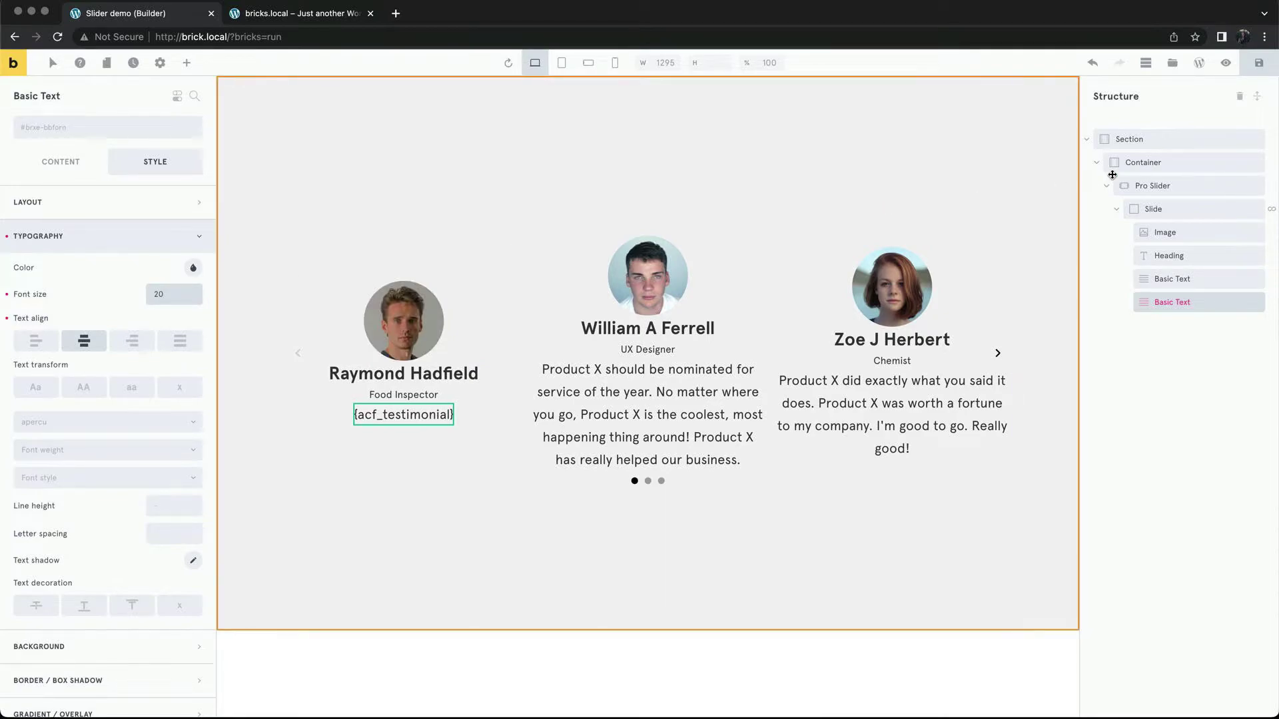
# Align the Pro Slider's slide content vertically to the top in its inner layout settings
pyautogui.click(1159, 186)
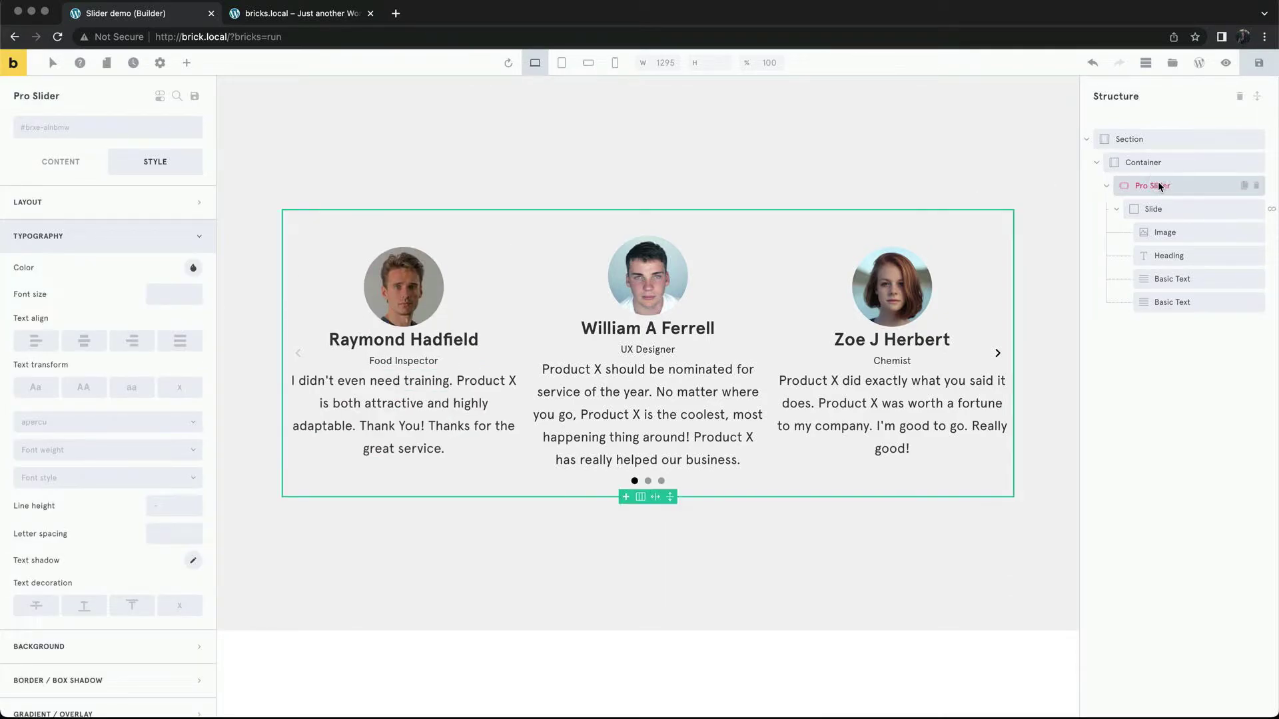
pyautogui.click(148, 232)
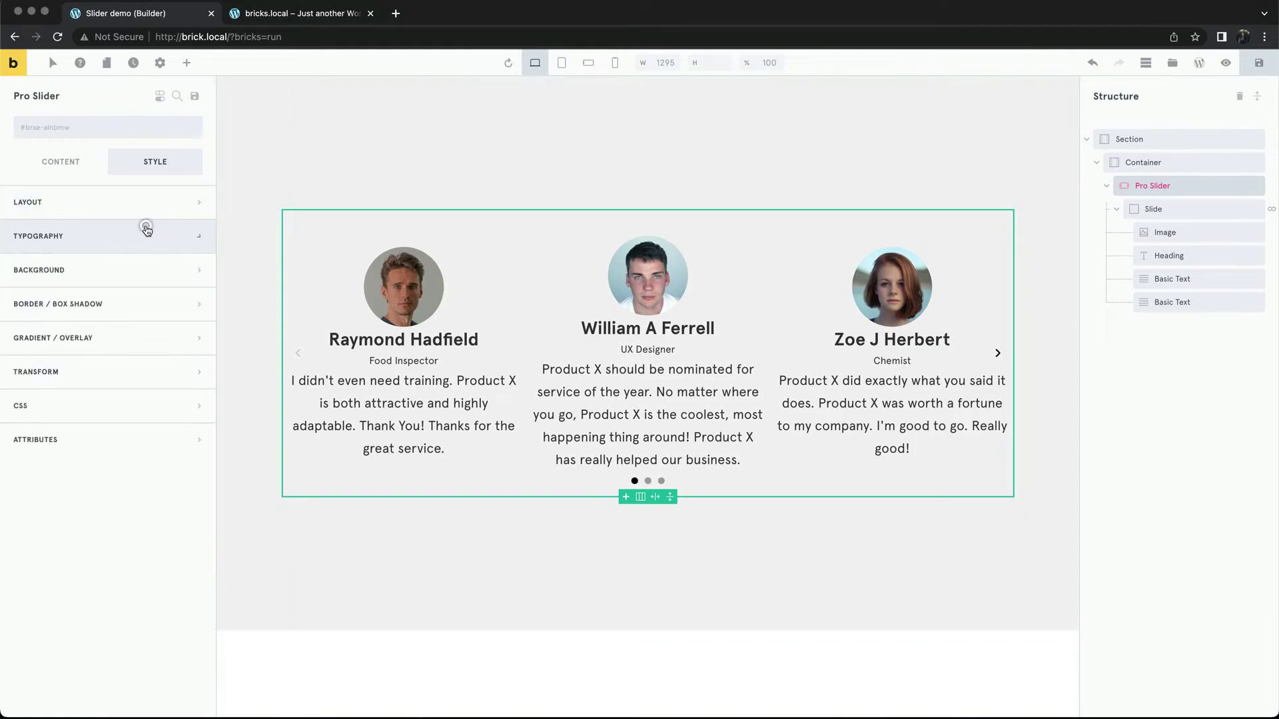
pyautogui.click(94, 171)
pyautogui.click(73, 281)
pyautogui.scroll(-5, 104, 390)
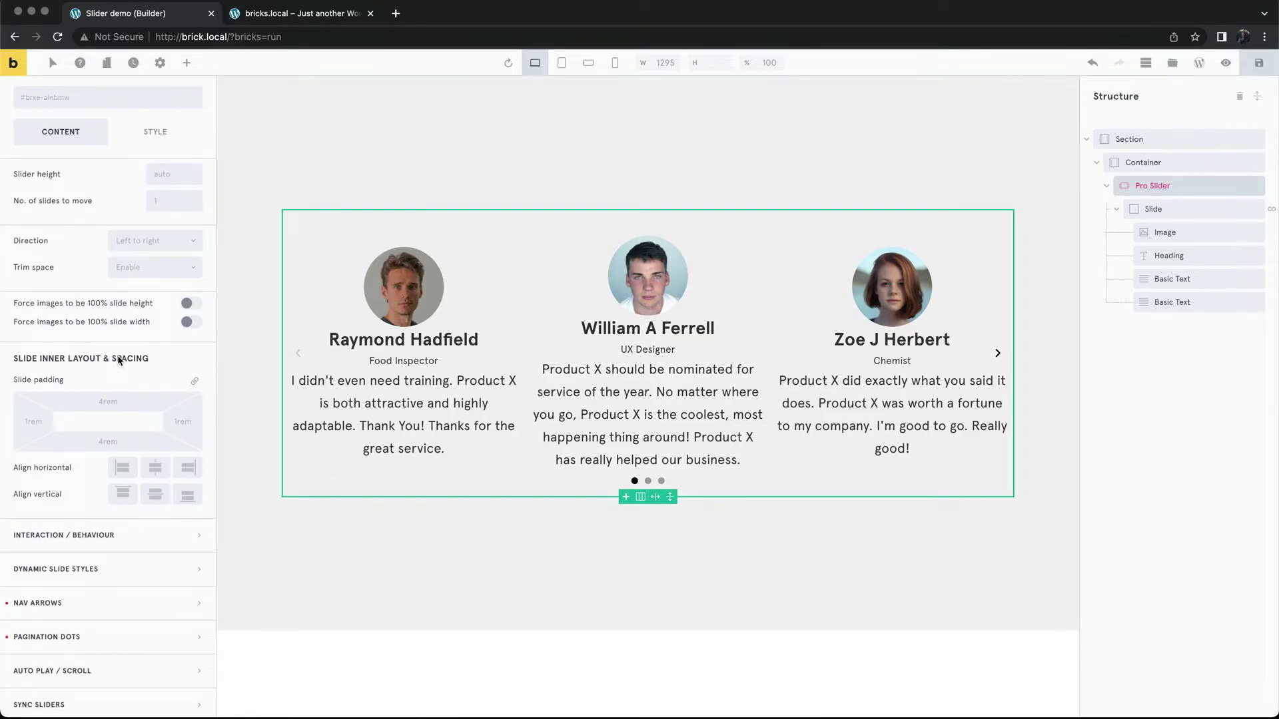
pyautogui.click(126, 493)
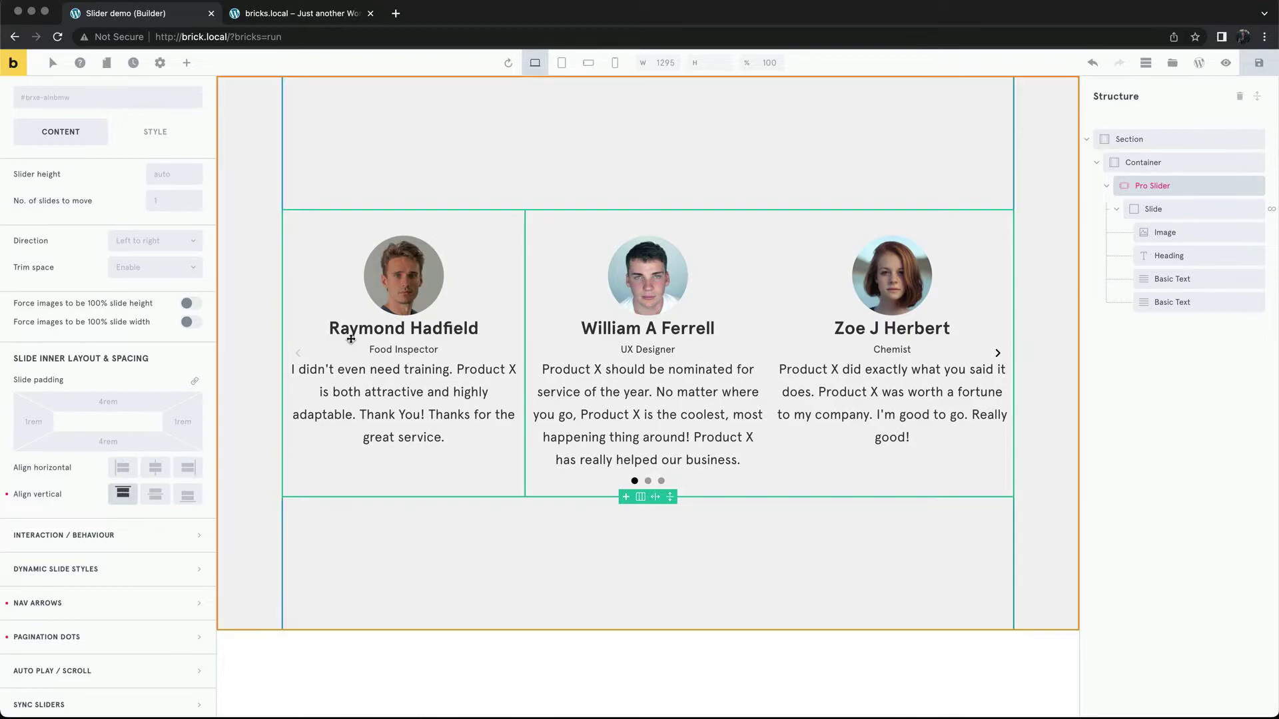
# Add a small top margin above the name heading and a larger one above the testimonial quote in the slide
pyautogui.click(399, 299)
pyautogui.click(403, 327)
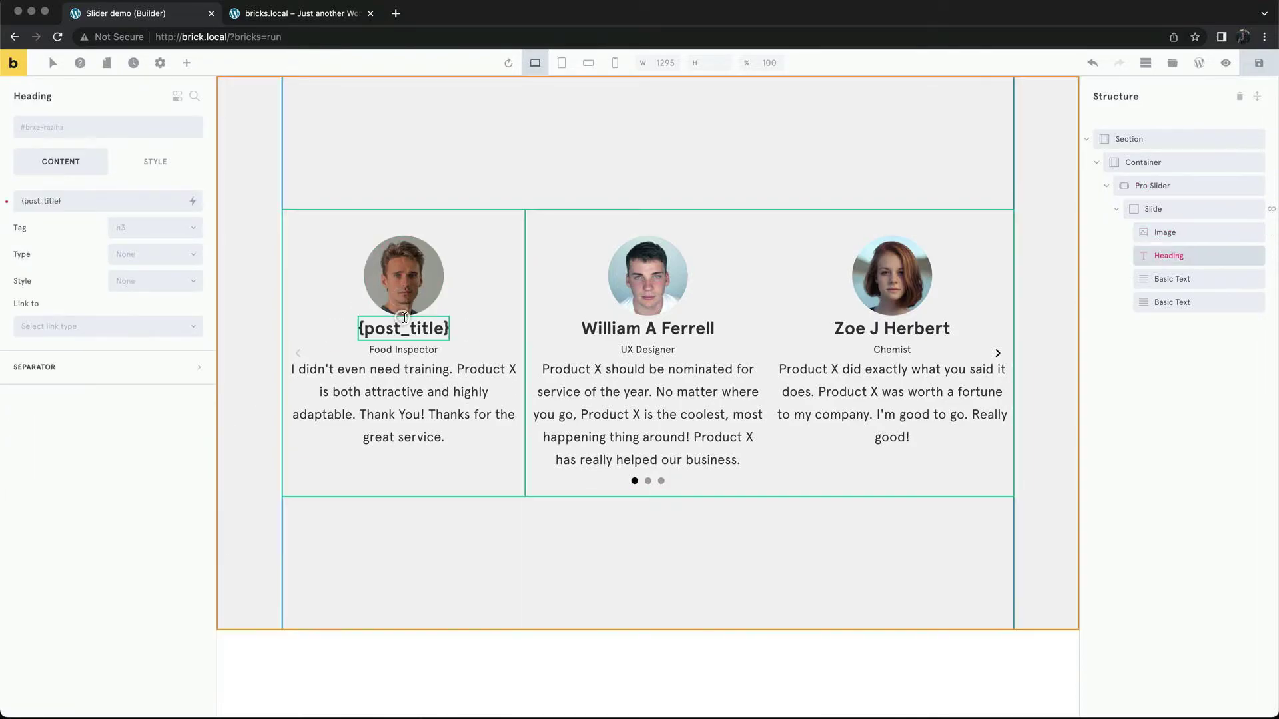
pyautogui.moveTo(430, 315); pyautogui.dragTo(430, 325)
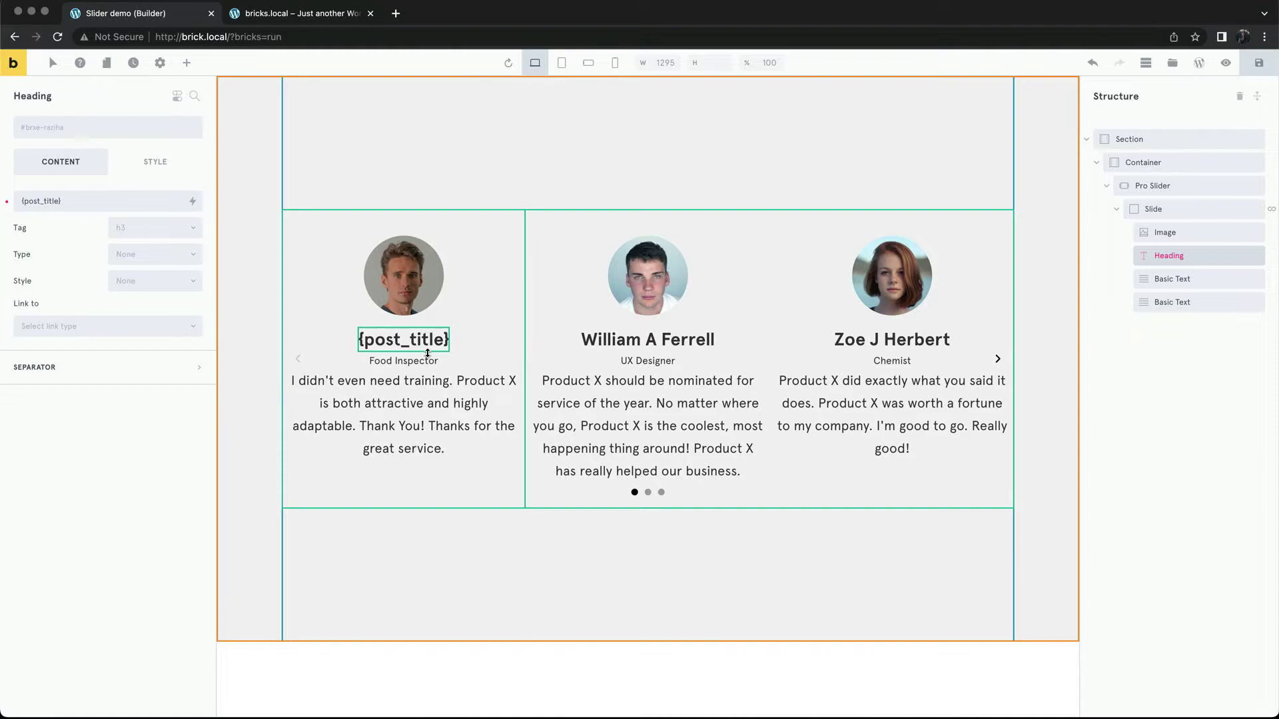
pyautogui.click(432, 381)
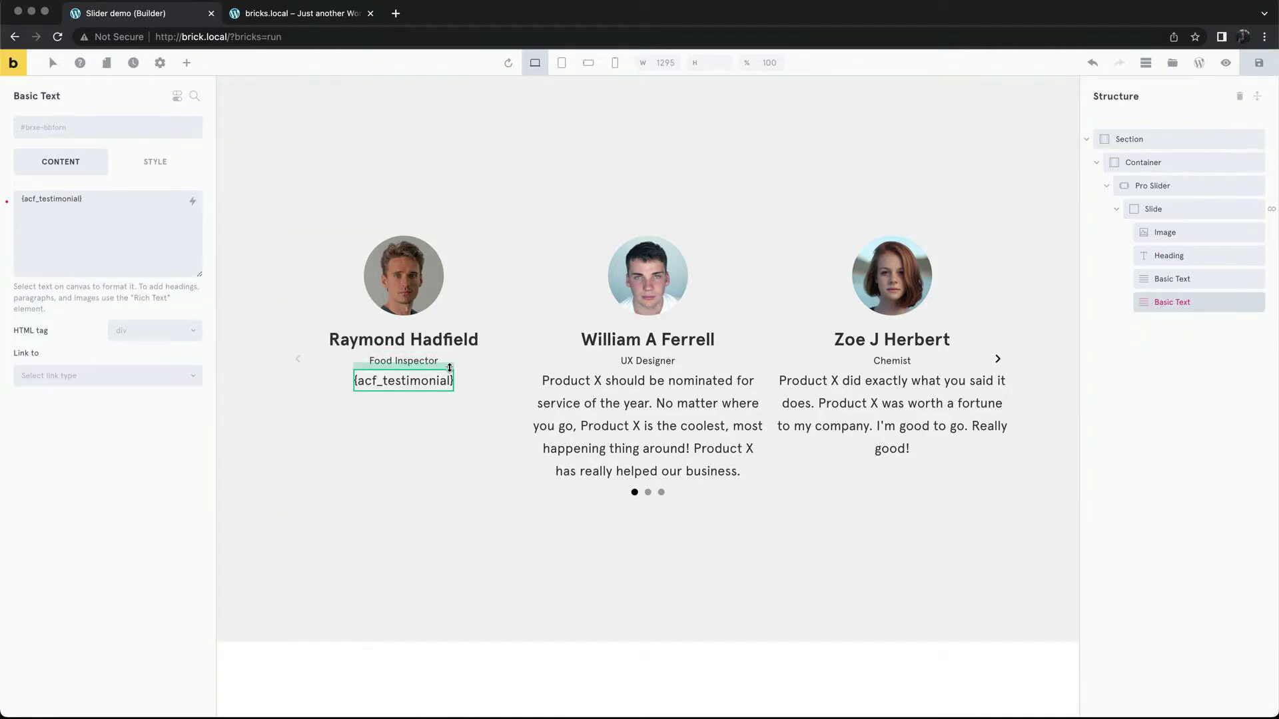
pyautogui.moveTo(450, 368); pyautogui.dragTo(432, 430)
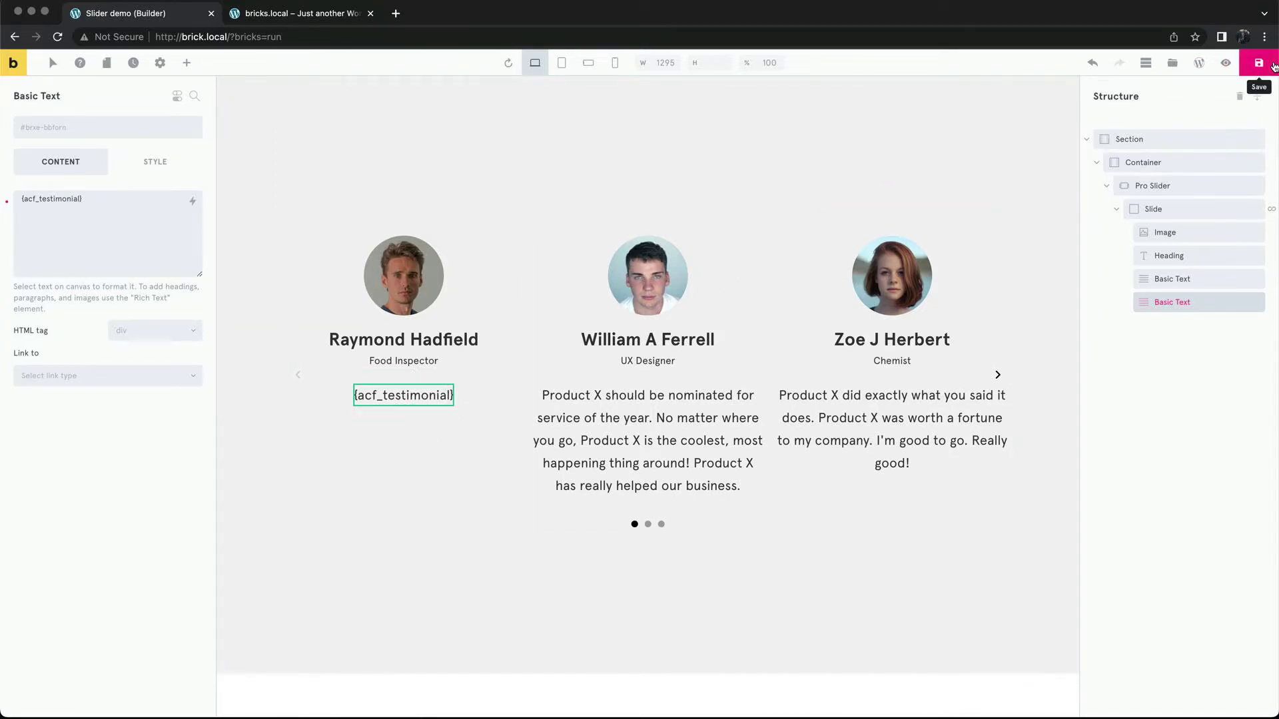
# Reload the front end at brick.local in the other browser tab and advance the testimonial slider twice
pyautogui.click(308, 14)
pyautogui.click(306, 32)
pyautogui.press('Return')
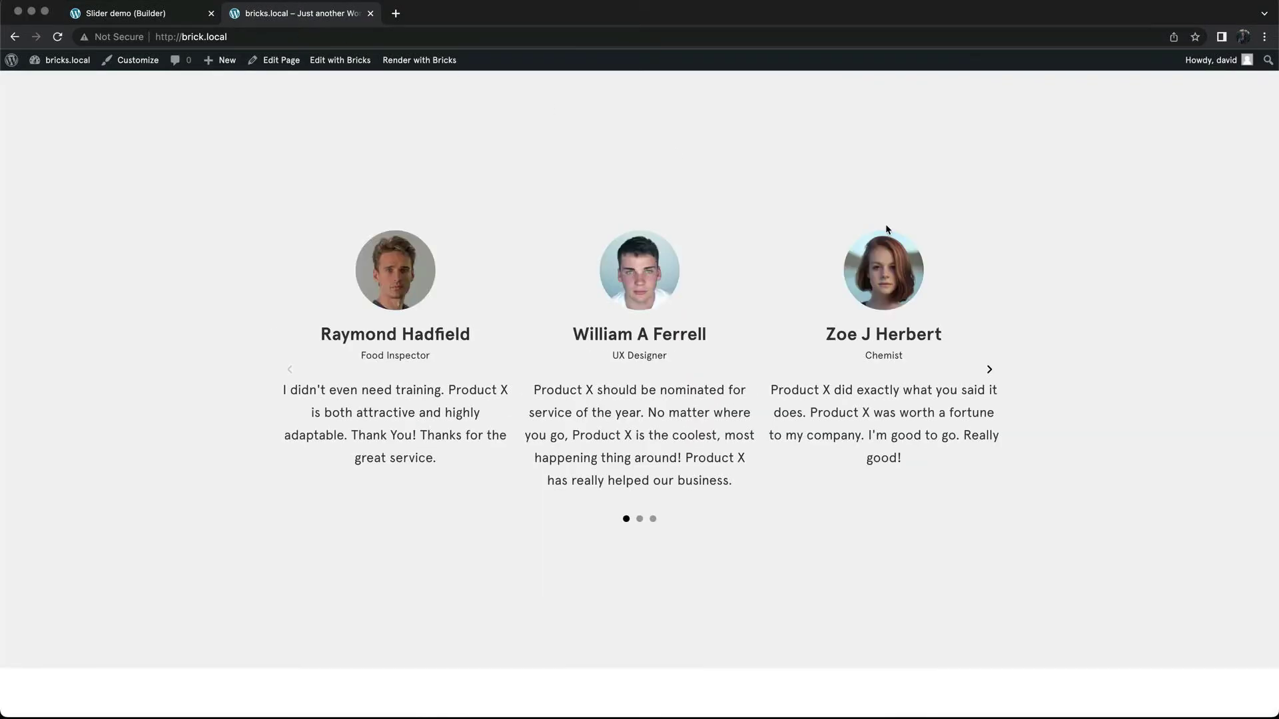
pyautogui.click(990, 371)
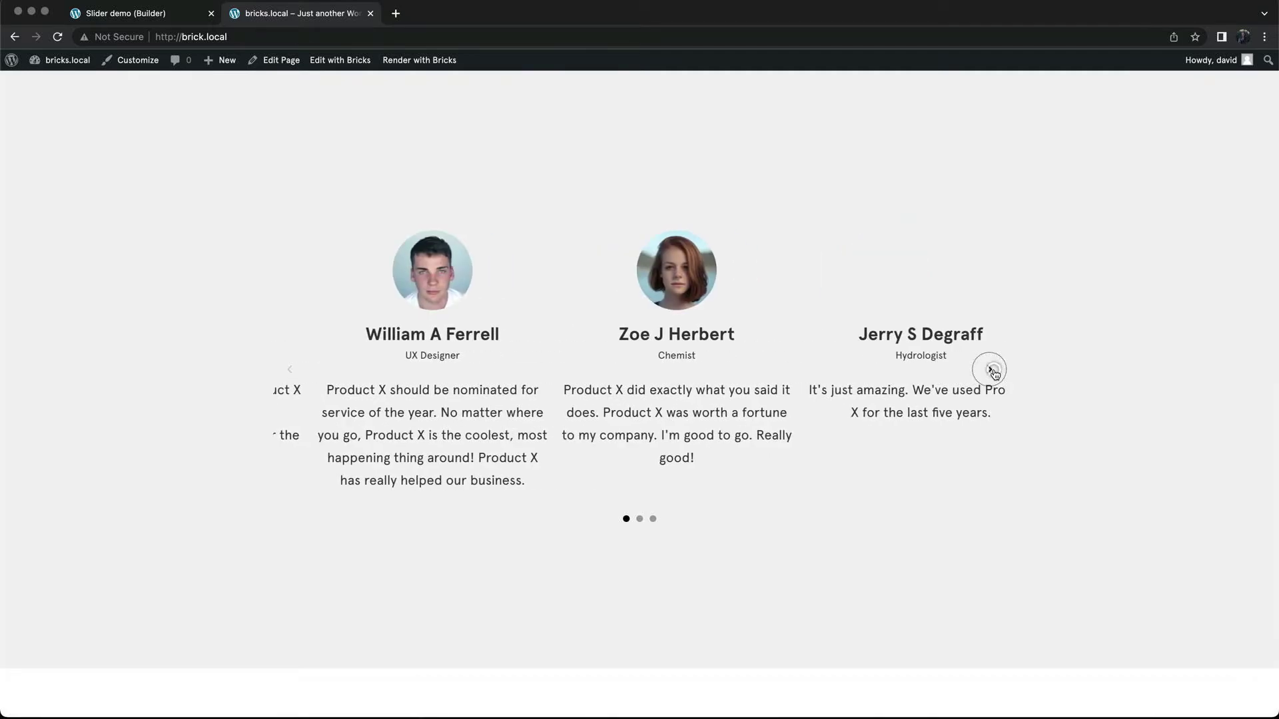
pyautogui.click(991, 370)
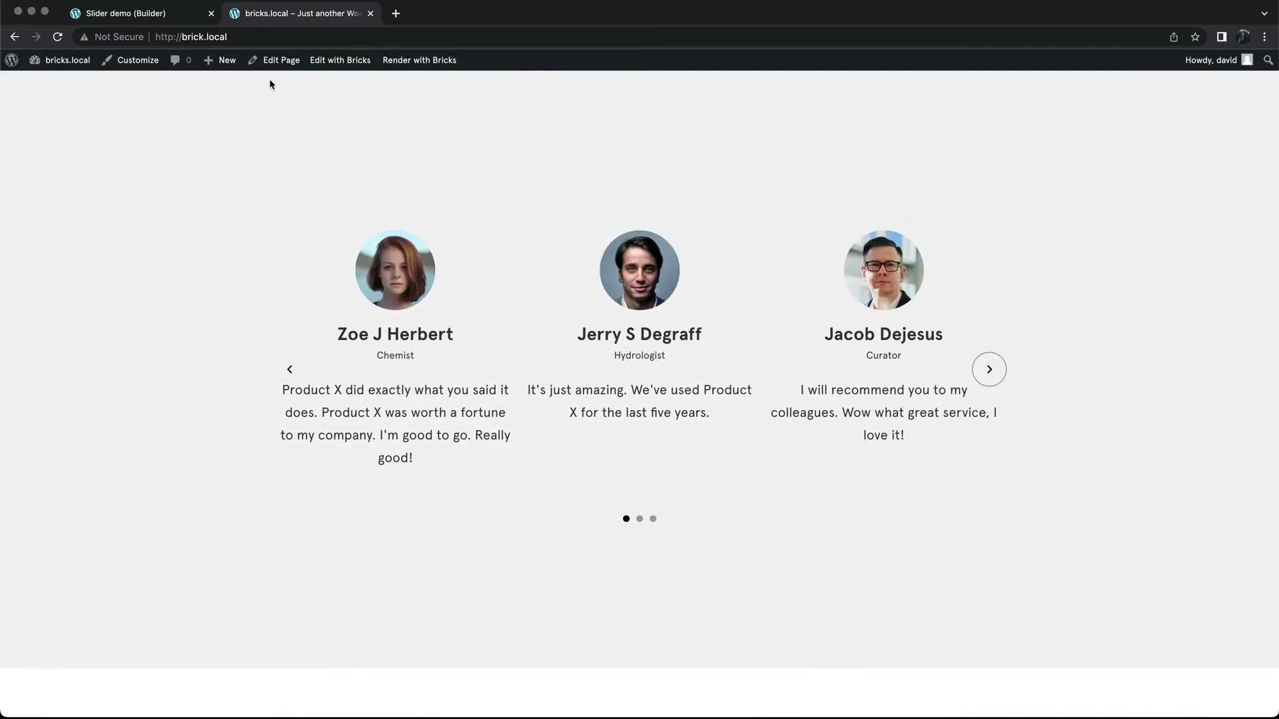
# Return to the Slider demo builder and set the Pro Slider's gap between slides to 20px
pyautogui.click(137, 12)
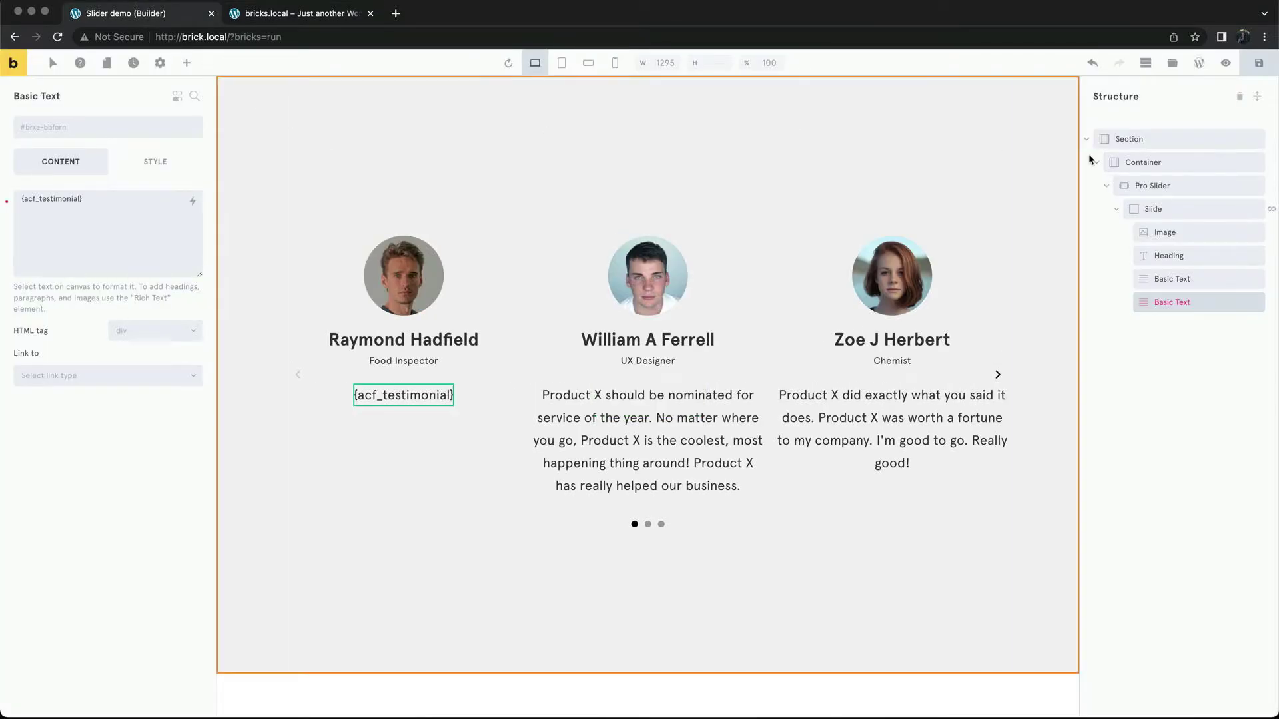
pyautogui.click(1158, 186)
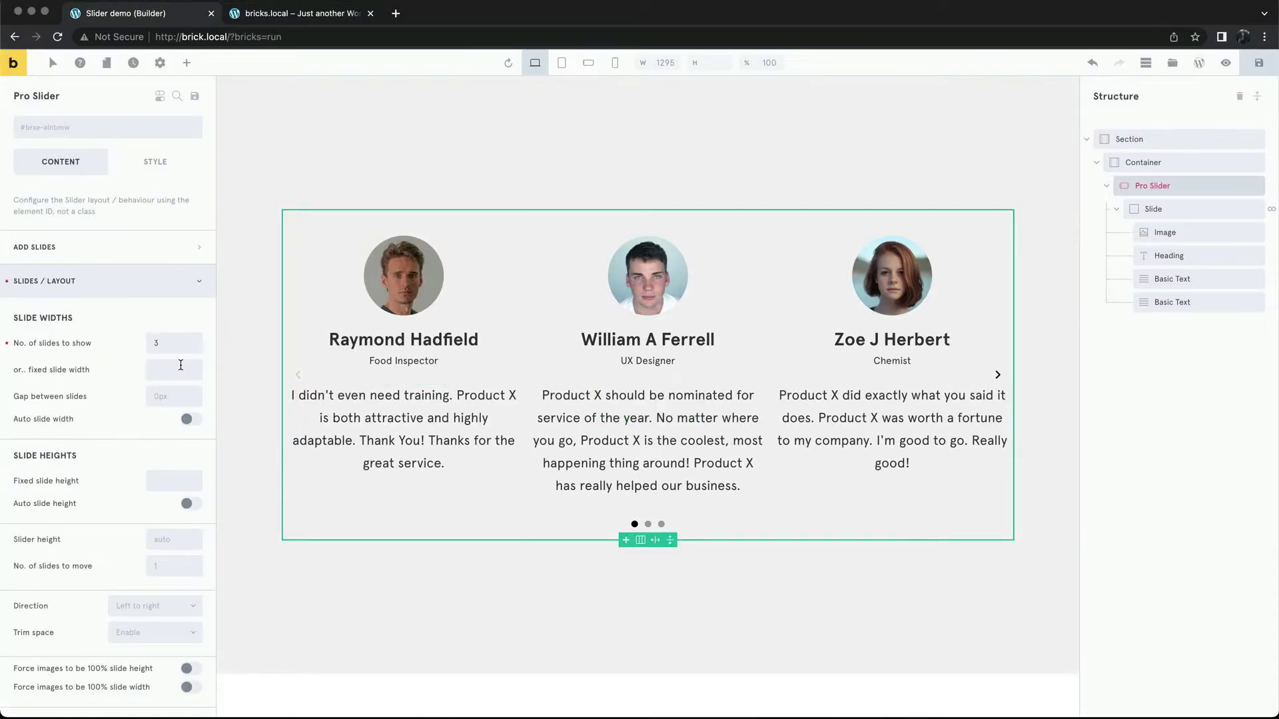
pyautogui.click(172, 389)
pyautogui.write('20px')
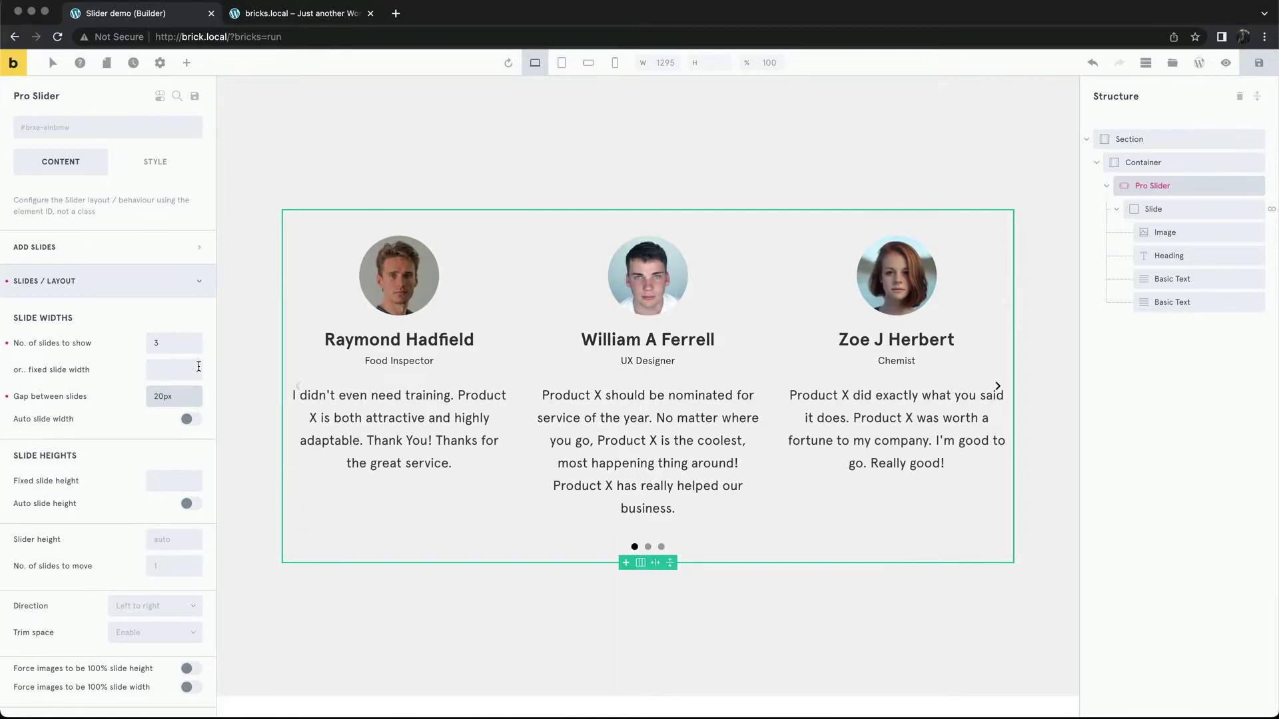
# Set the Pro Slider's number of slides to show to 2 for the tablet portrait breakpoint
pyautogui.click(562, 64)
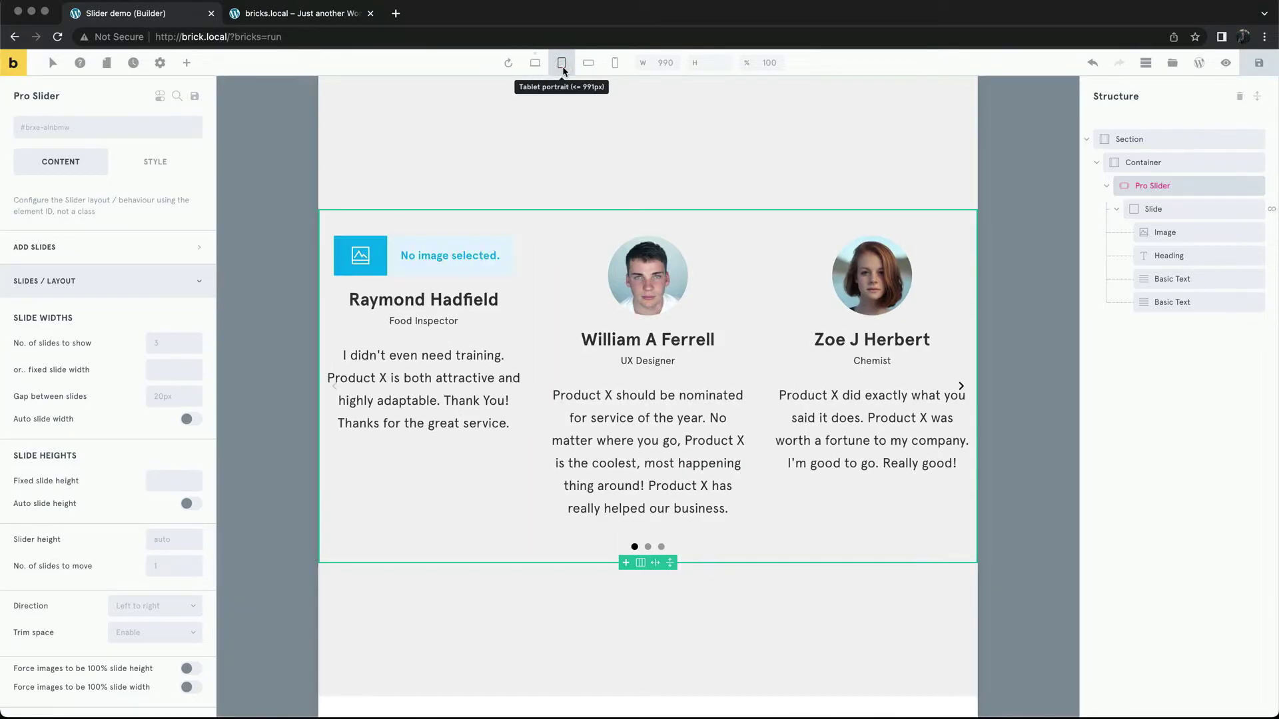
pyautogui.click(167, 340)
pyautogui.write('2')
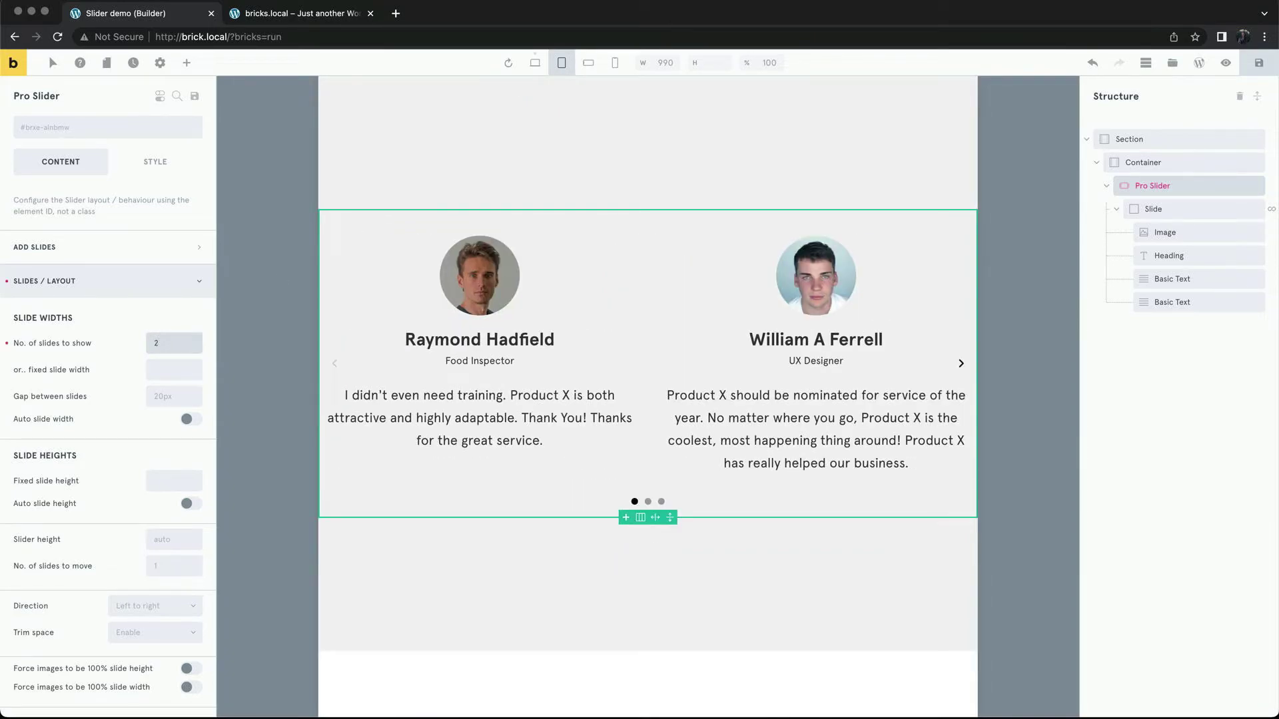
# Set the slides to show to 1 for the mobile landscape breakpoint, then preview mobile portrait and return to the desktop view
pyautogui.click(588, 63)
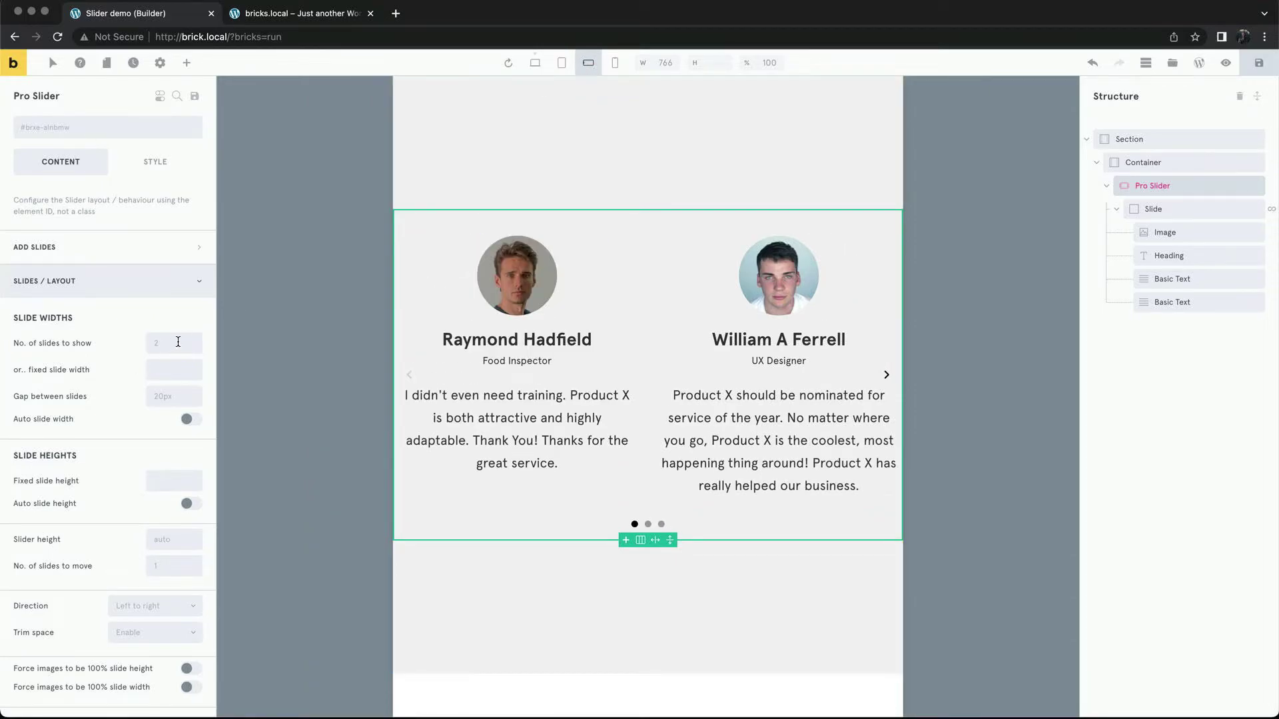
pyautogui.click(178, 342)
pyautogui.write('1')
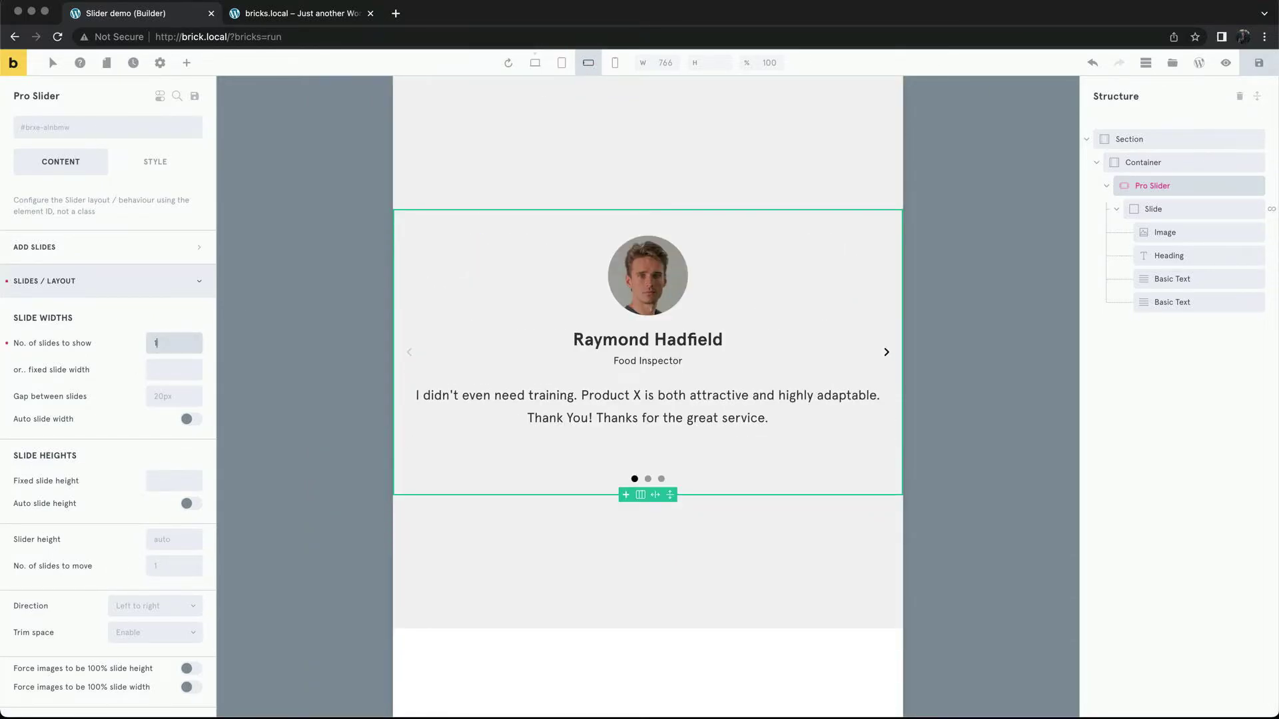
pyautogui.click(611, 67)
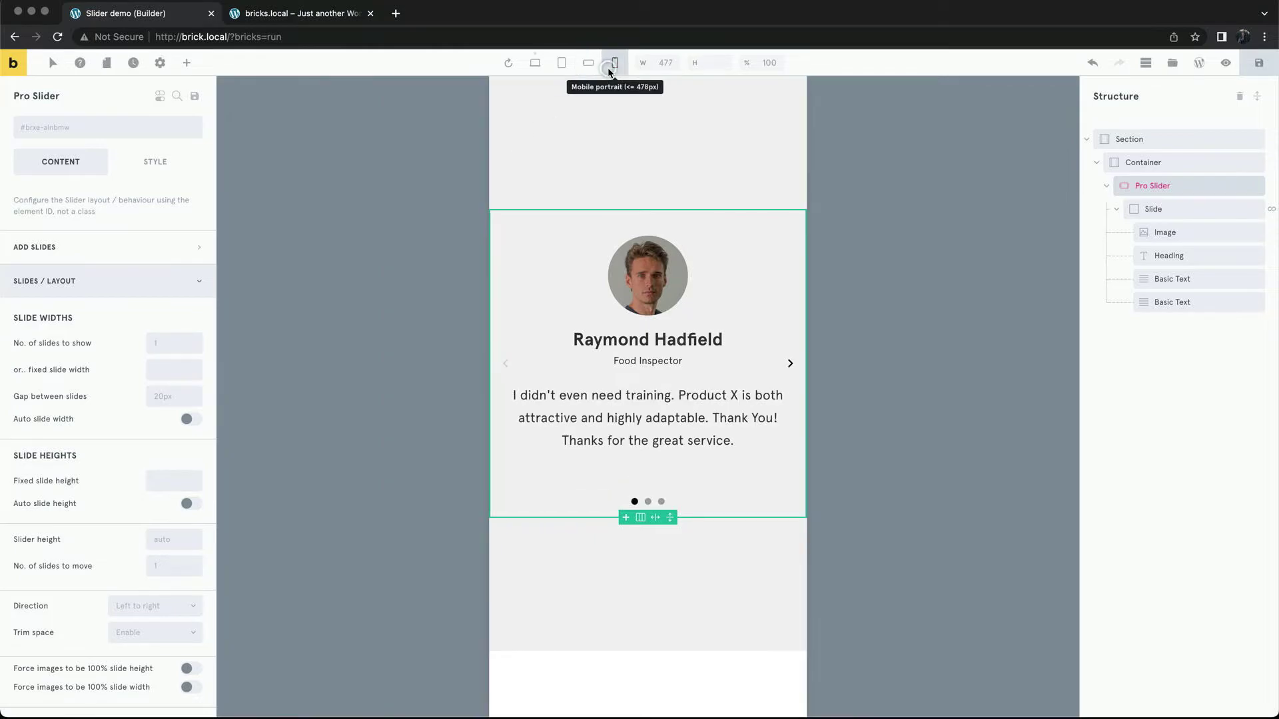
pyautogui.click(535, 62)
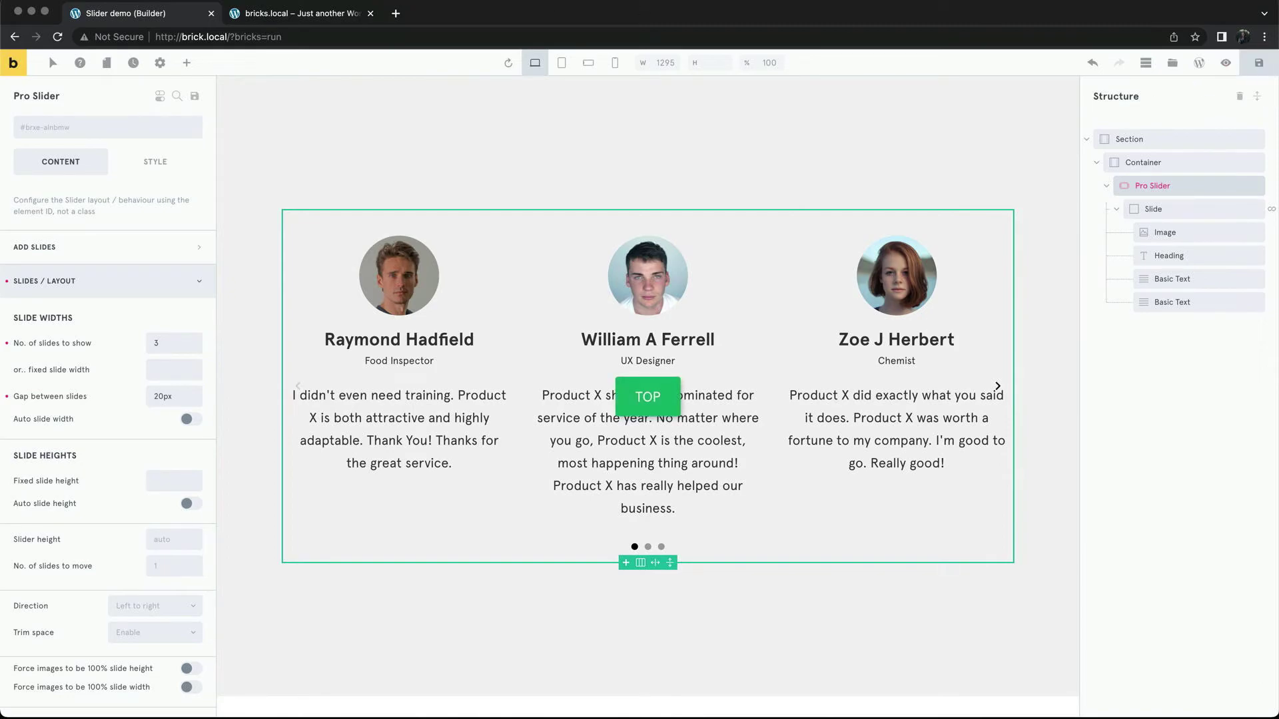
# Reload brick.local in the front-end tab and advance the testimonial slider by one slide to check the spacing
pyautogui.click(324, 13)
pyautogui.click(323, 33)
pyautogui.press('Return')
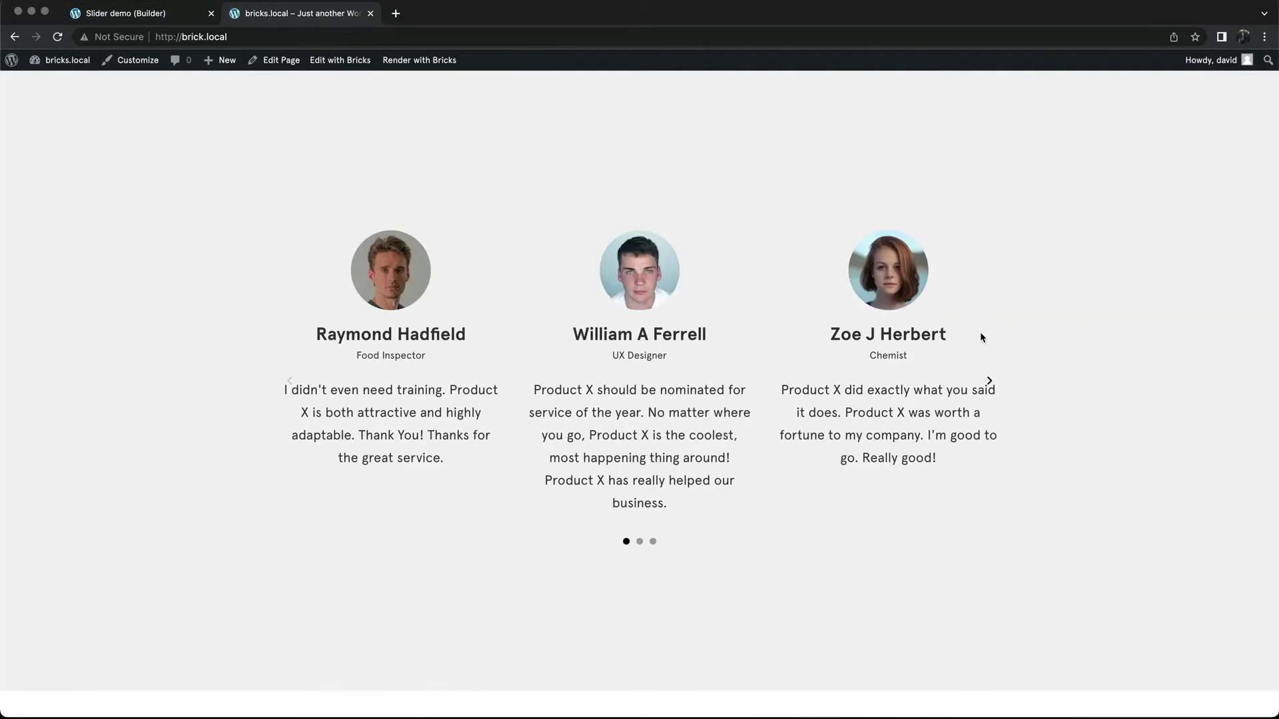
pyautogui.click(988, 381)
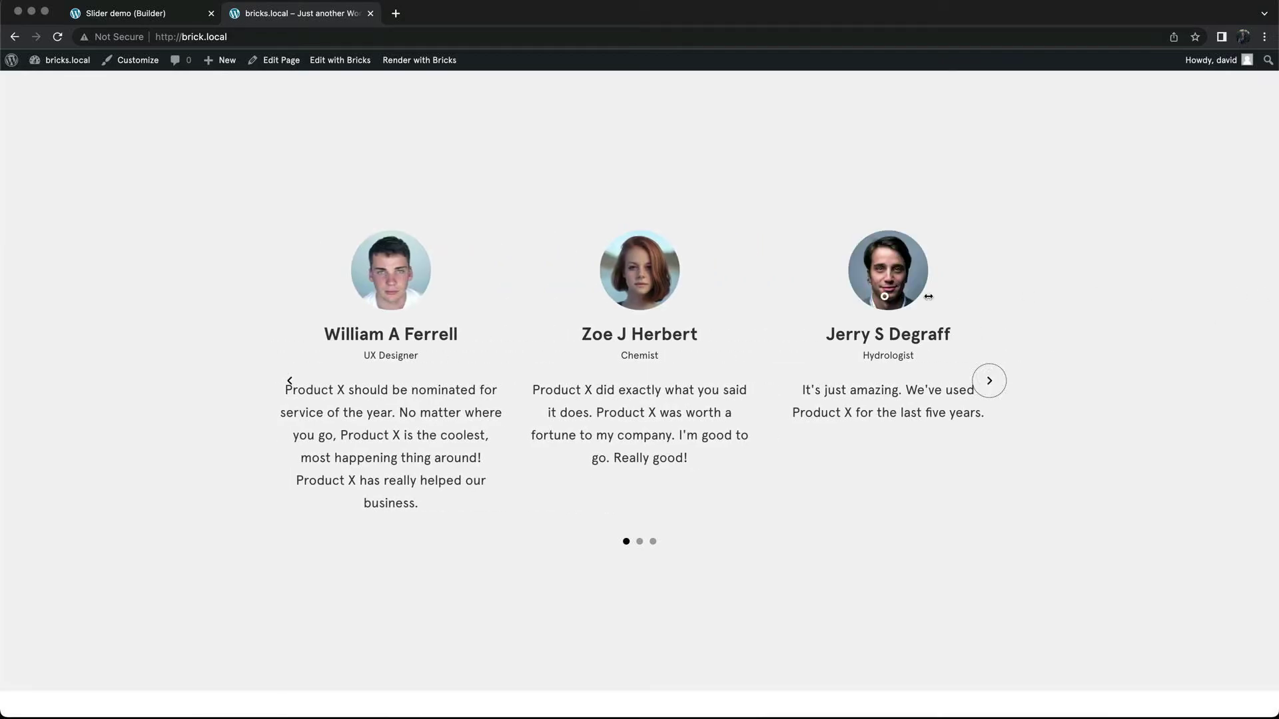
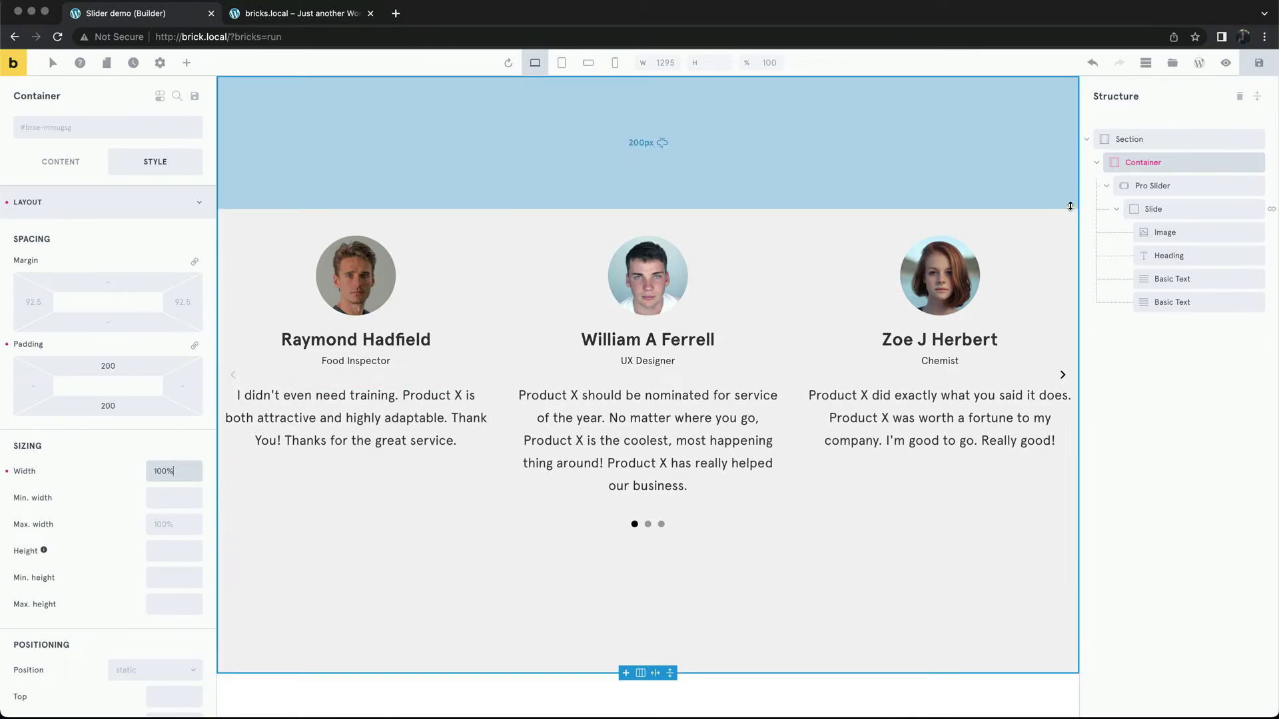
# Set the Pro Slider's interaction type to Loop and save the page
pyautogui.click(1140, 187)
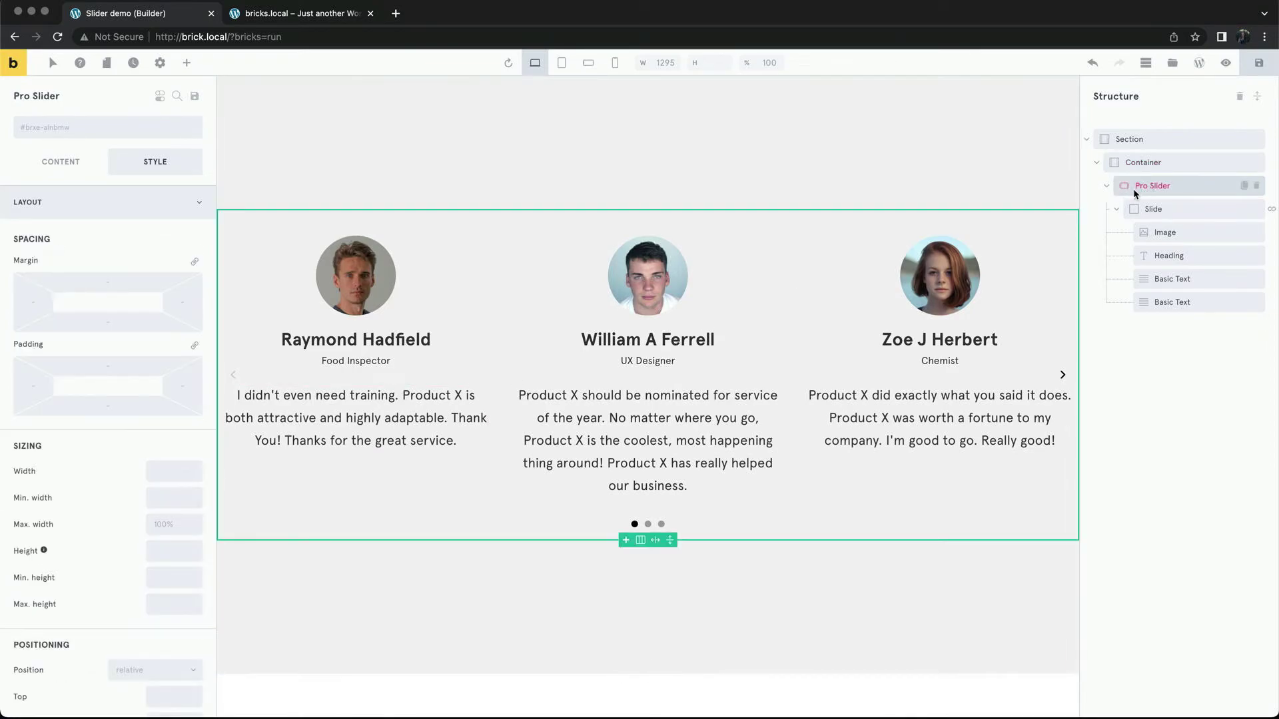
pyautogui.click(65, 161)
pyautogui.click(111, 316)
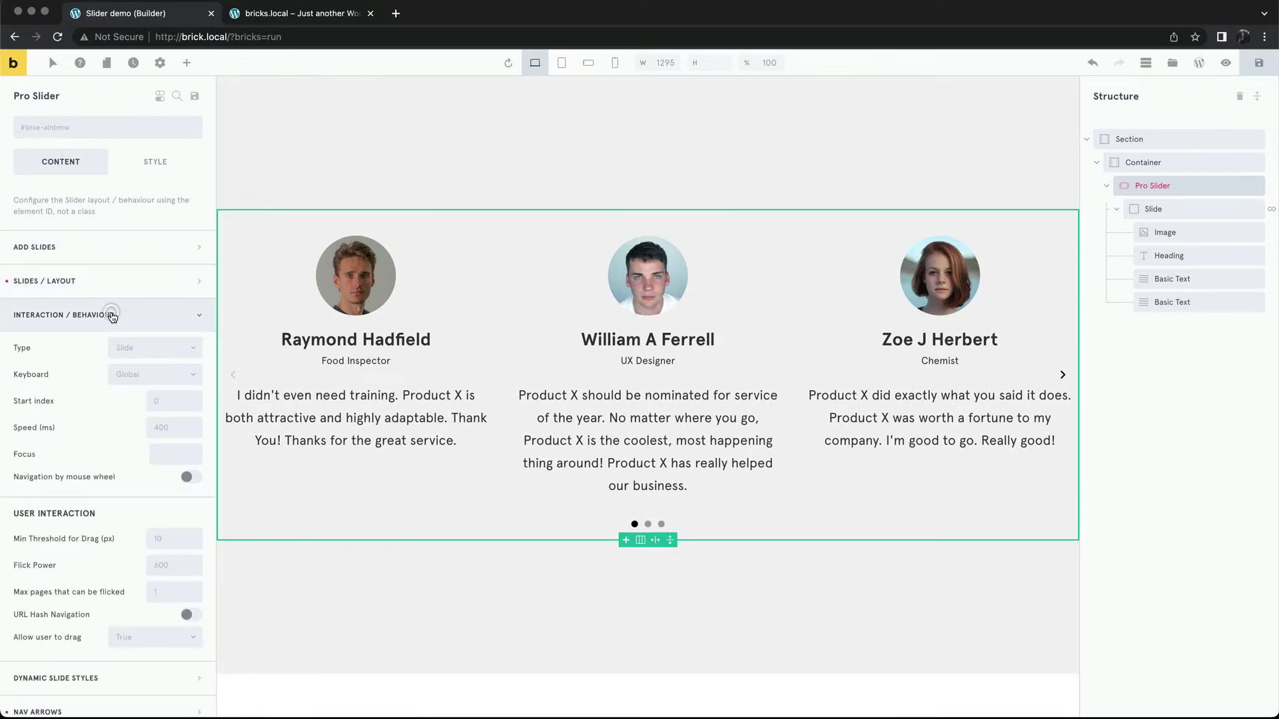
pyautogui.click(142, 351)
pyautogui.click(141, 372)
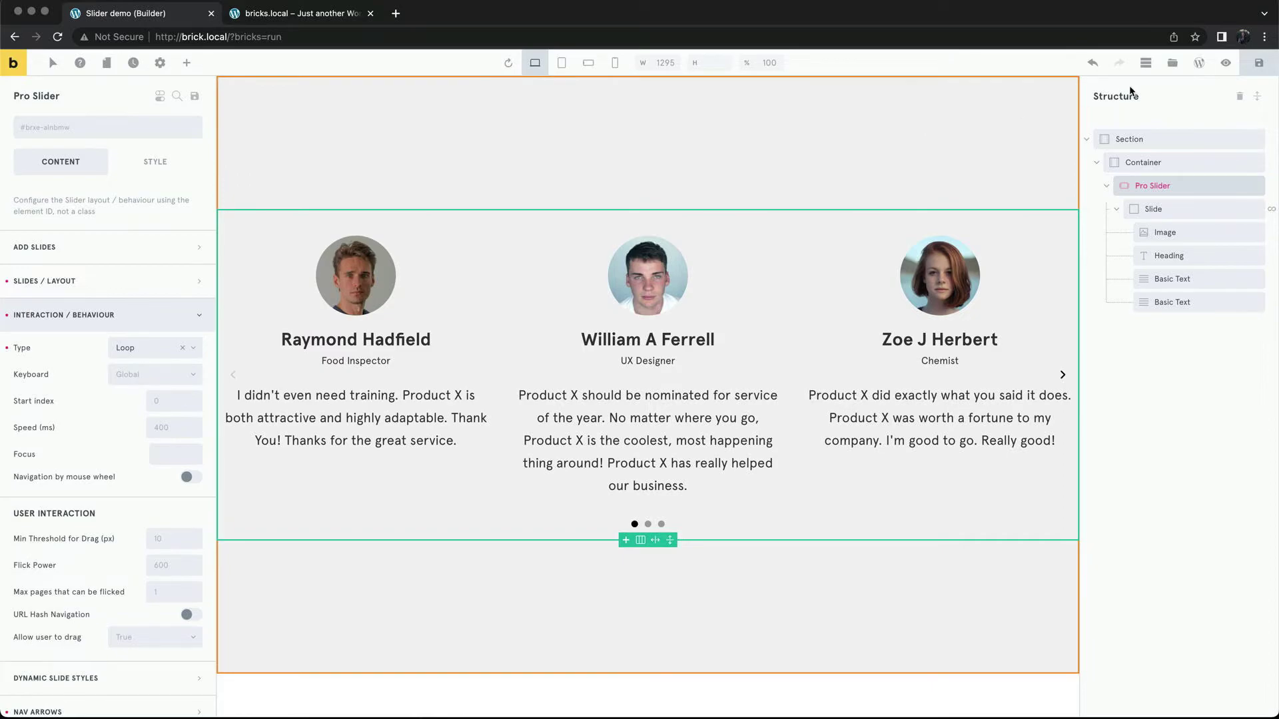
pyautogui.click(1258, 64)
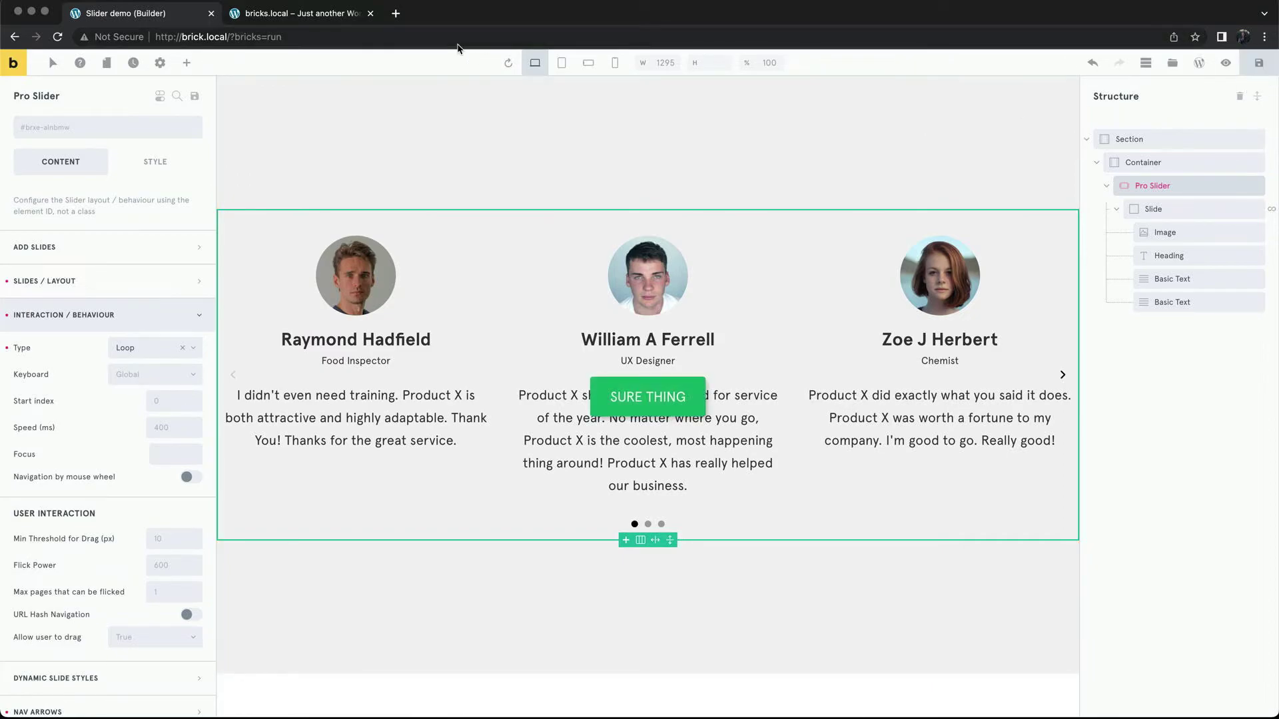
# Reload the front end, swipe the looping slider back past its first slide, and check the full-width layout at reduced browser zoom
pyautogui.click(337, 16)
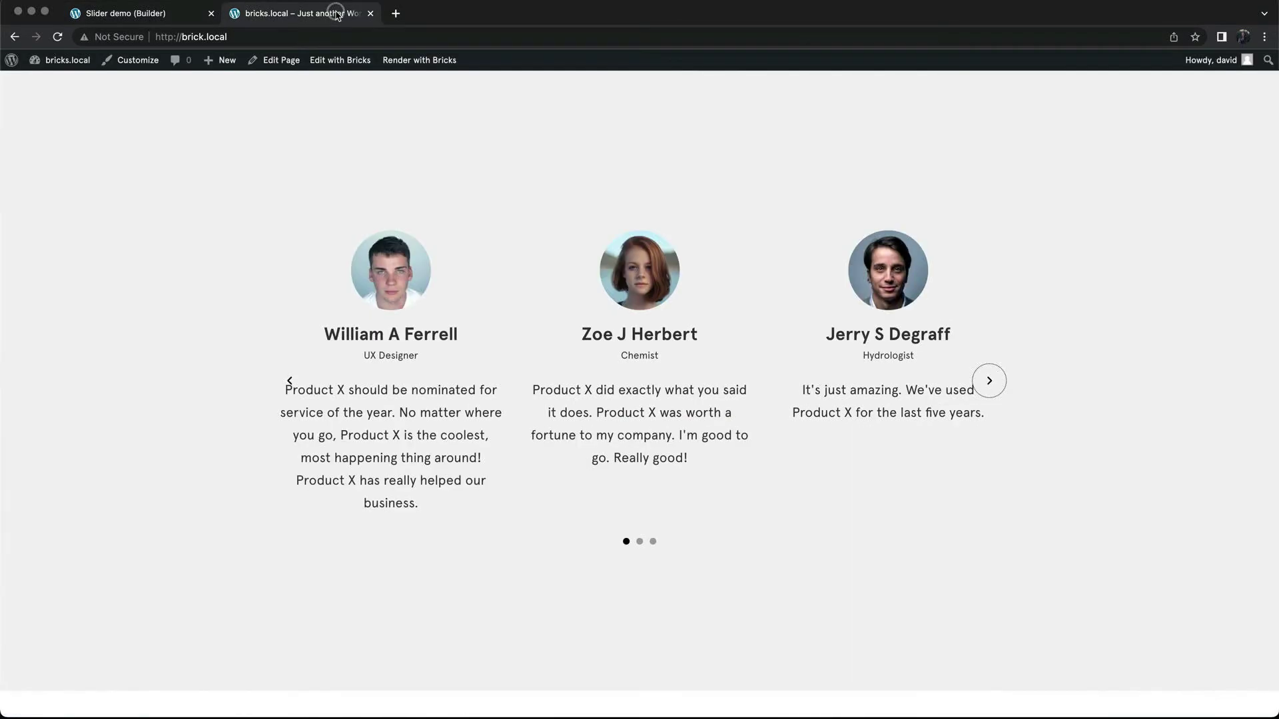
pyautogui.click(57, 37)
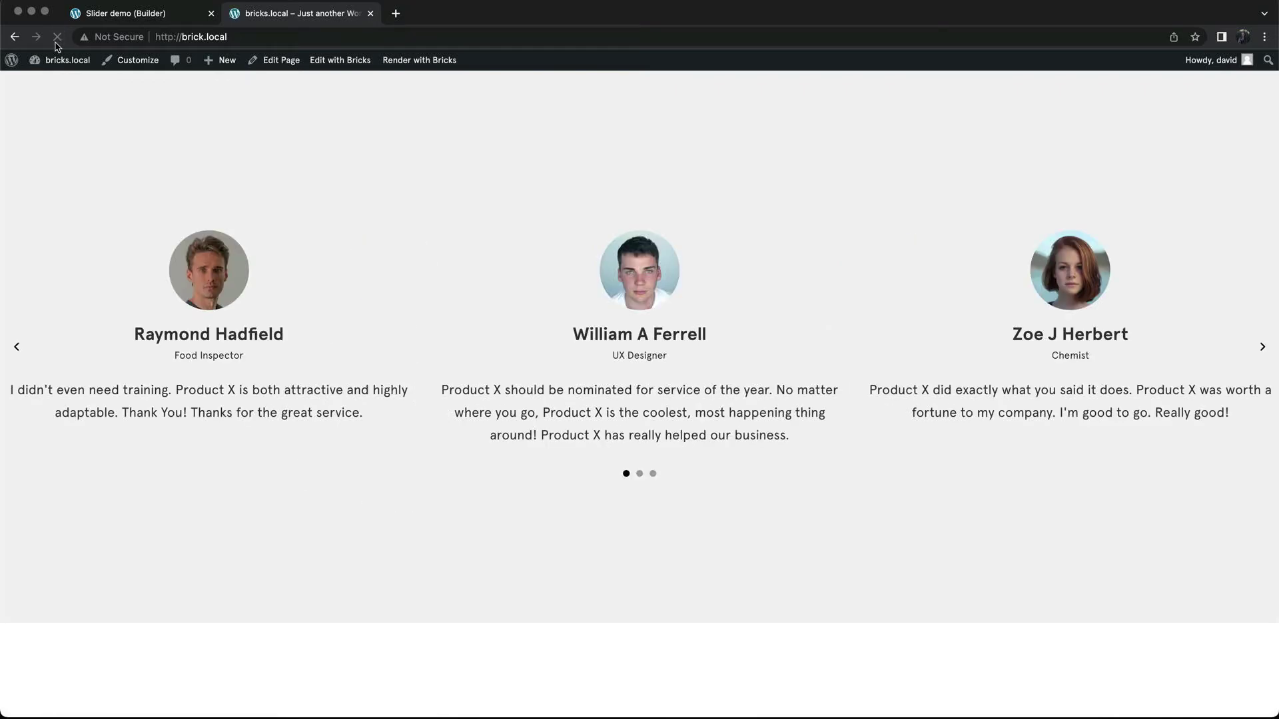
pyautogui.moveTo(763, 303)
pyautogui.mouseDown()
pyautogui.moveTo(509, 297)
pyautogui.moveTo(745, 305)
pyautogui.mouseUp()
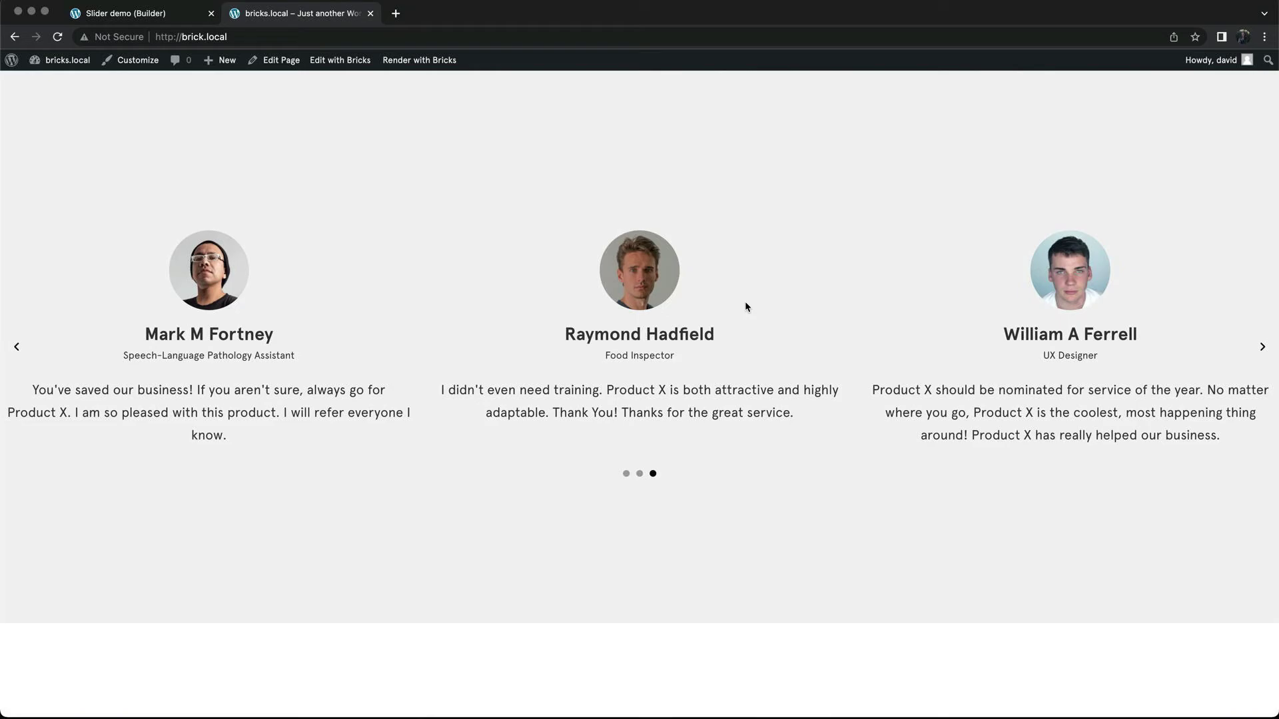
pyautogui.press('super+minus')
pyautogui.press('super+minus')
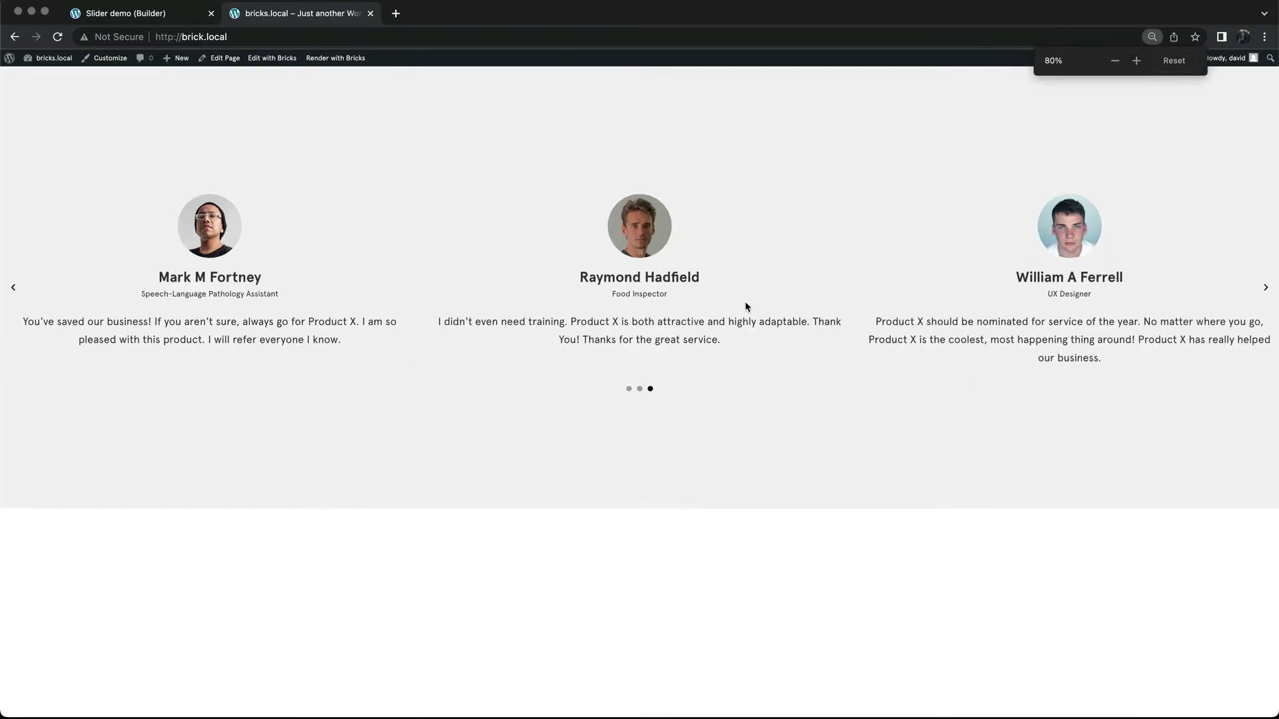
pyautogui.press('super+minus')
pyautogui.press('super+equal')
pyautogui.press('super+equal')
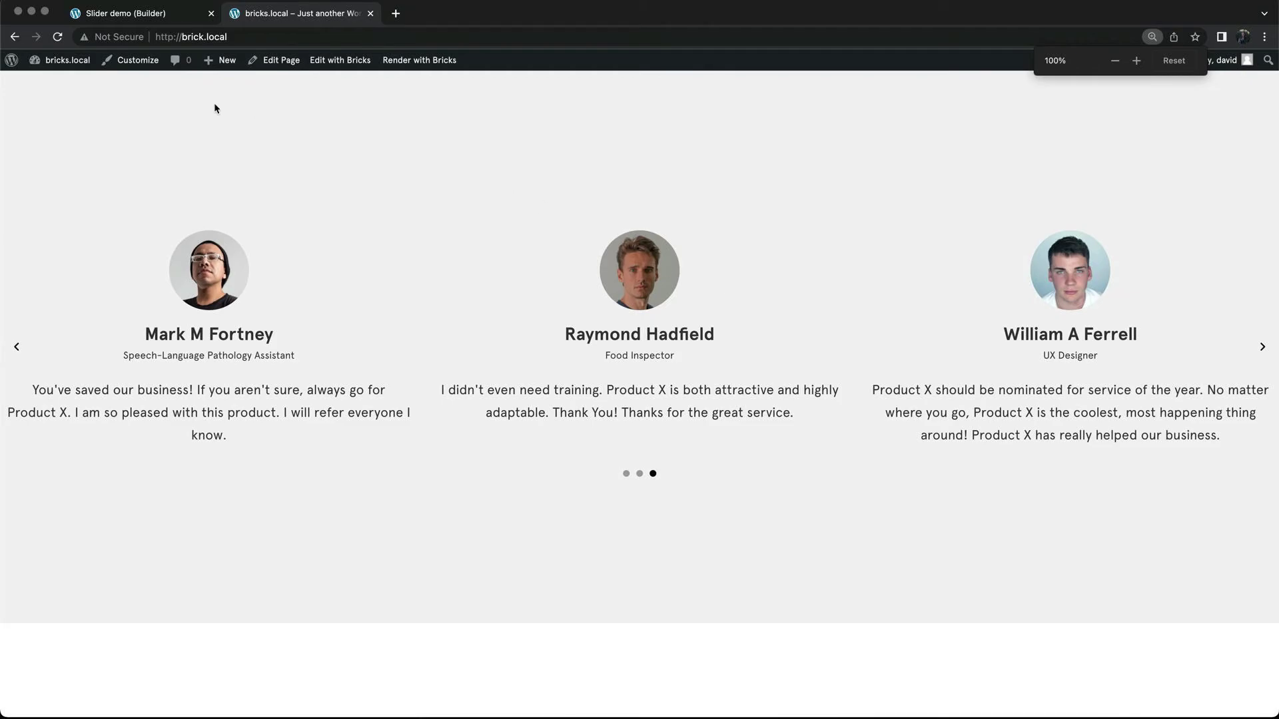
pyautogui.click(148, 14)
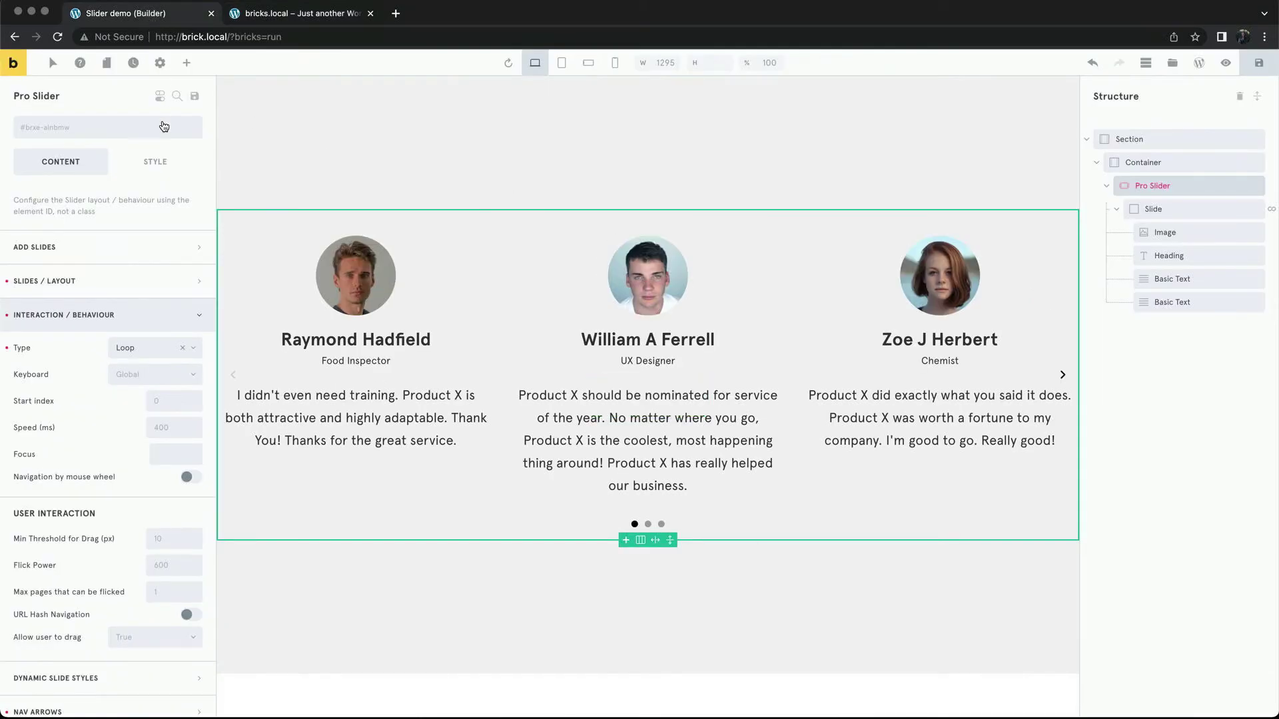
pyautogui.click(146, 310)
pyautogui.click(145, 287)
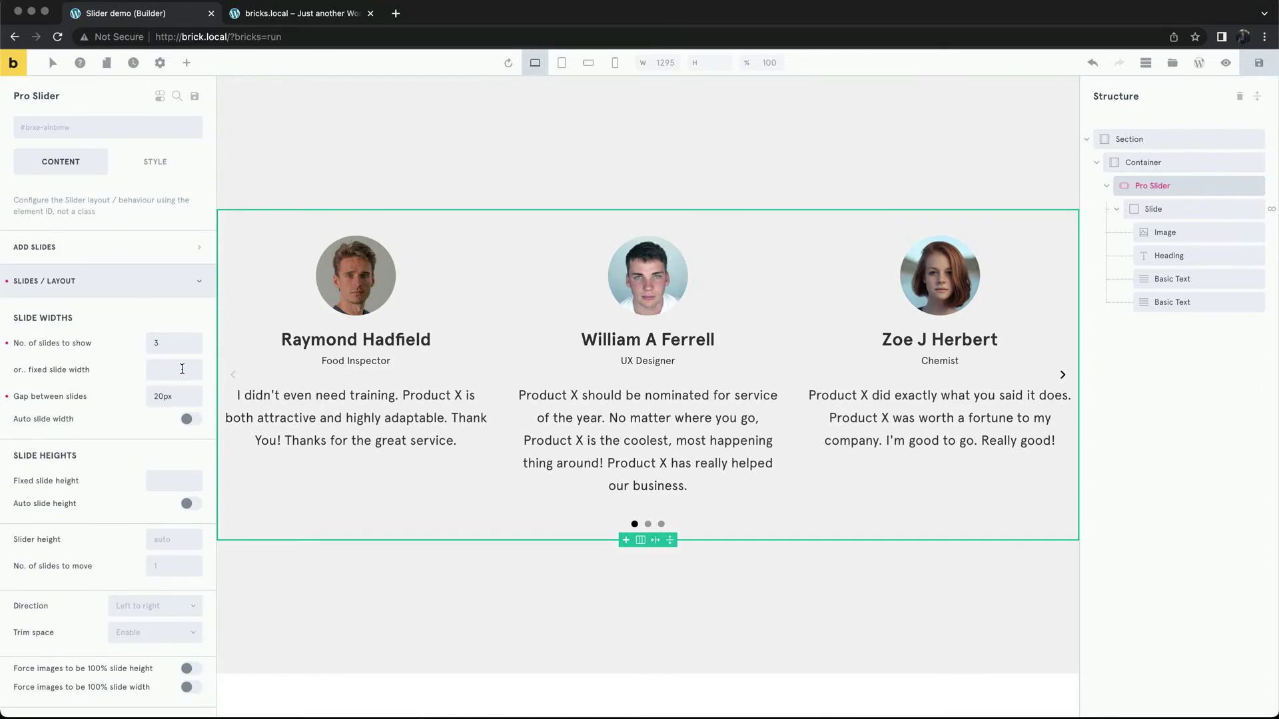
pyautogui.click(6, 345)
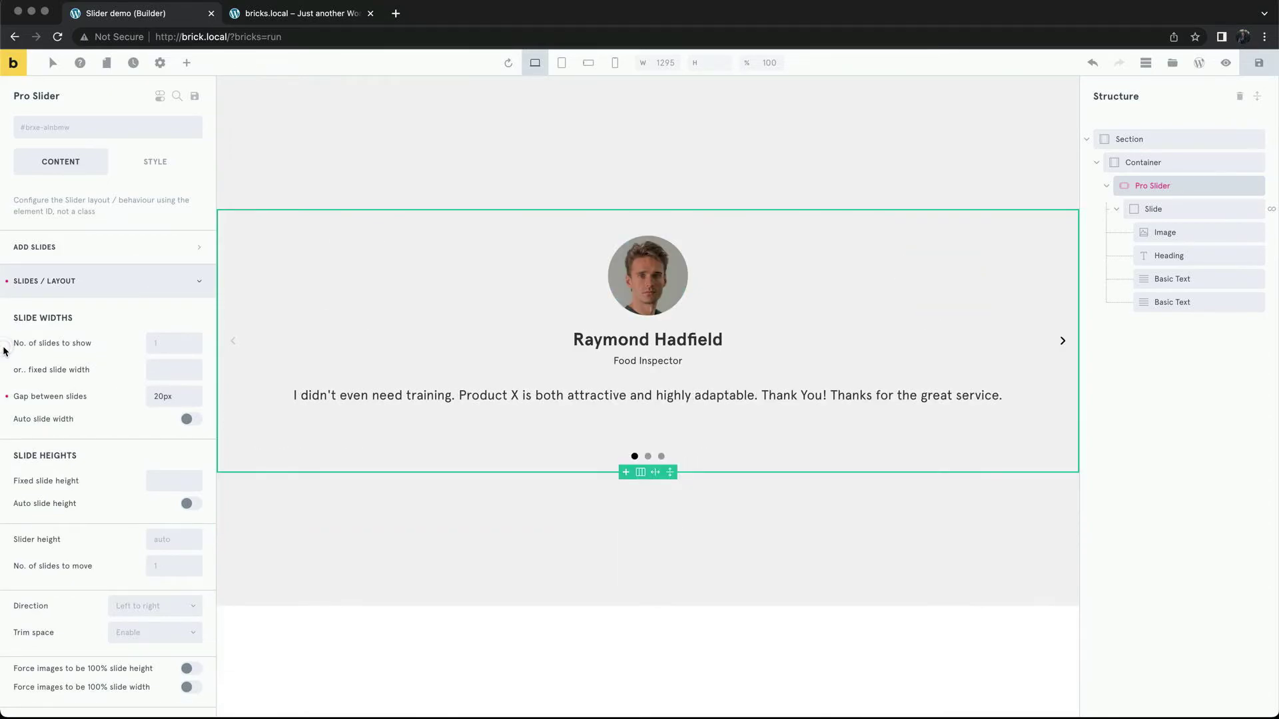
# Set the Pro Slider's fixed slide width to 400px at the desktop breakpoint and save the page
pyautogui.click(169, 370)
pyautogui.write('4')
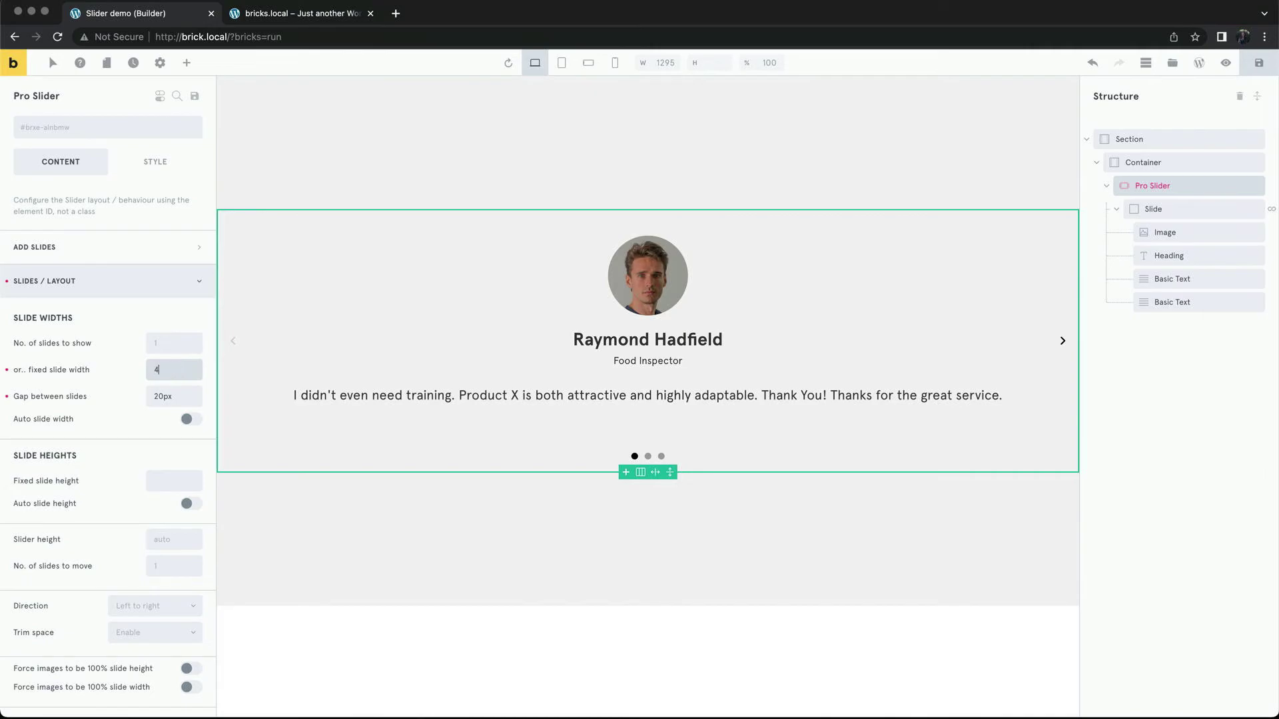
pyautogui.write('00')
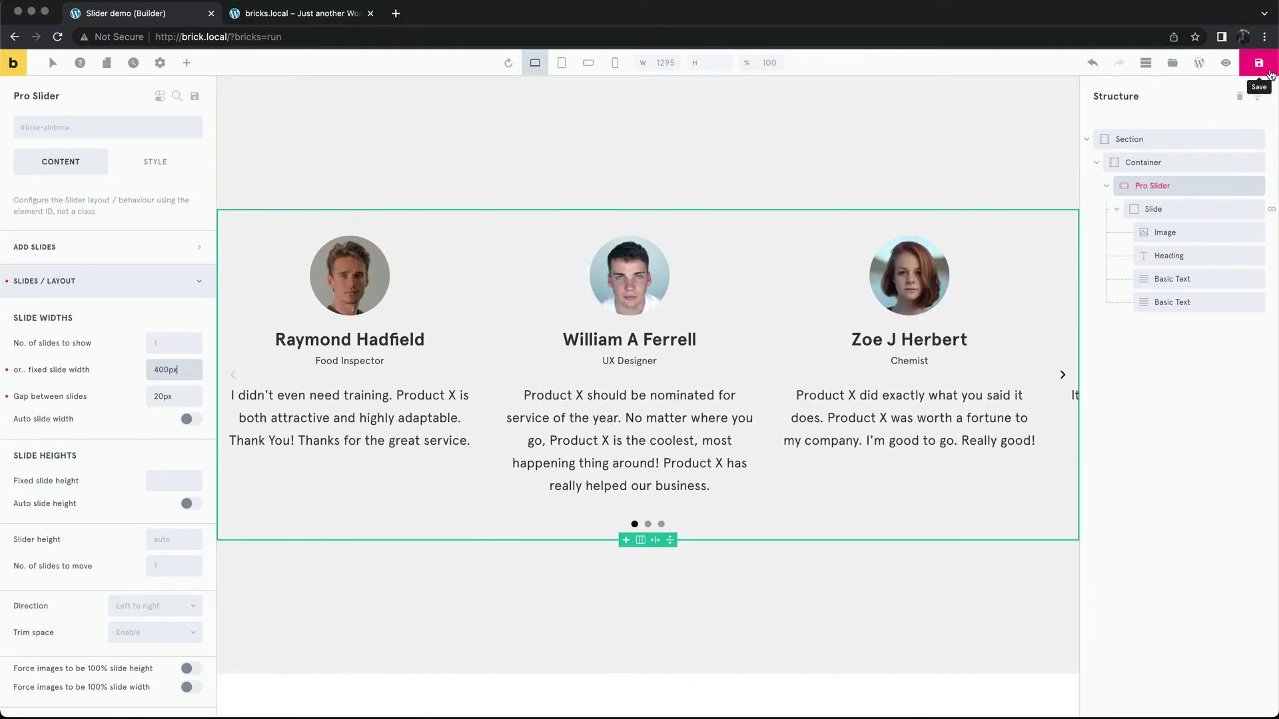
pyautogui.click(442, 65)
# Reload brick.local in the front-end tab and check the testimonial slider with its 400px fixed slide width
pyautogui.click(321, 23)
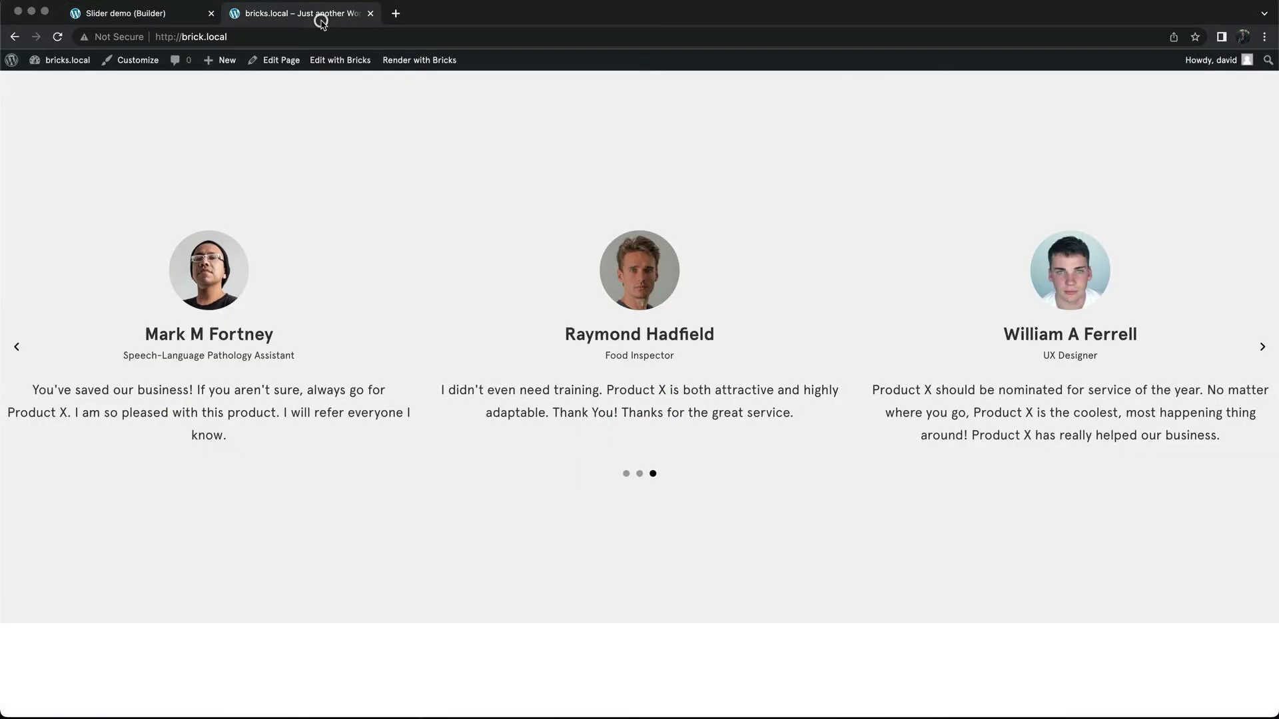
pyautogui.click(321, 34)
pyautogui.press('Return')
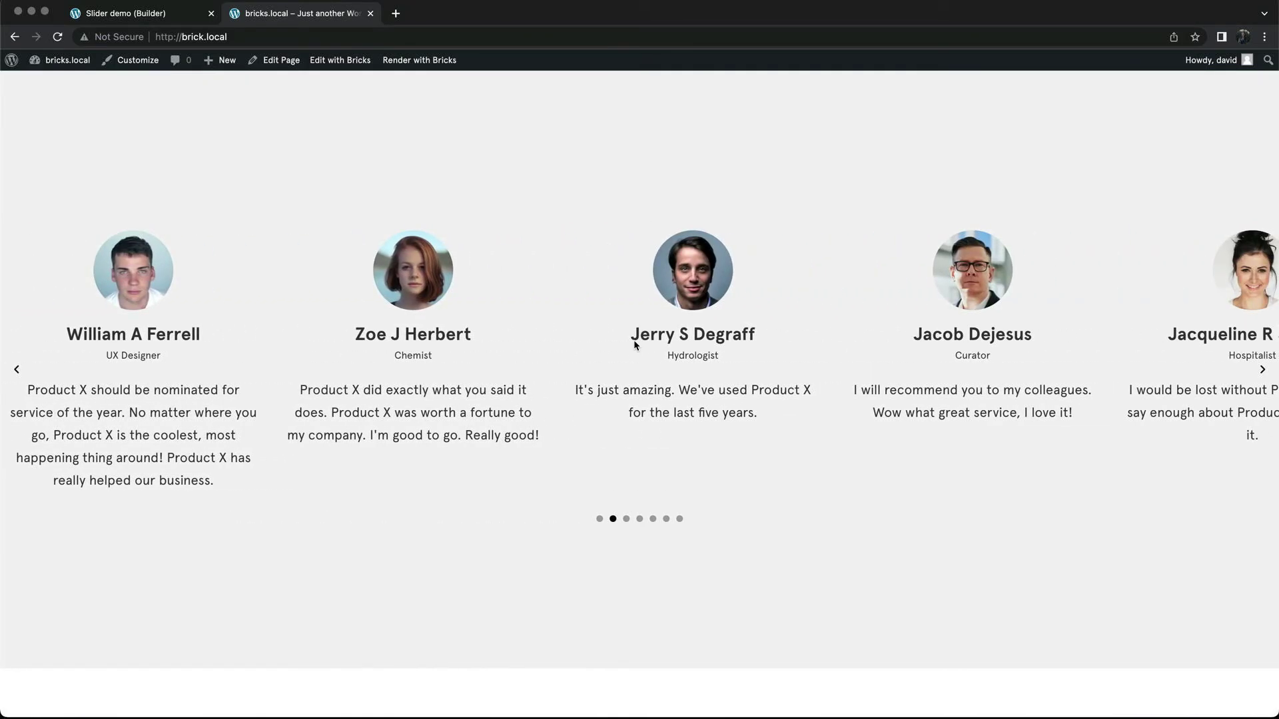
# Return to the Slider demo builder and set the fixed slide width to 50% for the tablet portrait breakpoint
pyautogui.click(158, 15)
pyautogui.click(564, 63)
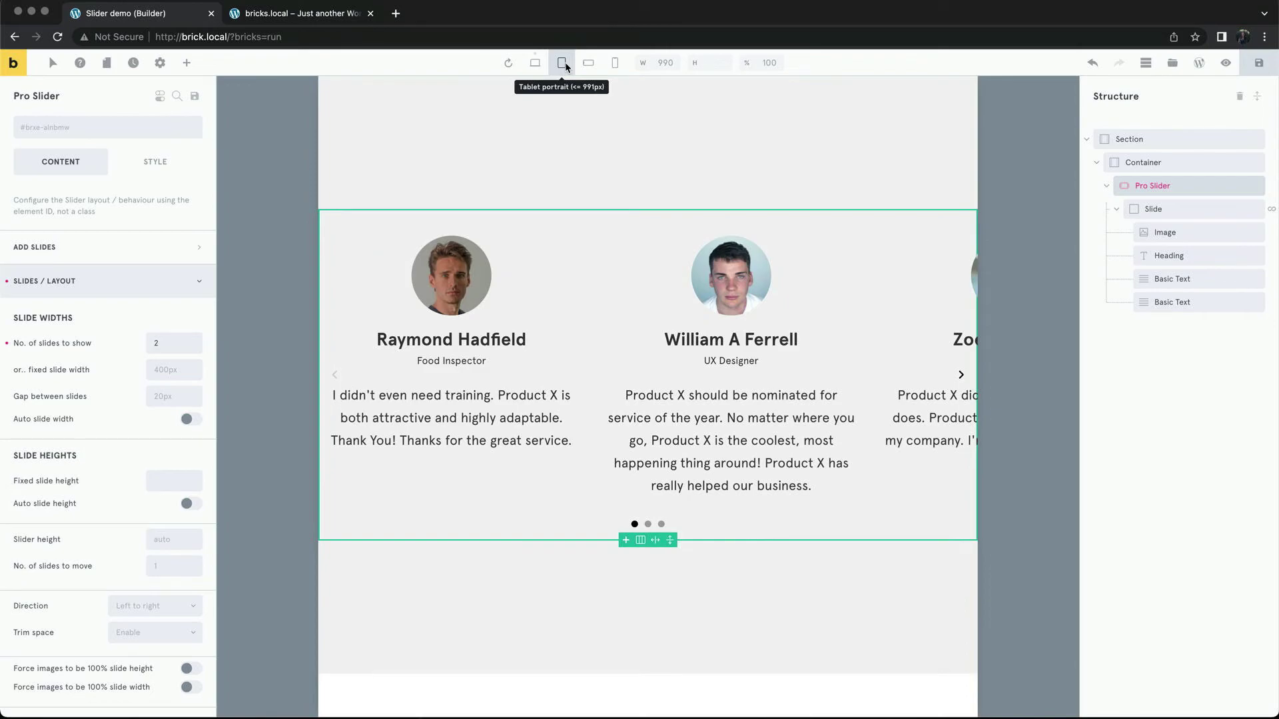
pyautogui.click(187, 370)
pyautogui.write('5')
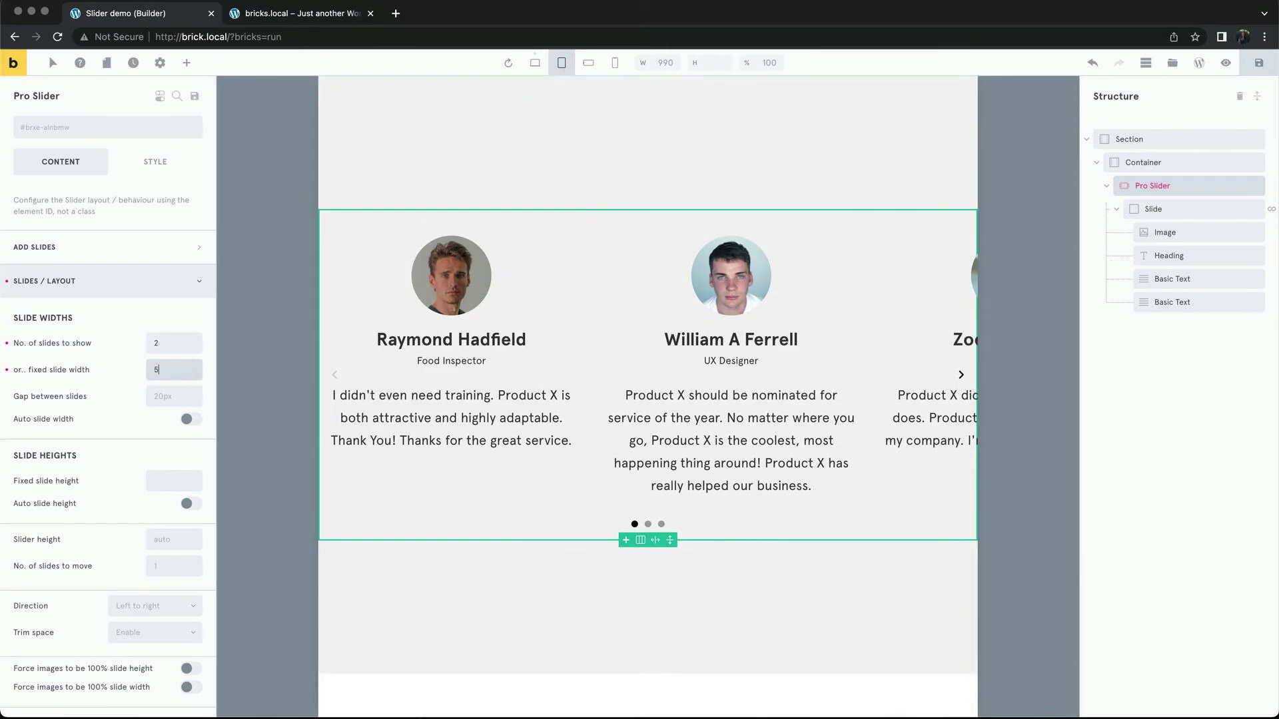
pyautogui.write('0%')
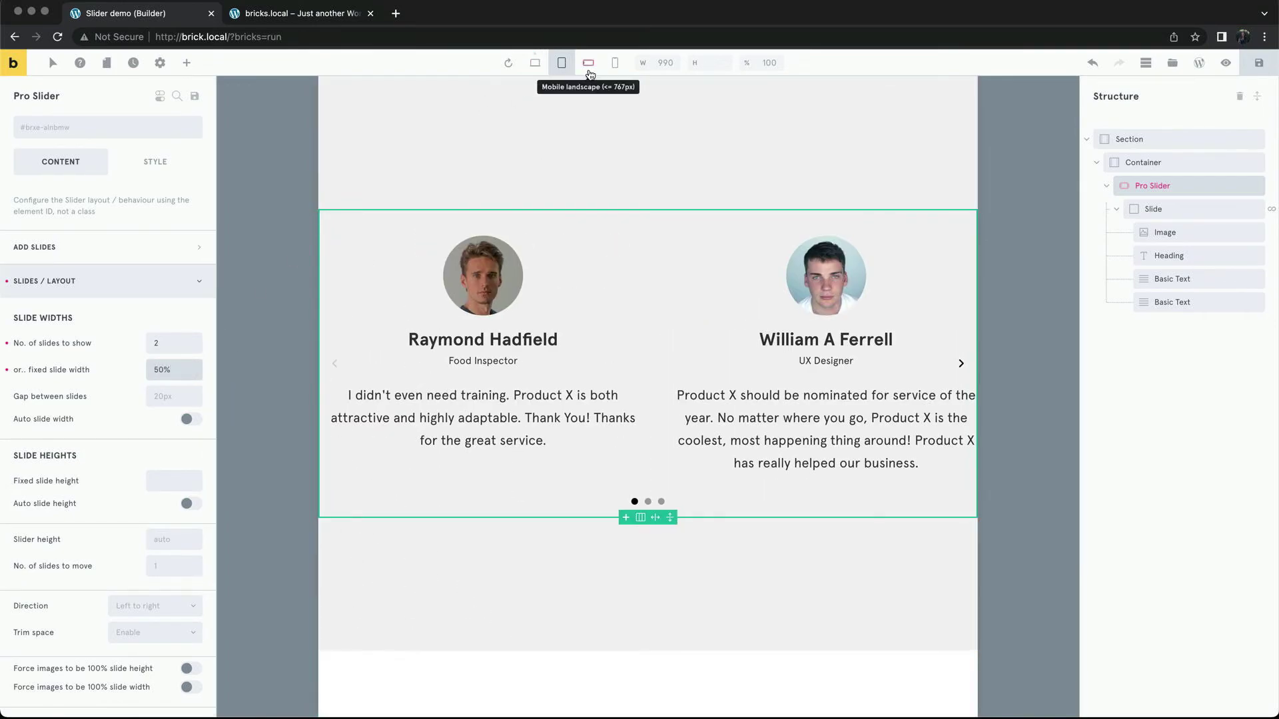
# Set the Pro Slider's fixed slide width to 100% for the mobile landscape breakpoint
pyautogui.click(589, 63)
pyautogui.click(176, 370)
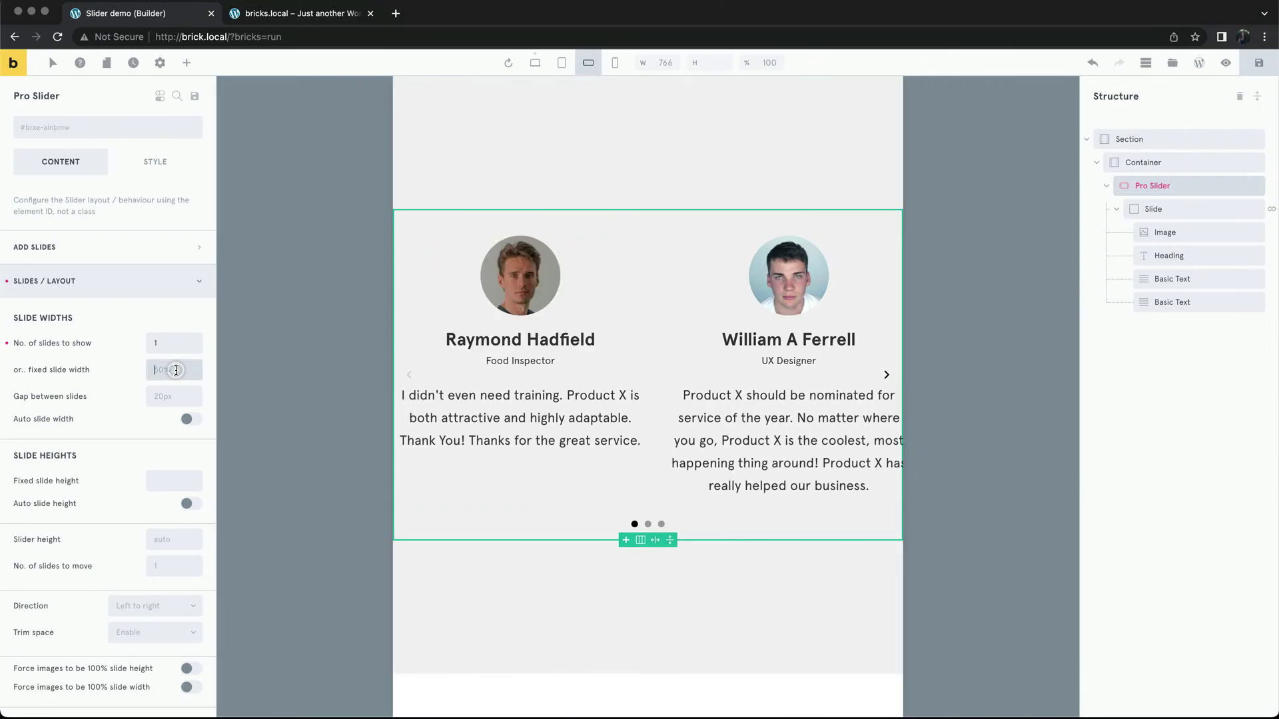
pyautogui.write('100%')
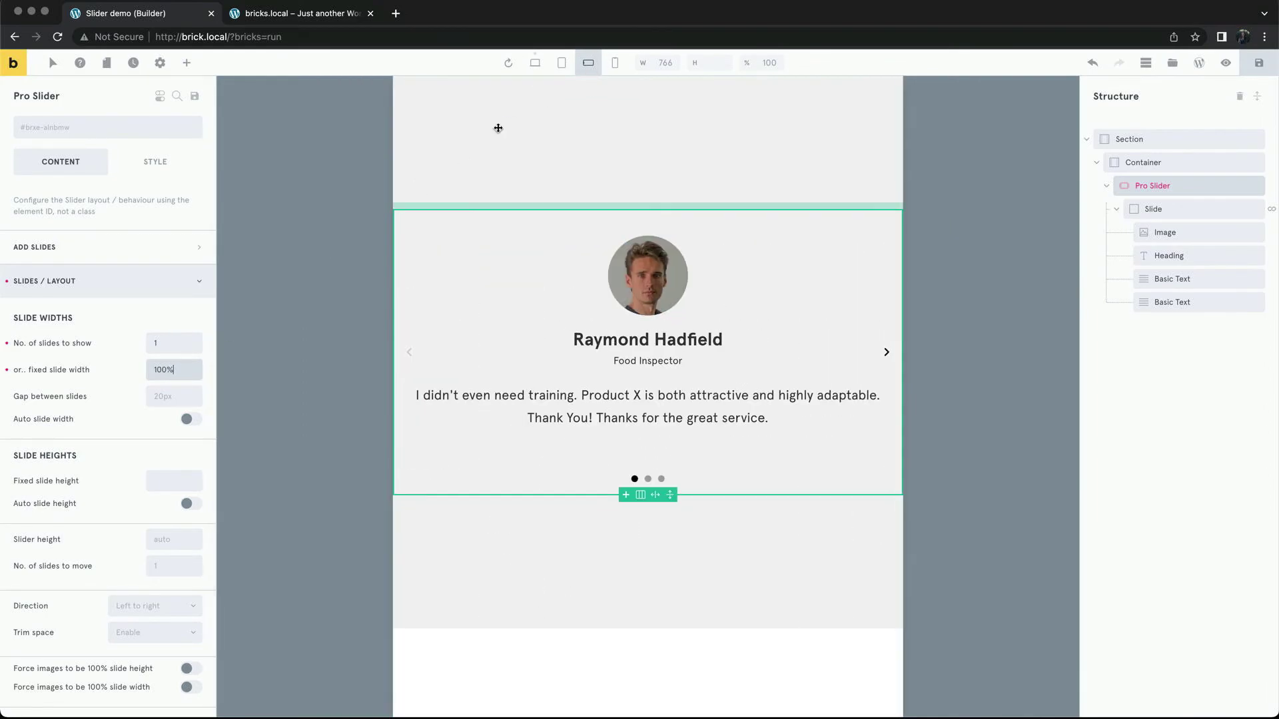
# Switch the builder back to the desktop breakpoint and save the page with the responsive slide widths
pyautogui.click(559, 63)
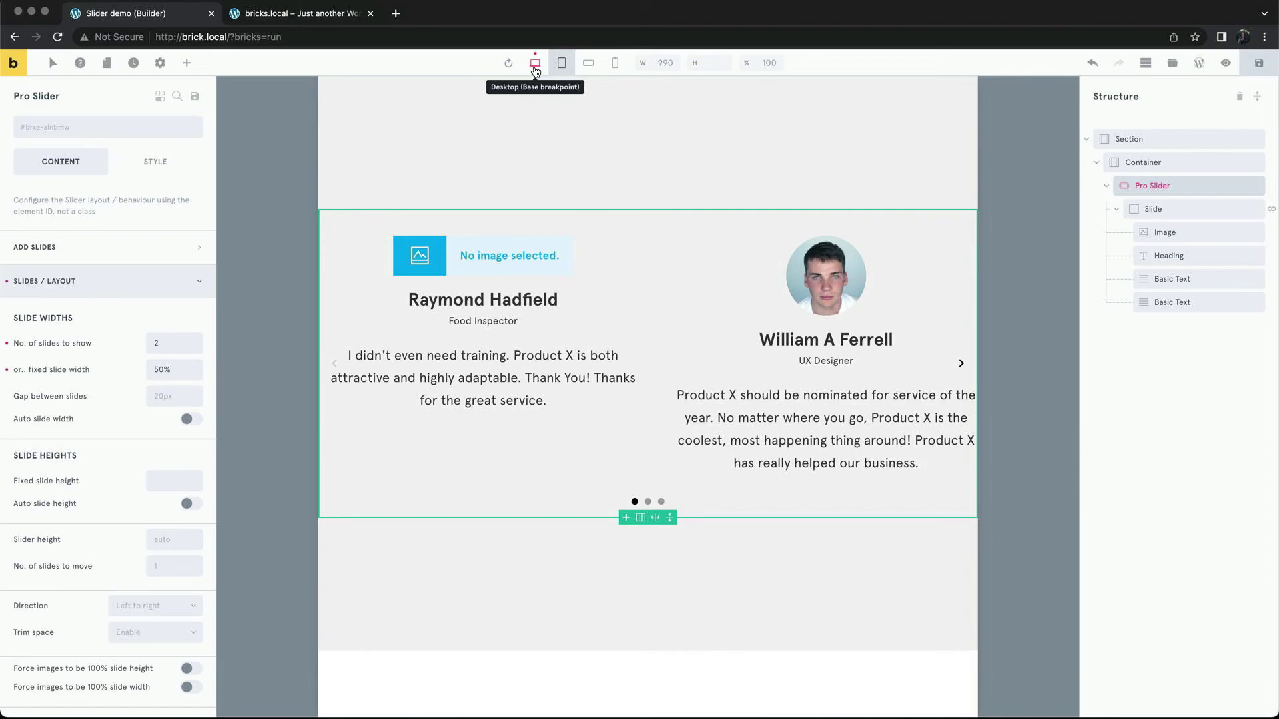
pyautogui.click(534, 64)
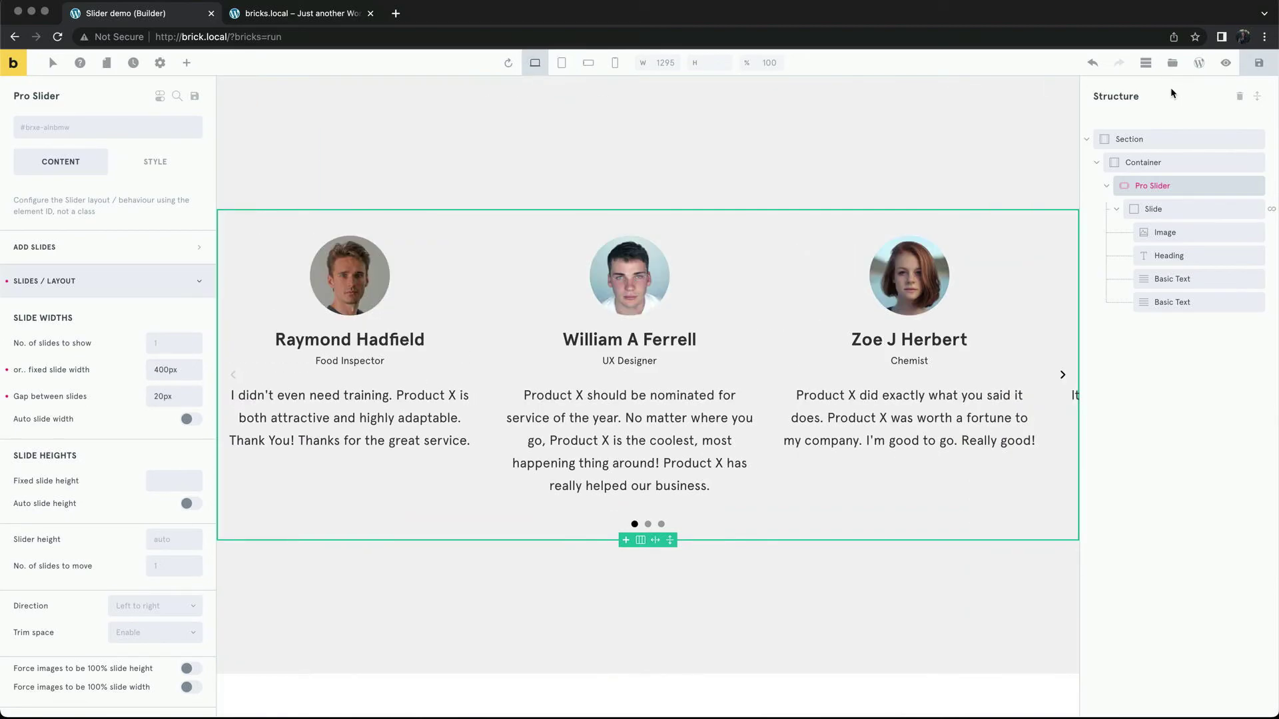
pyautogui.click(1256, 64)
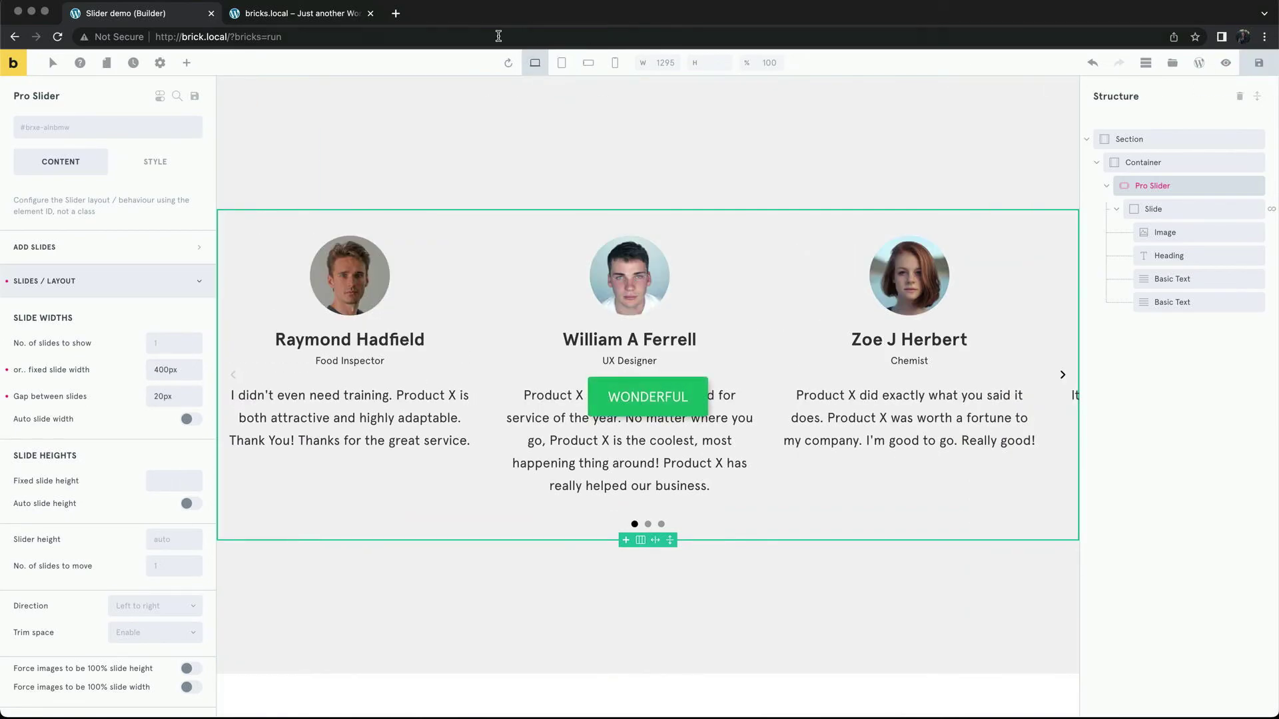
# Reload the brick.local front end and check the slider after saving the responsive slide widths
pyautogui.click(330, 14)
pyautogui.click(336, 36)
pyautogui.press('Return')
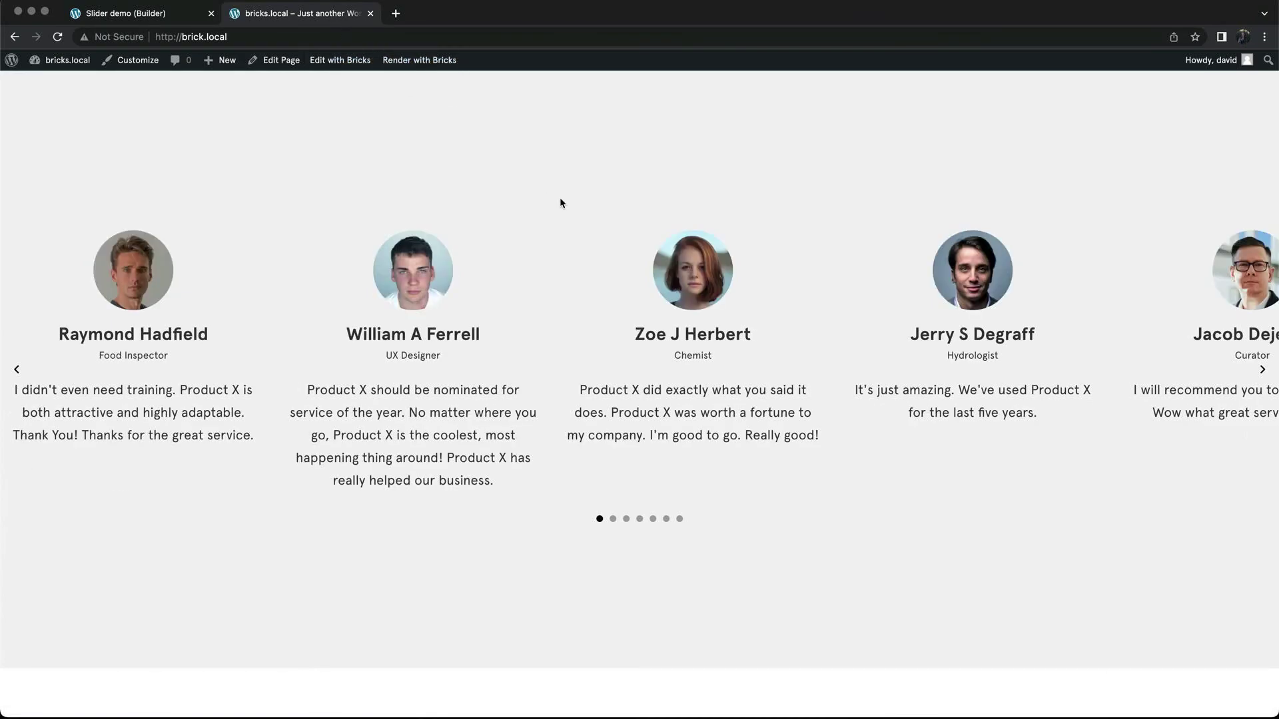
# Return to the Slider demo builder and clear the Pro Slider's pagination dots settings
pyautogui.click(163, 14)
pyautogui.click(127, 281)
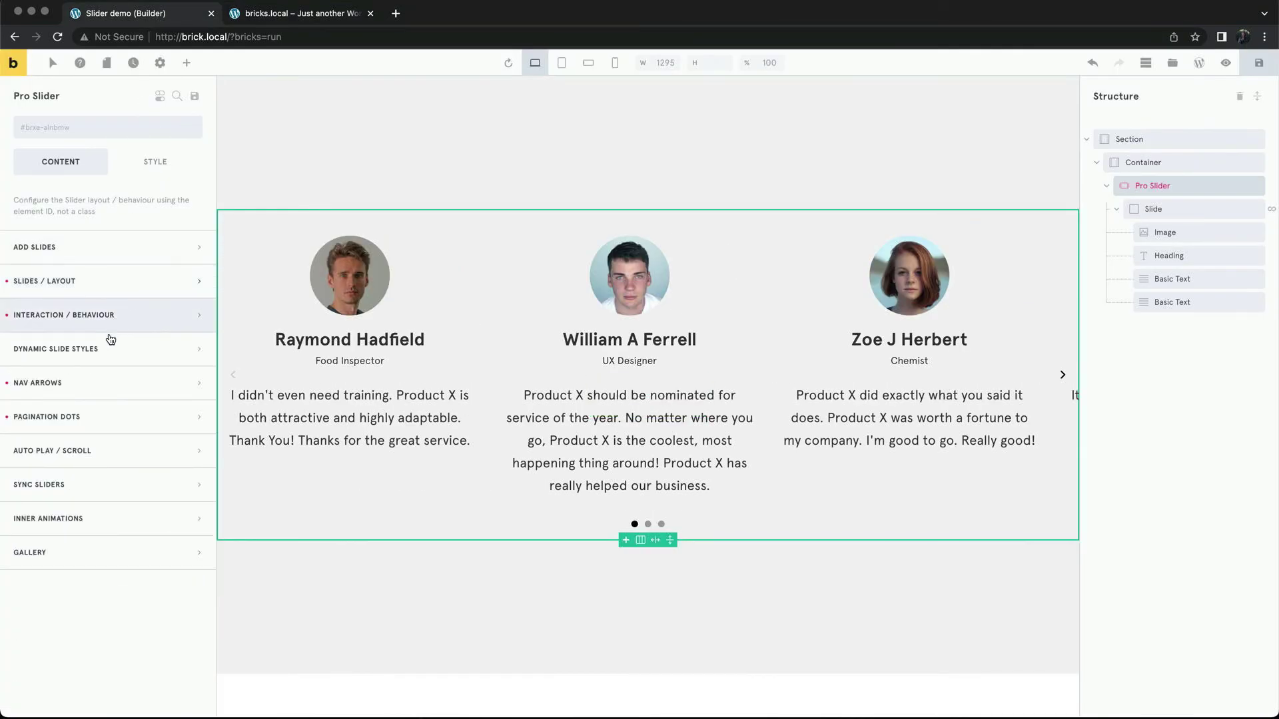
pyautogui.click(8, 418)
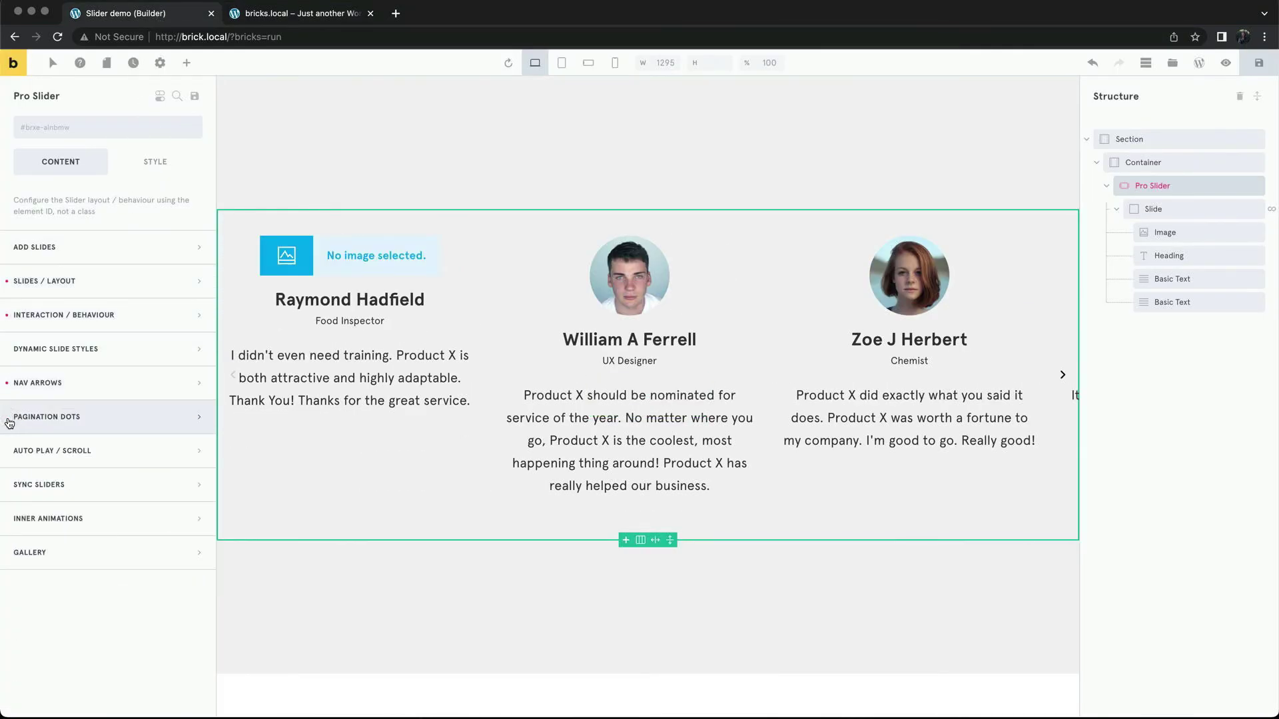
# Enable Auto scroll (continuous) for the Pro Slider and save the page
pyautogui.click(98, 453)
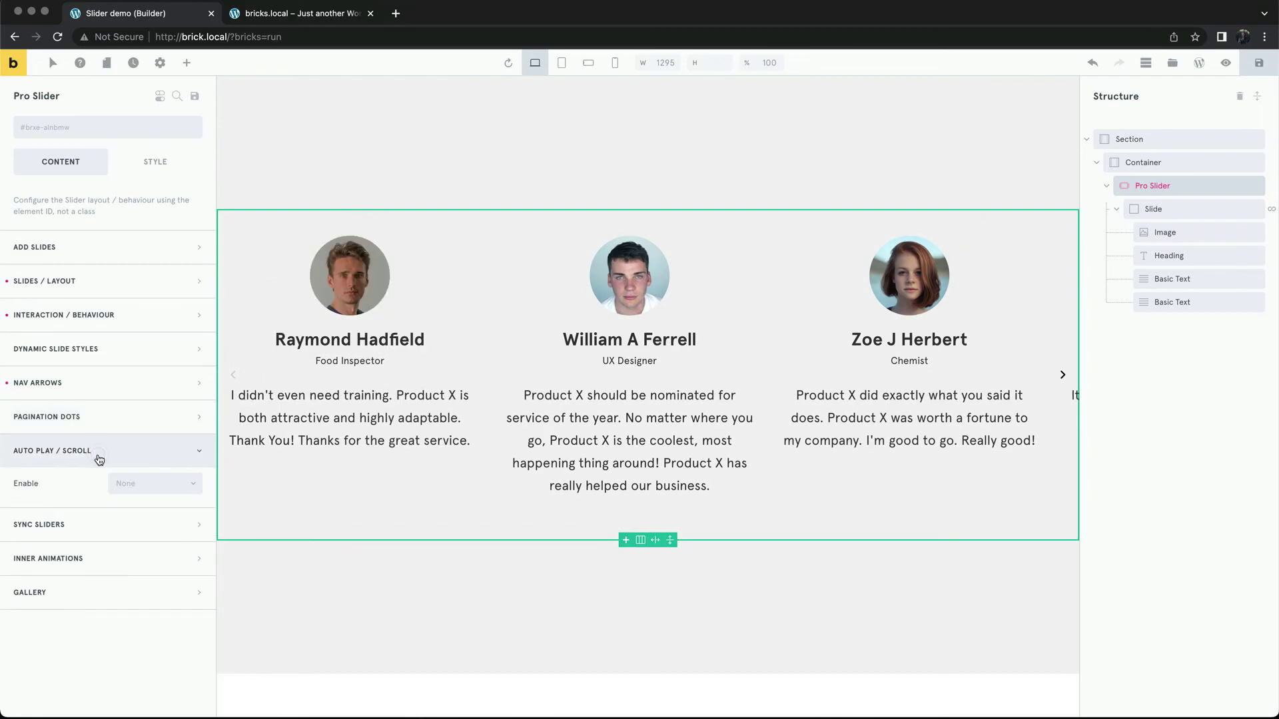
pyautogui.click(152, 490)
pyautogui.click(152, 537)
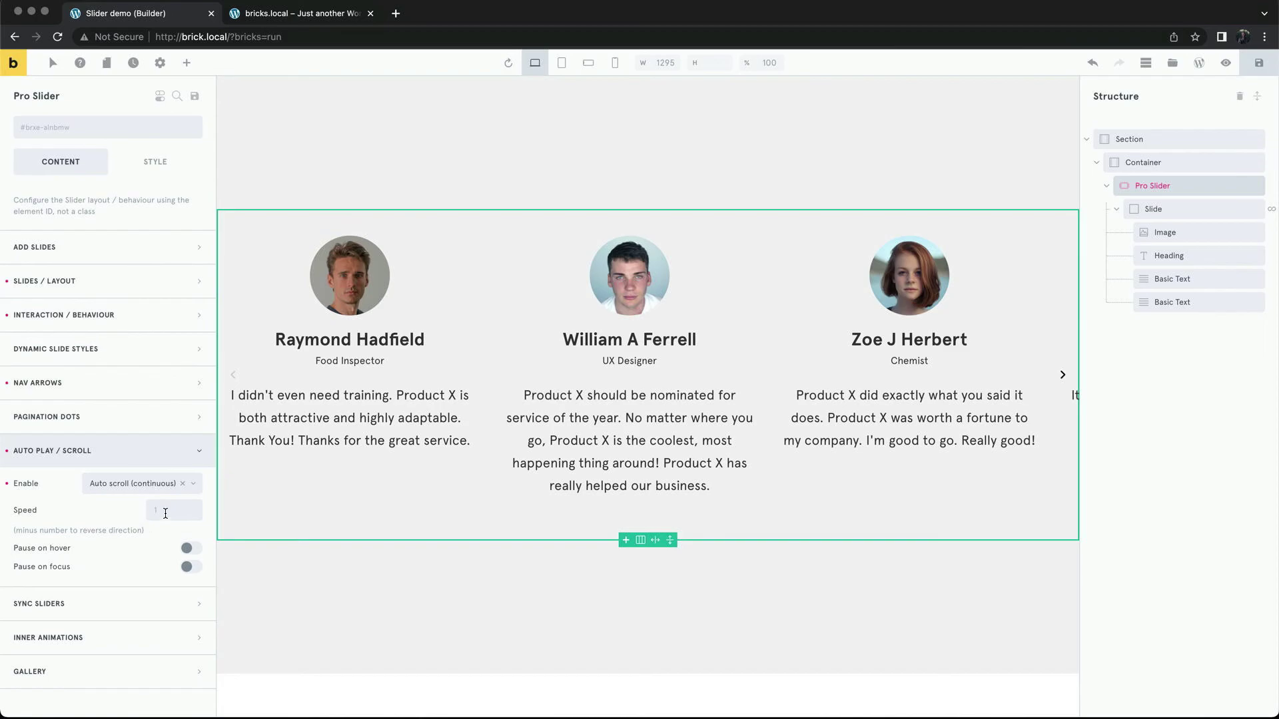
pyautogui.click(1263, 63)
# Reload the brick.local front end and observe the testimonial slider's continuous auto scroll without pagination dots
pyautogui.click(310, 24)
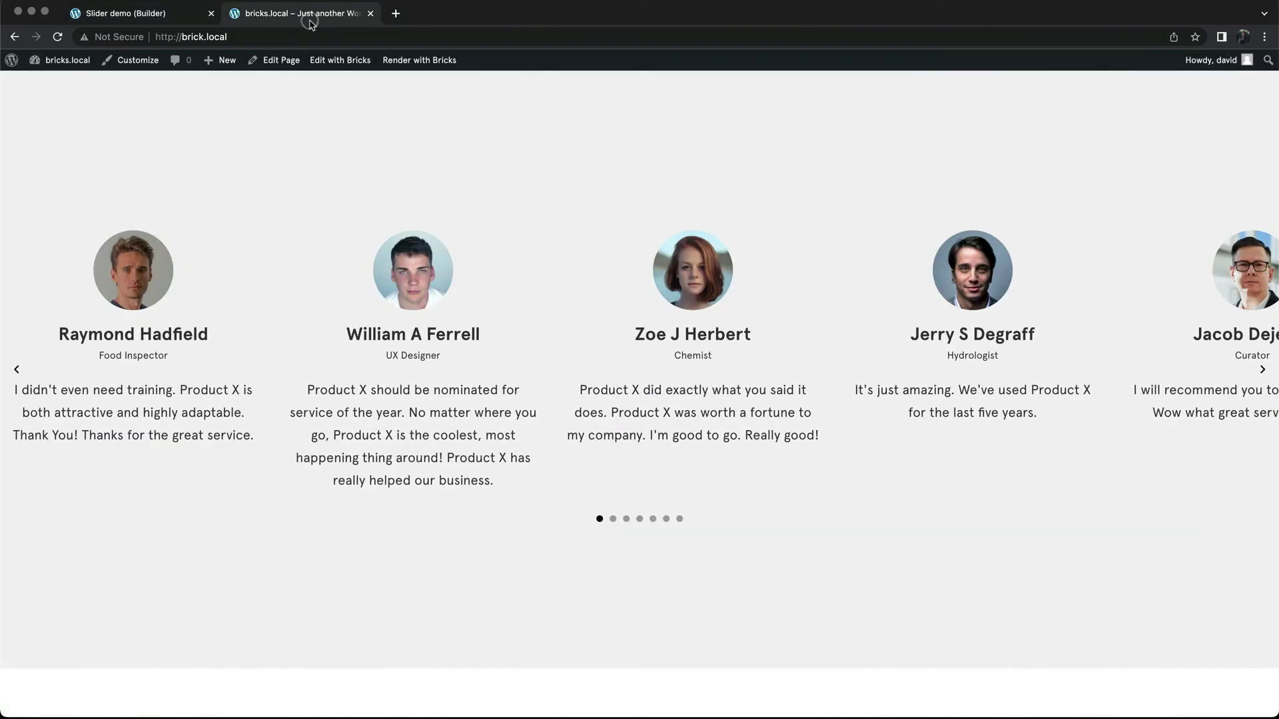
pyautogui.click(325, 37)
pyautogui.press('Return')
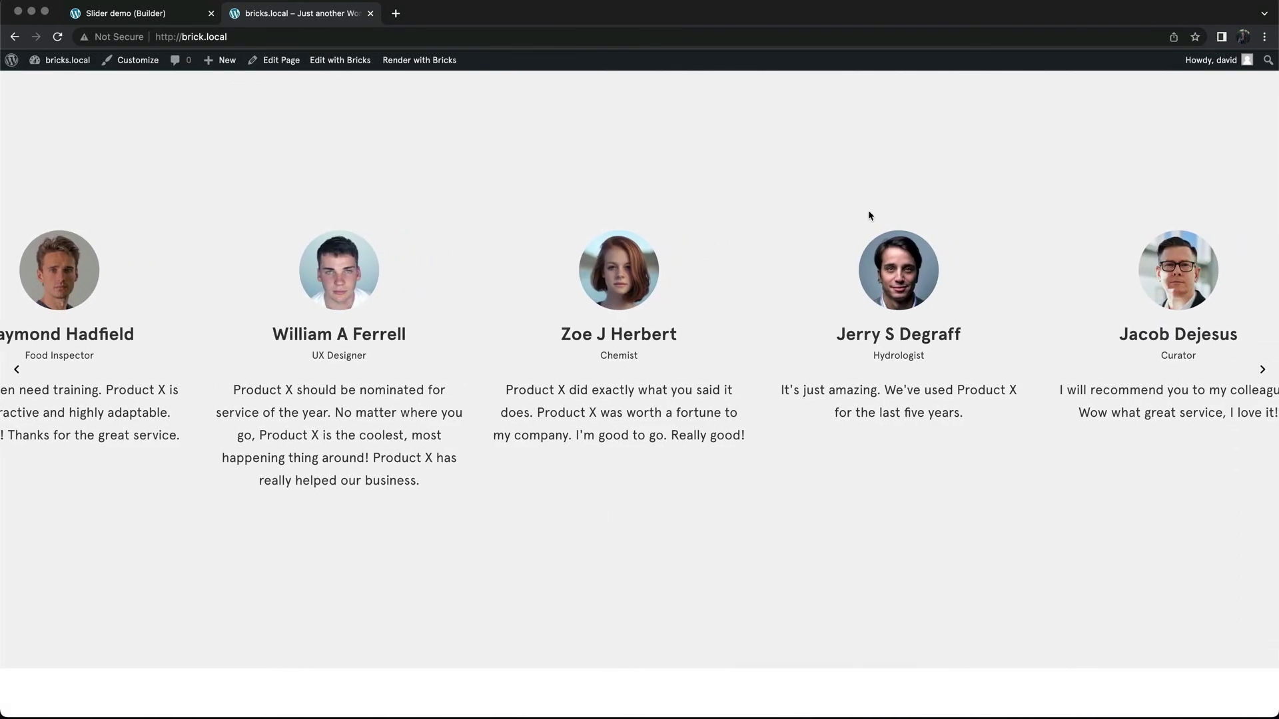
pyautogui.scroll(-1, 874, 225)
pyautogui.scroll(1, 874, 225)
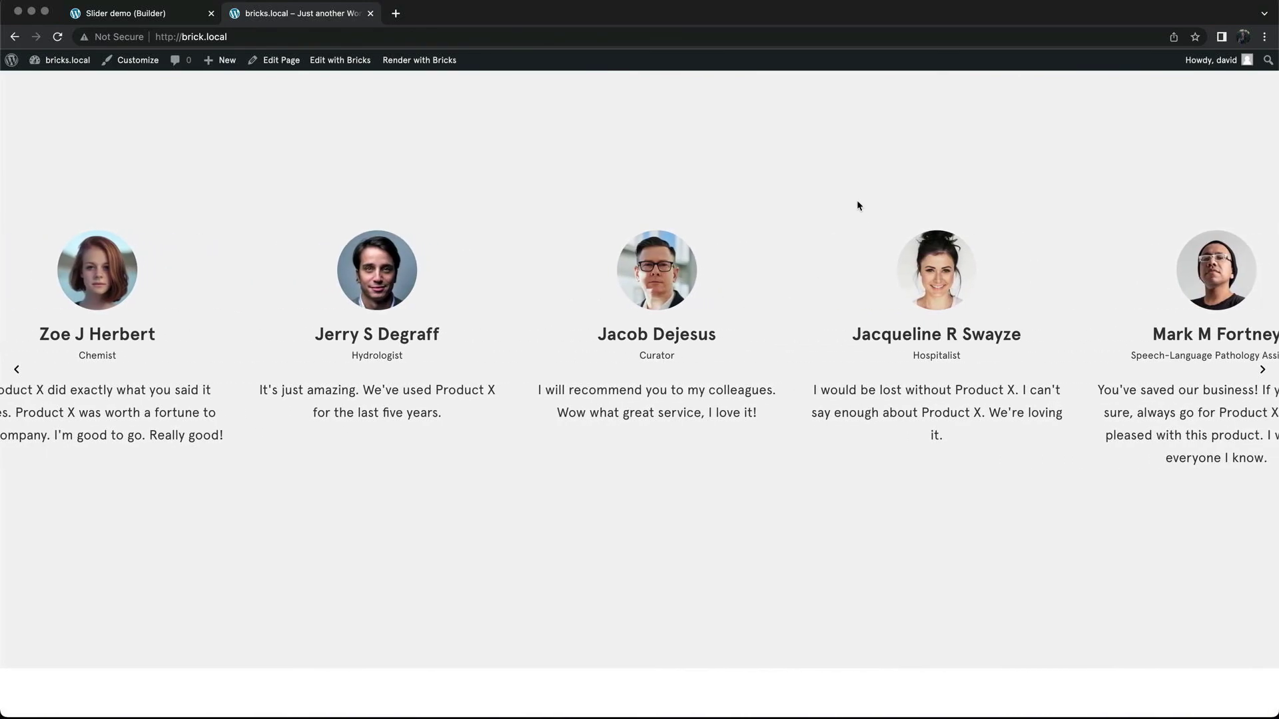
pyautogui.moveTo(1278, 259)
pyautogui.mouseDown()
pyautogui.moveTo(415, 260)
pyautogui.moveTo(1278, 263)
pyautogui.mouseUp()
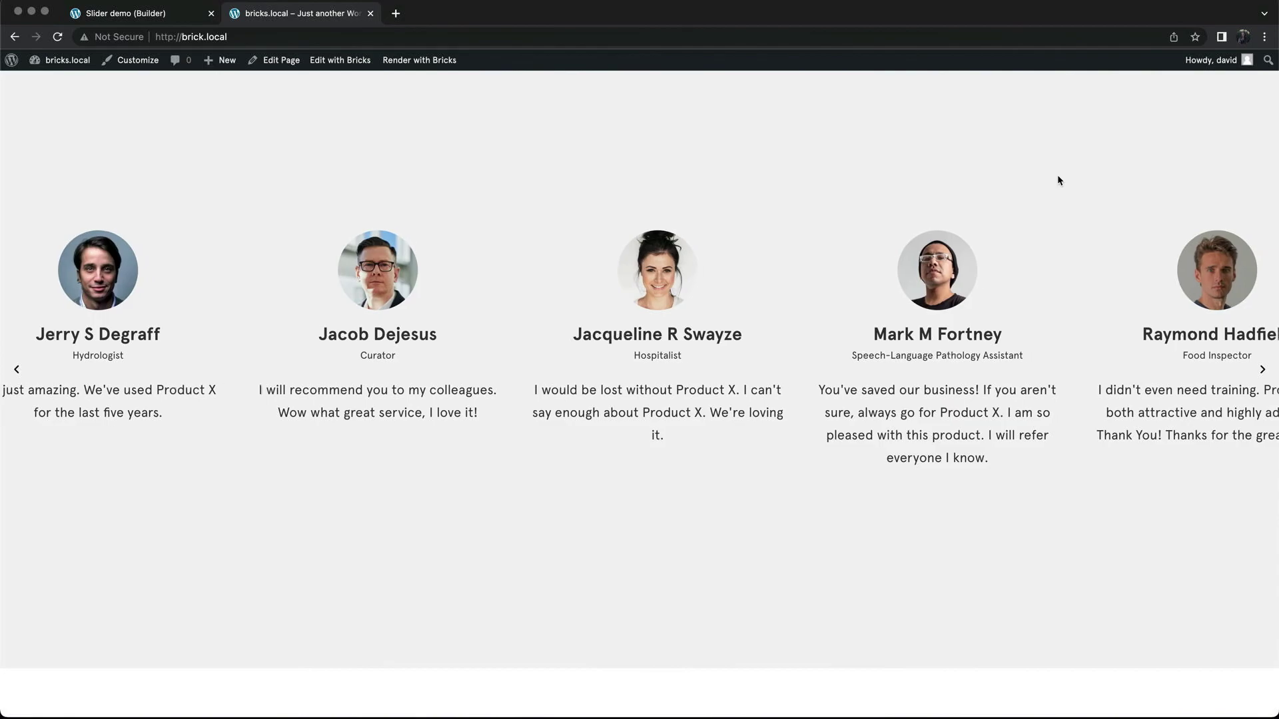